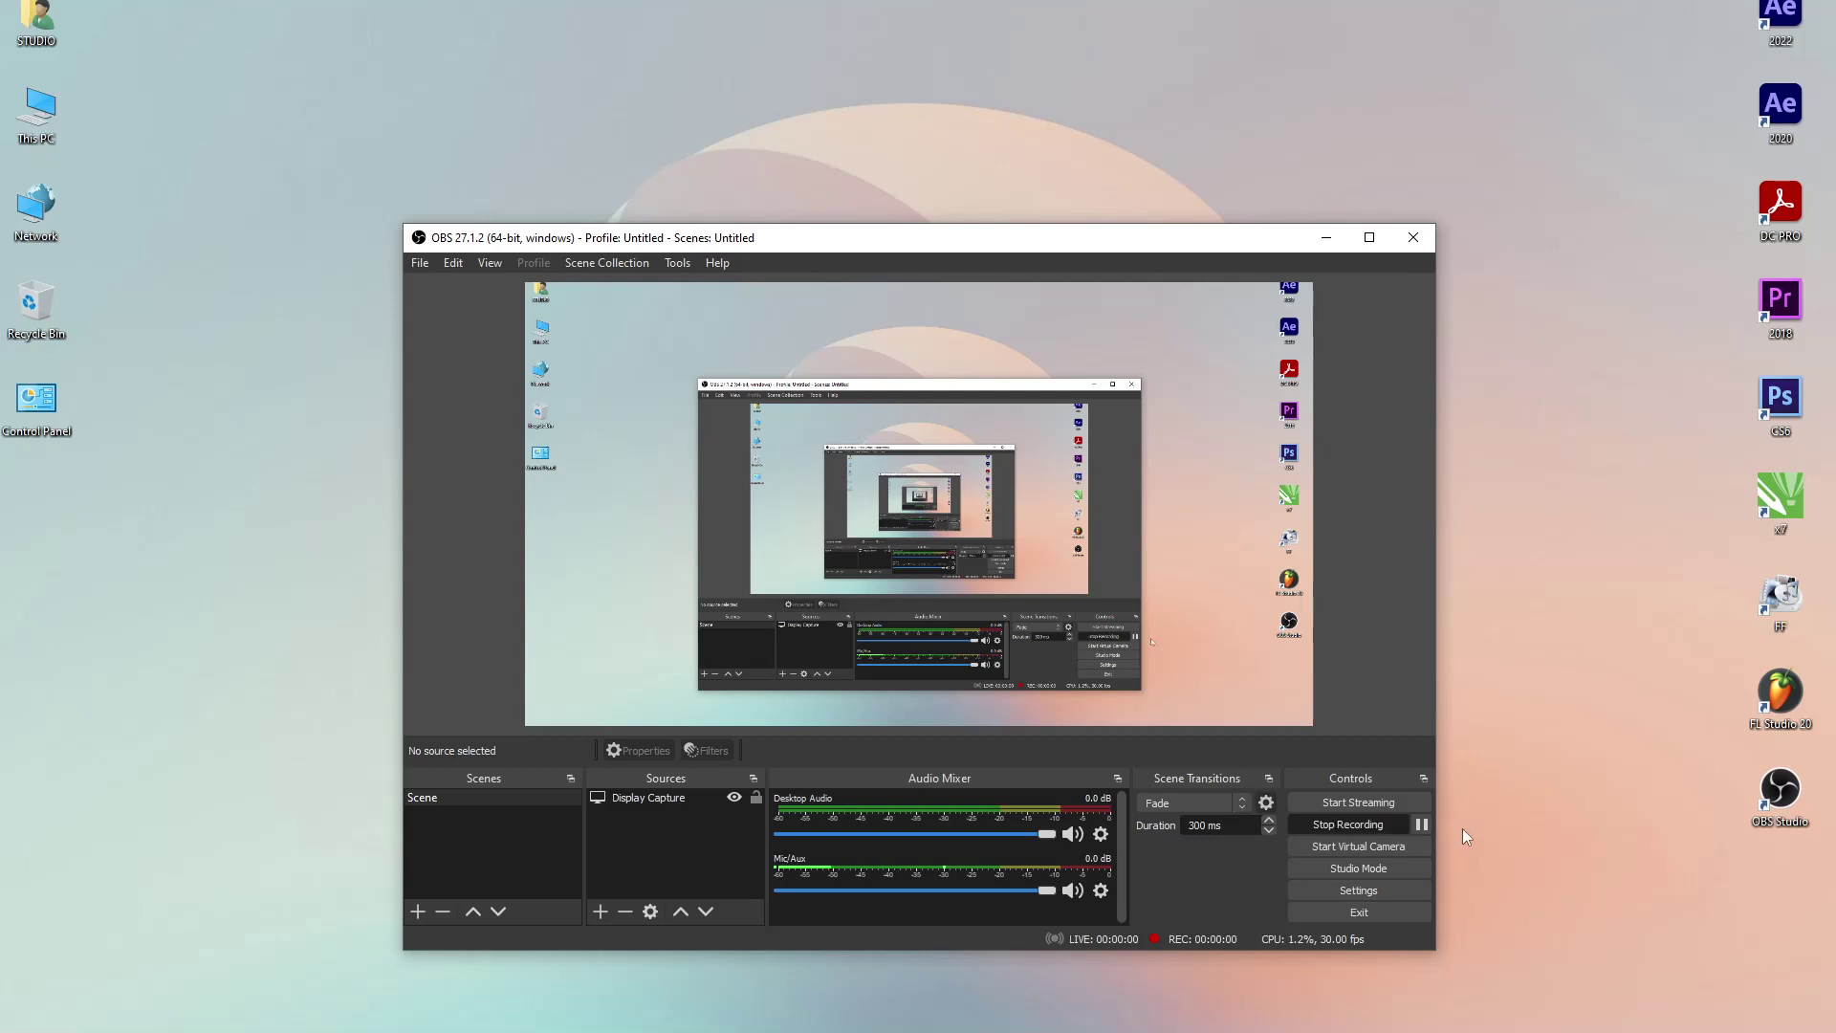
# Minimize the OBS window to reveal the empty After Effects project
pyautogui.click(1328, 237)
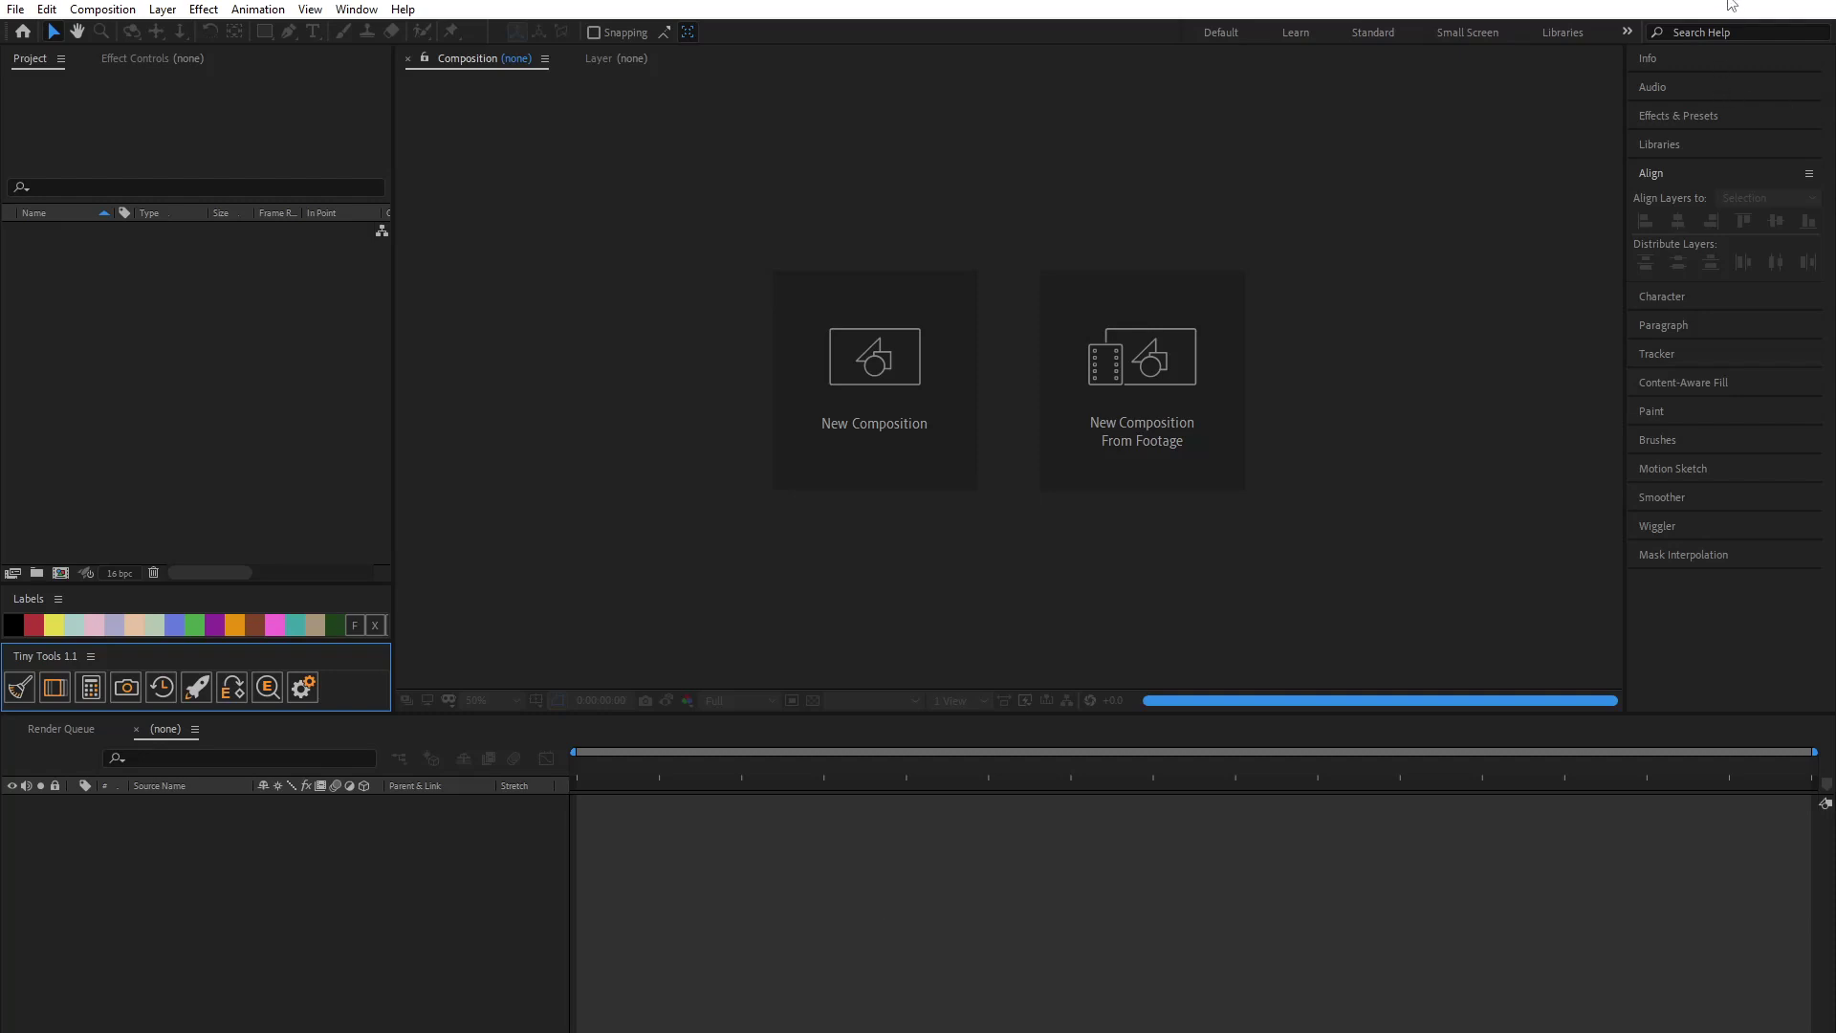
# Minimize After Effects and refresh the desktop
pyautogui.click(1732, 3)
pyautogui.rightClick(1531, 543)
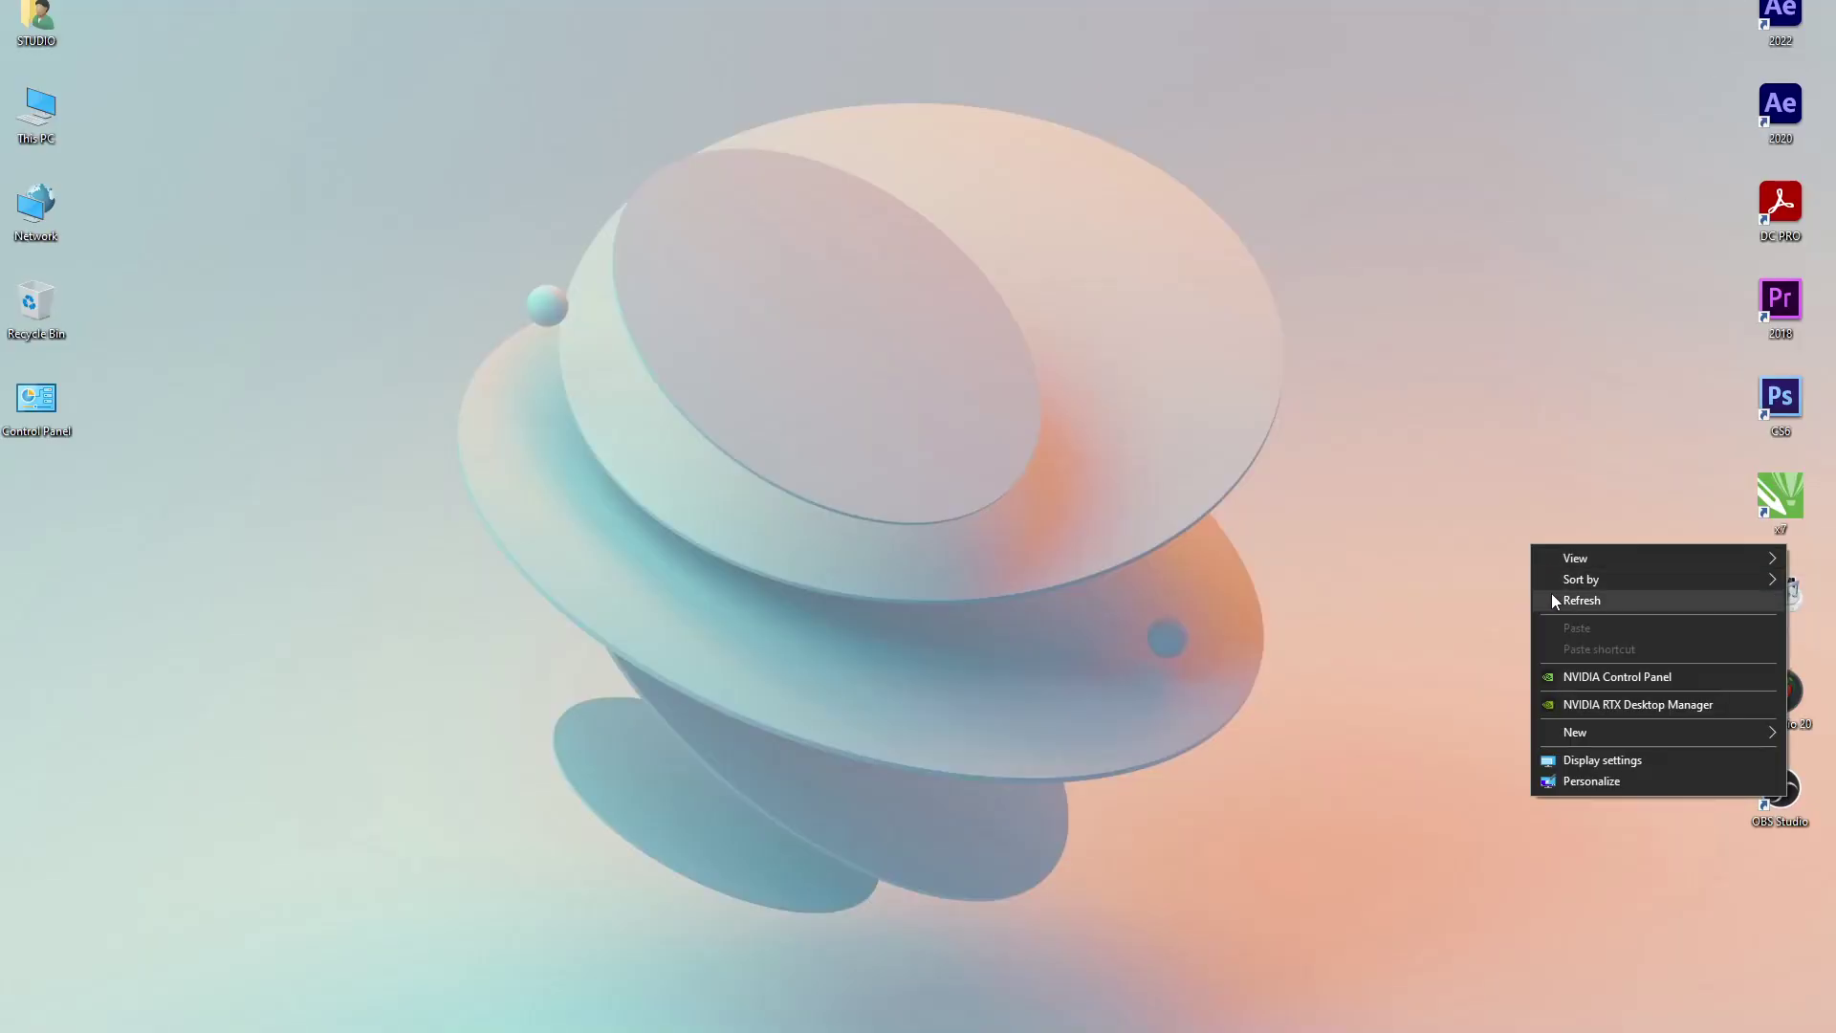
pyautogui.click(1551, 593)
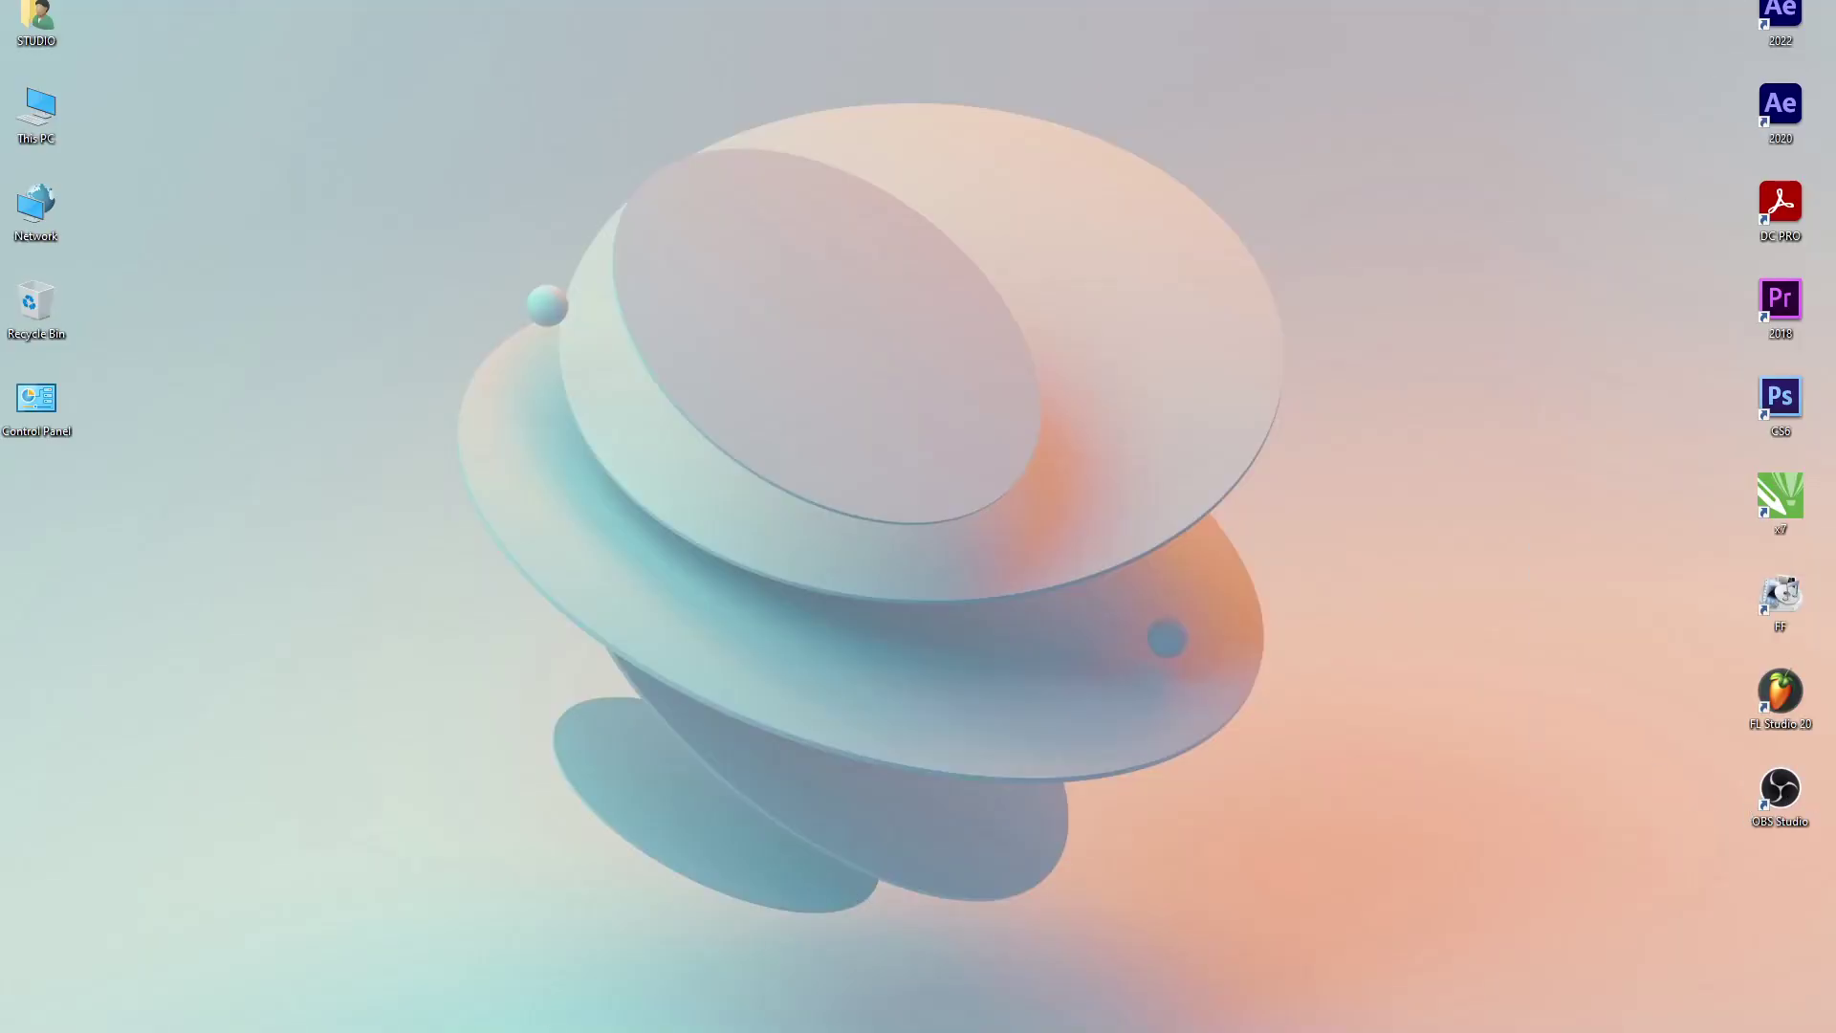
# Drag the Woman - 83873 clip from the lut folder into the After Effects Project panel
pyautogui.moveTo(393, 1028)
pyautogui.click(498, 1004)
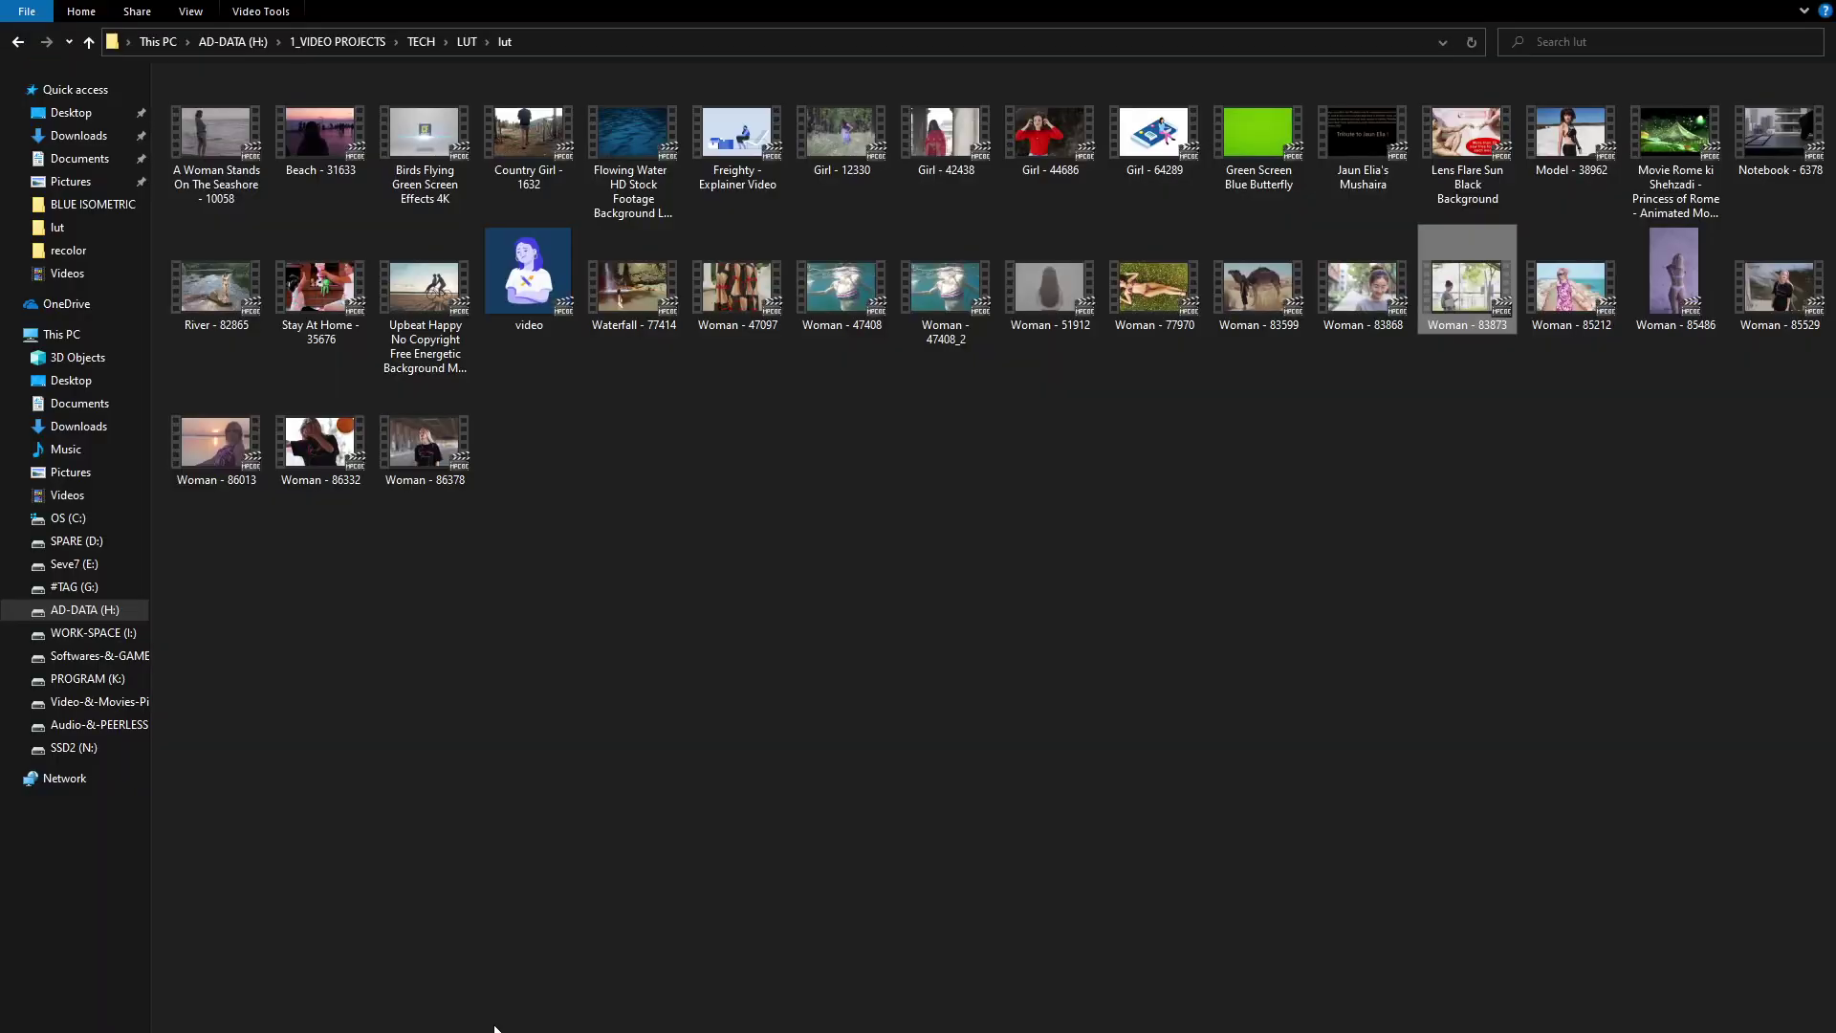
pyautogui.moveTo(1466, 287)
pyautogui.mouseDown()
pyautogui.moveTo(569, 1032)
pyautogui.moveTo(209, 415)
pyautogui.mouseUp()
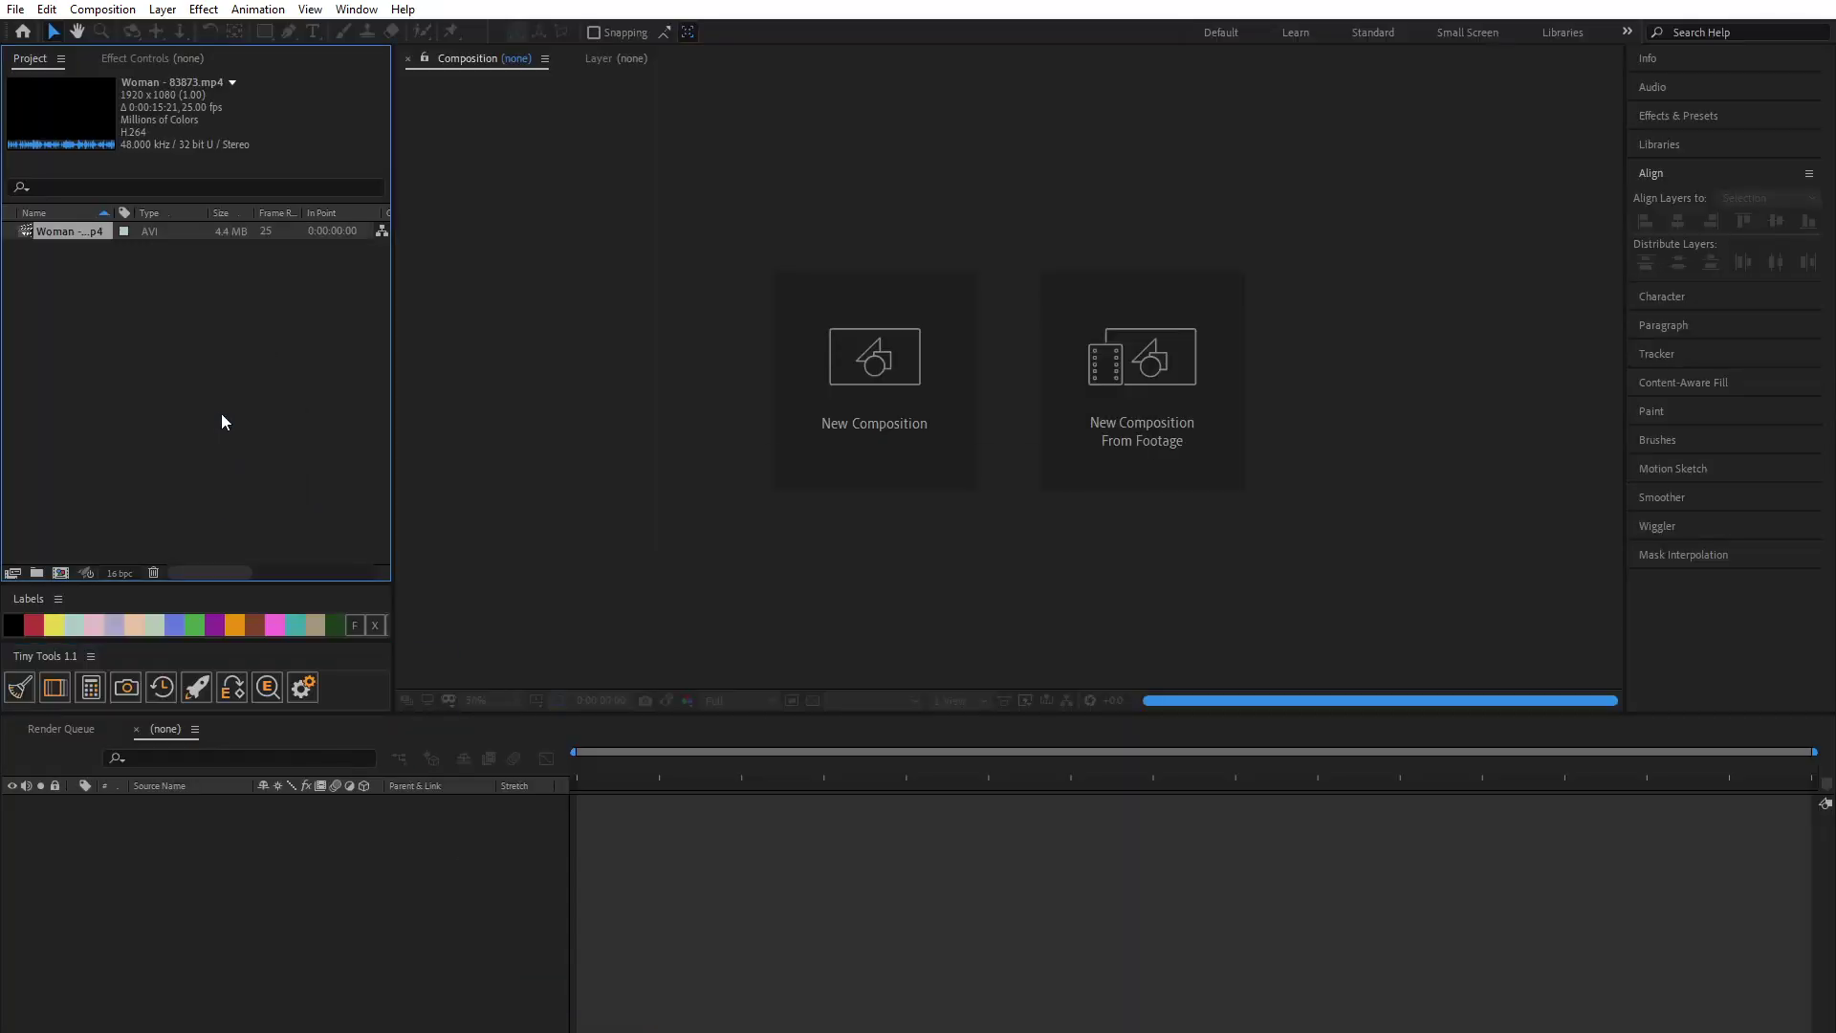
# Create a composition from Woman - 83873 and trim it to a 2-second work area
pyautogui.moveTo(68, 234); pyautogui.dragTo(61, 572)
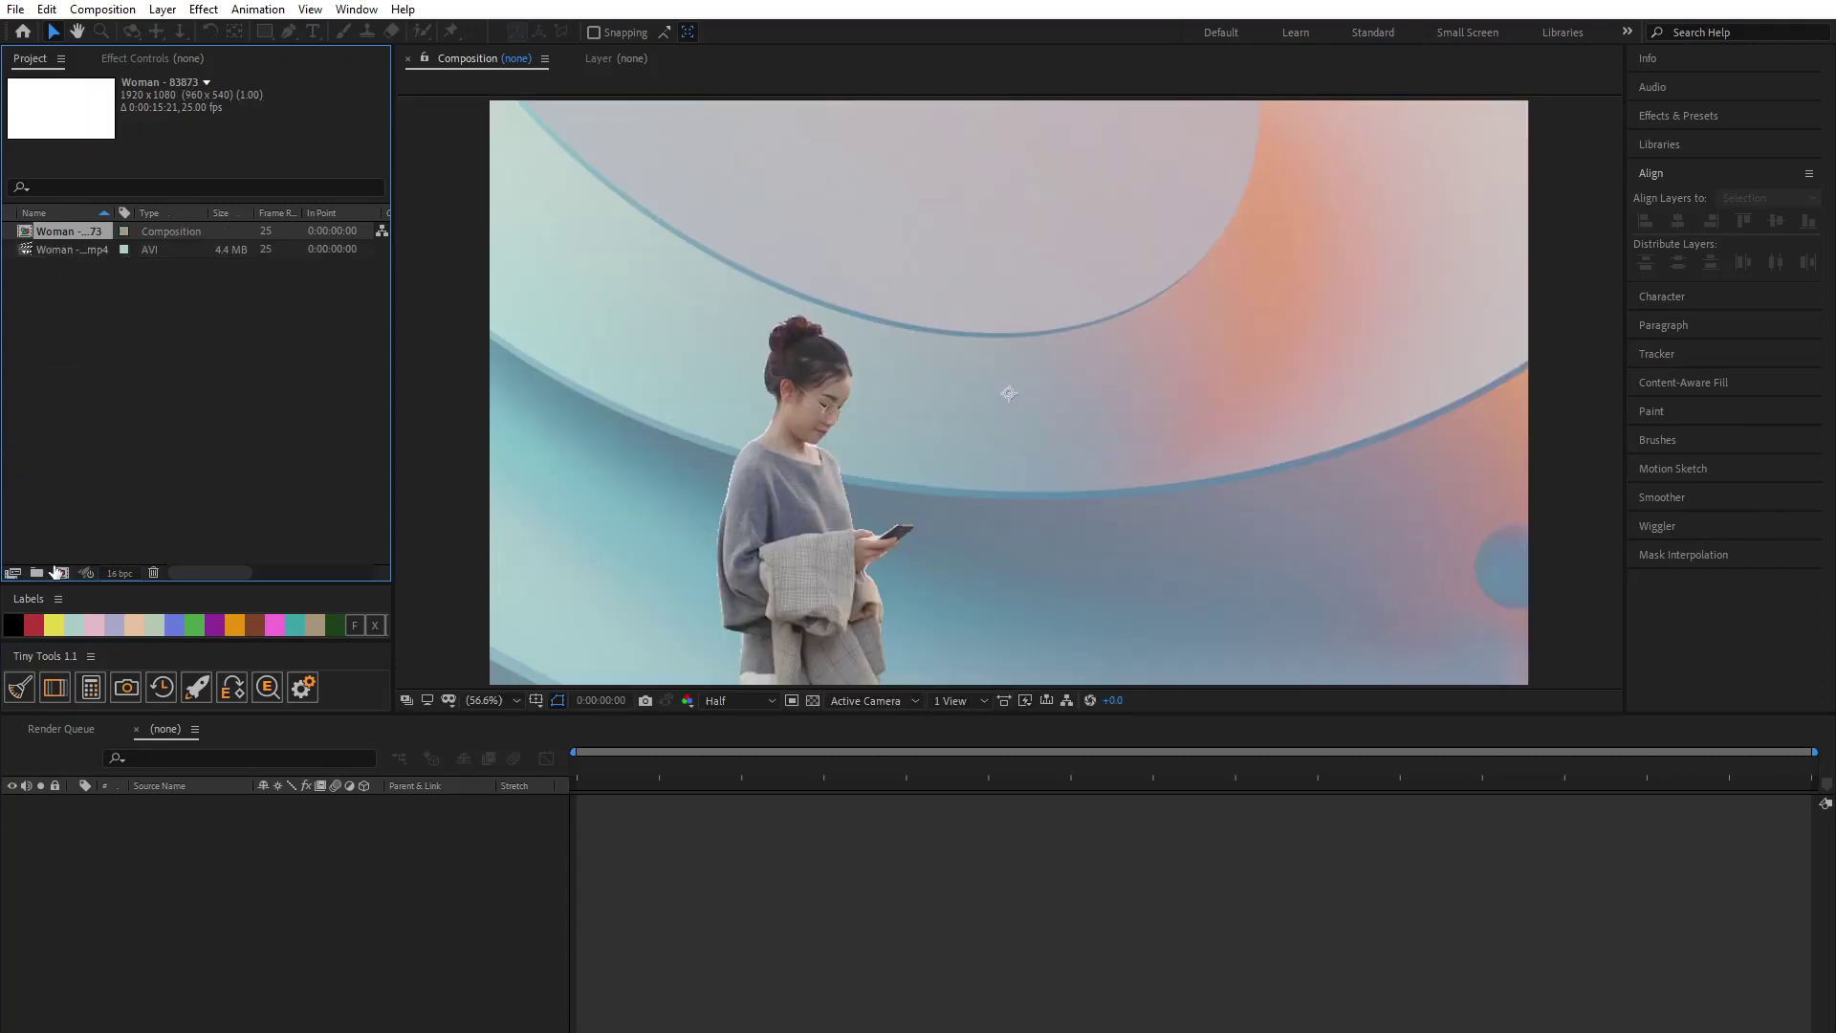
pyautogui.moveTo(593, 761); pyautogui.dragTo(733, 798)
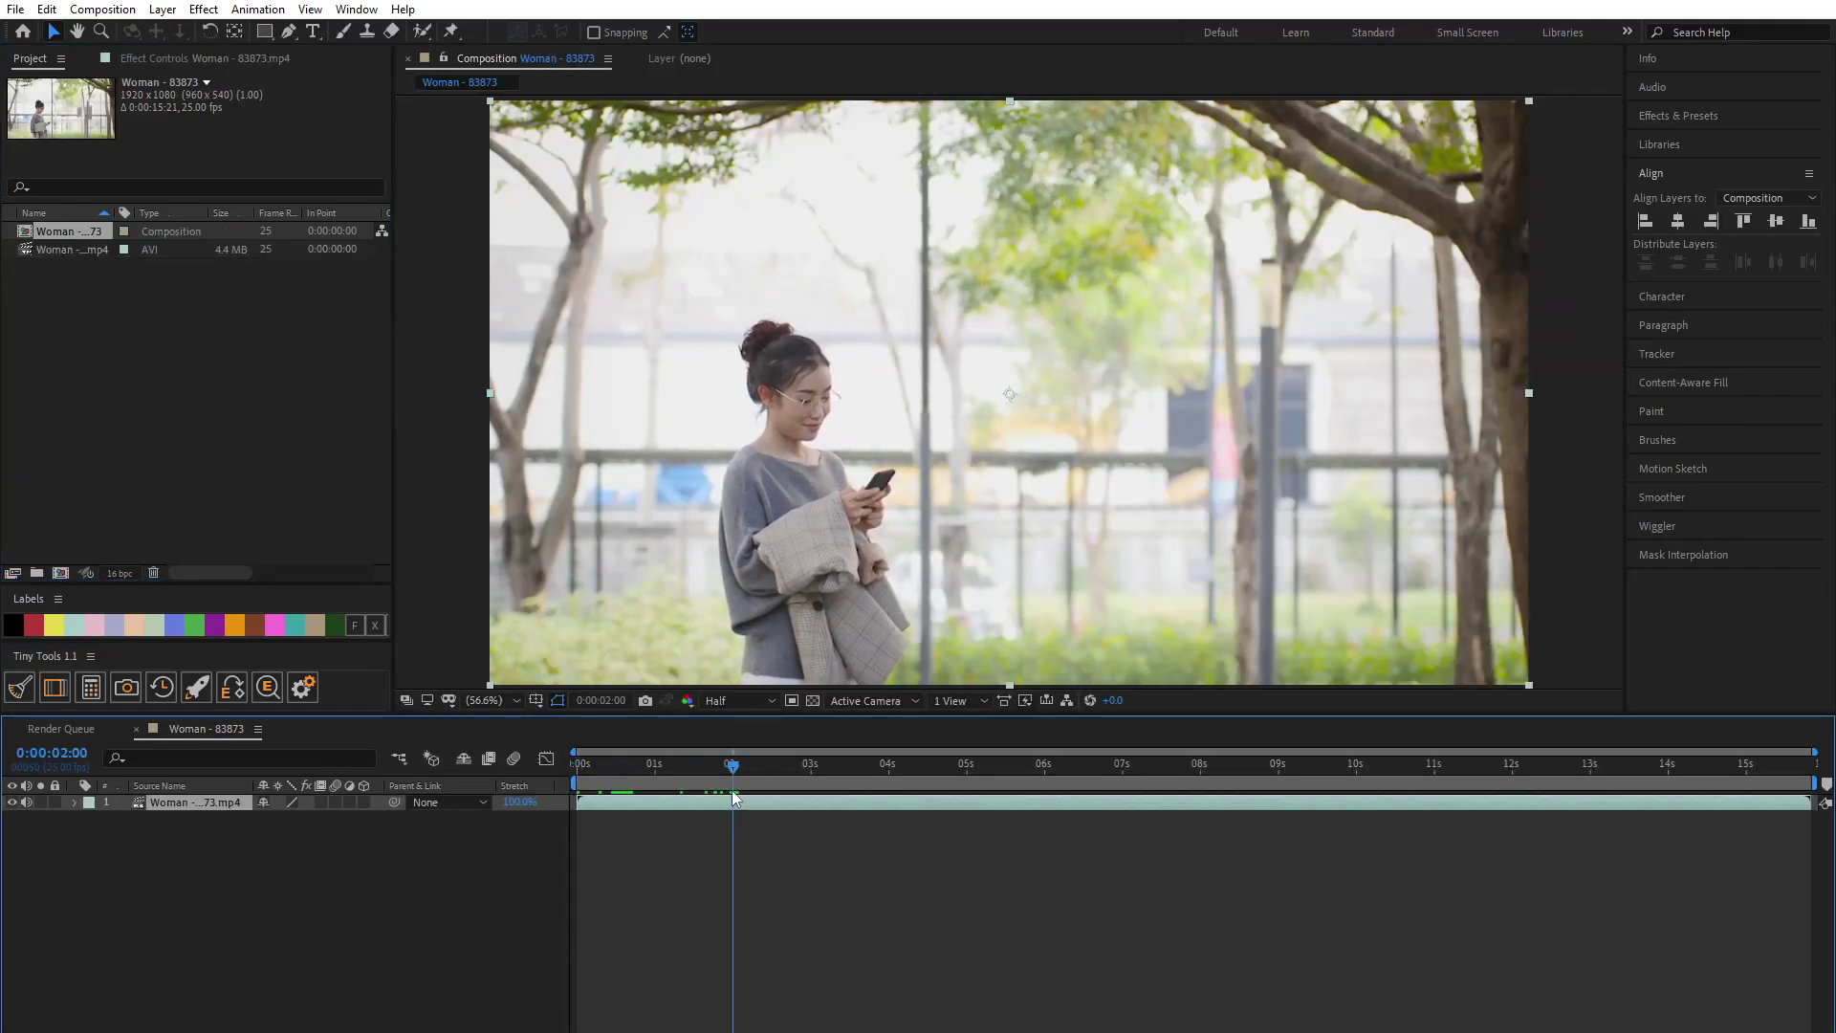
pyautogui.press('n')
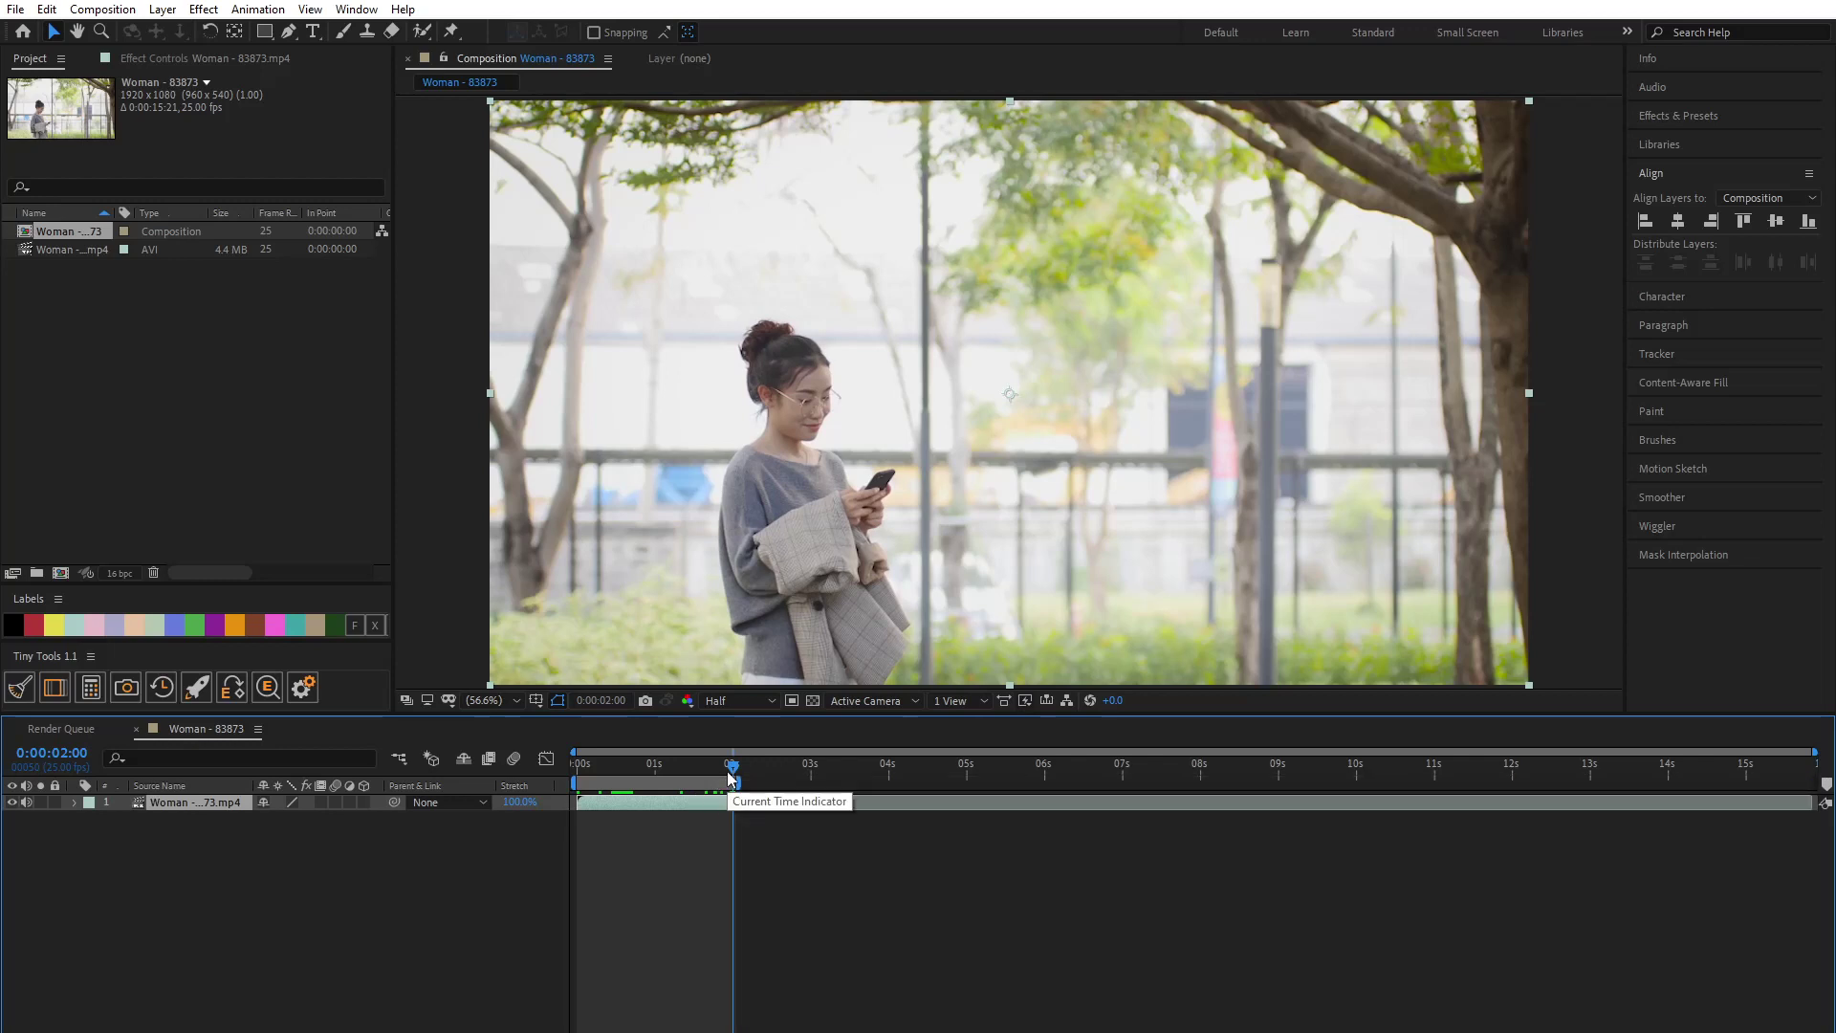
pyautogui.click(713, 777)
pyautogui.moveTo(712, 779); pyautogui.dragTo(740, 782)
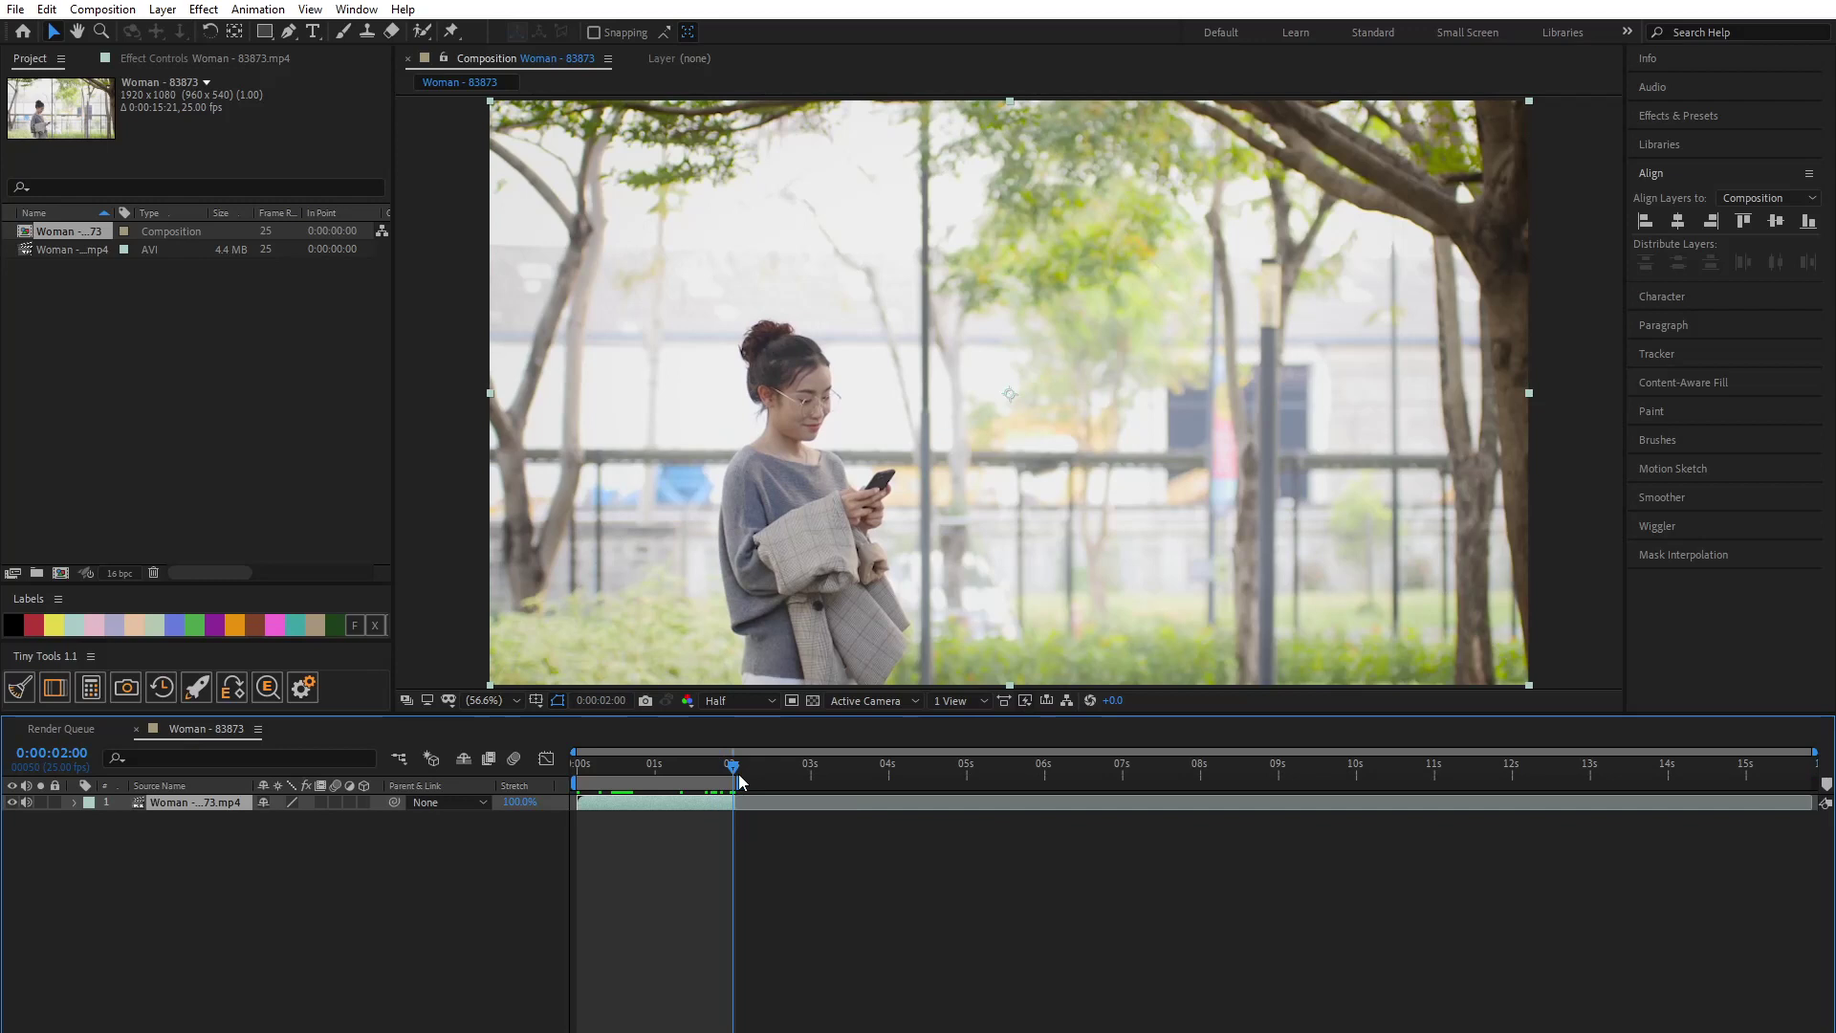
pyautogui.rightClick(716, 782)
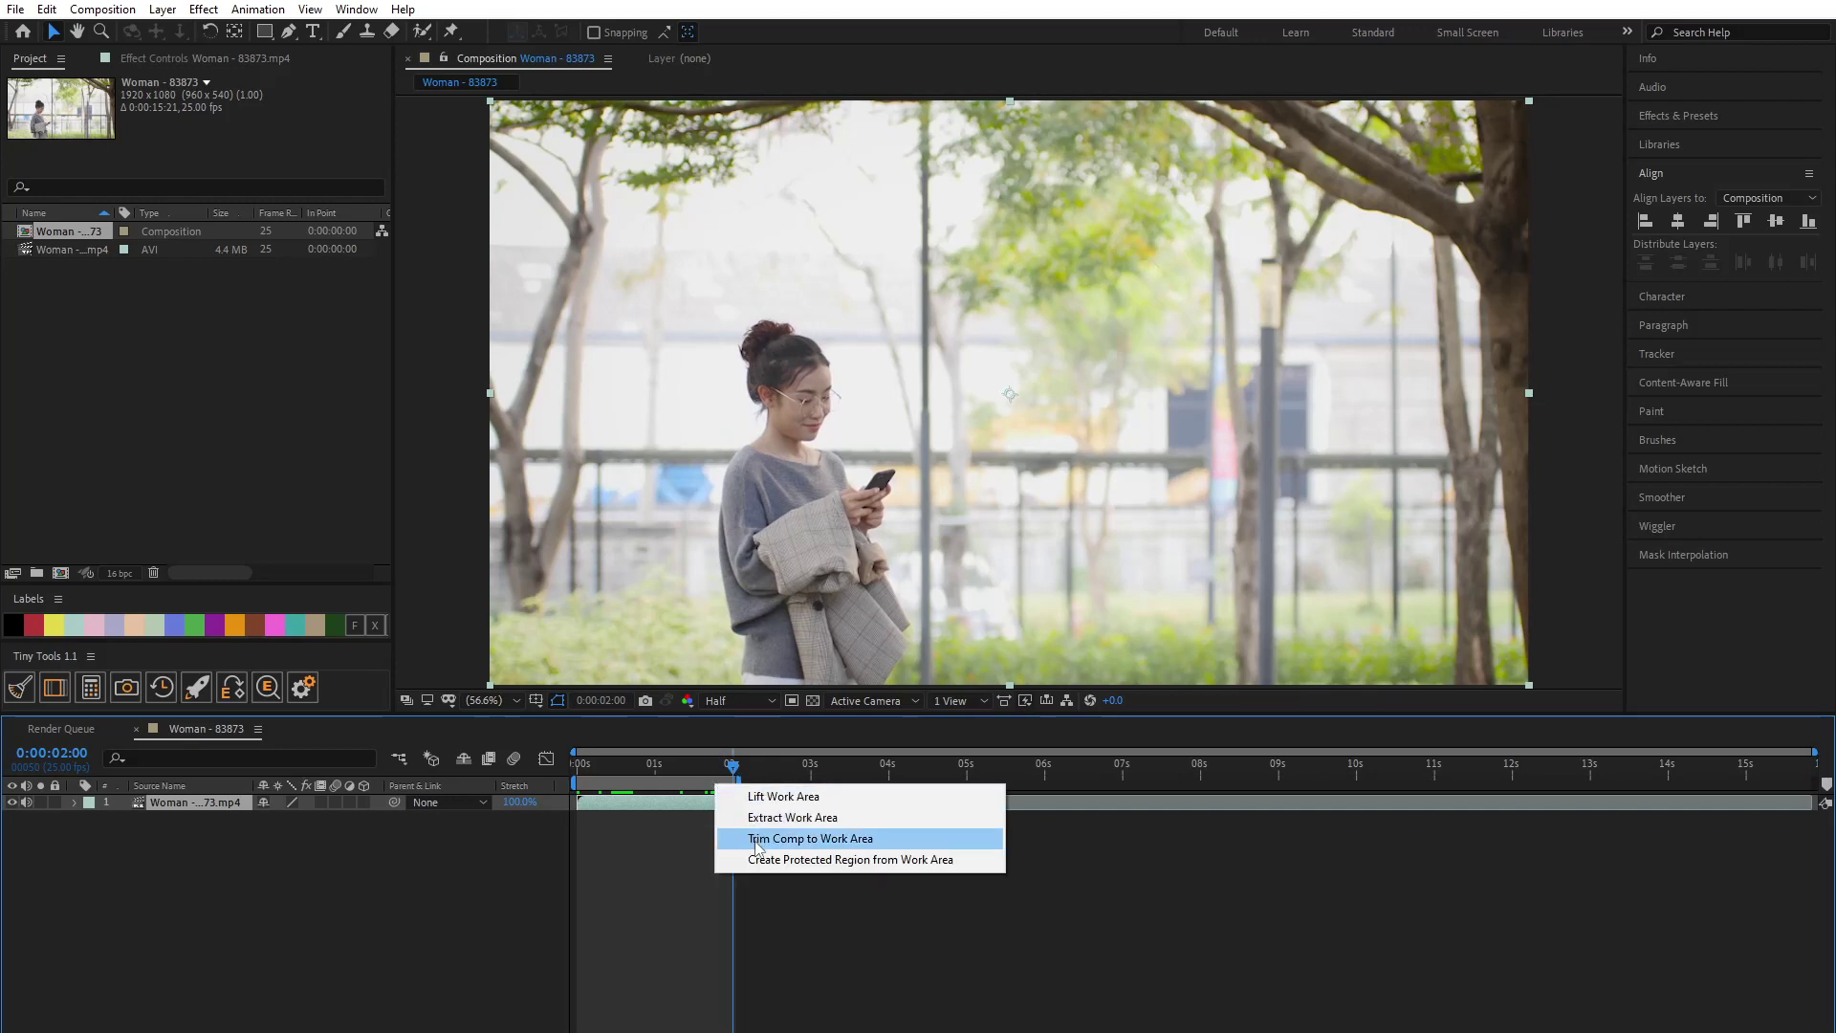
pyautogui.click(755, 840)
# Preview the trimmed clip from the start, then stop at frame 1
pyautogui.moveTo(725, 778); pyautogui.dragTo(410, 782)
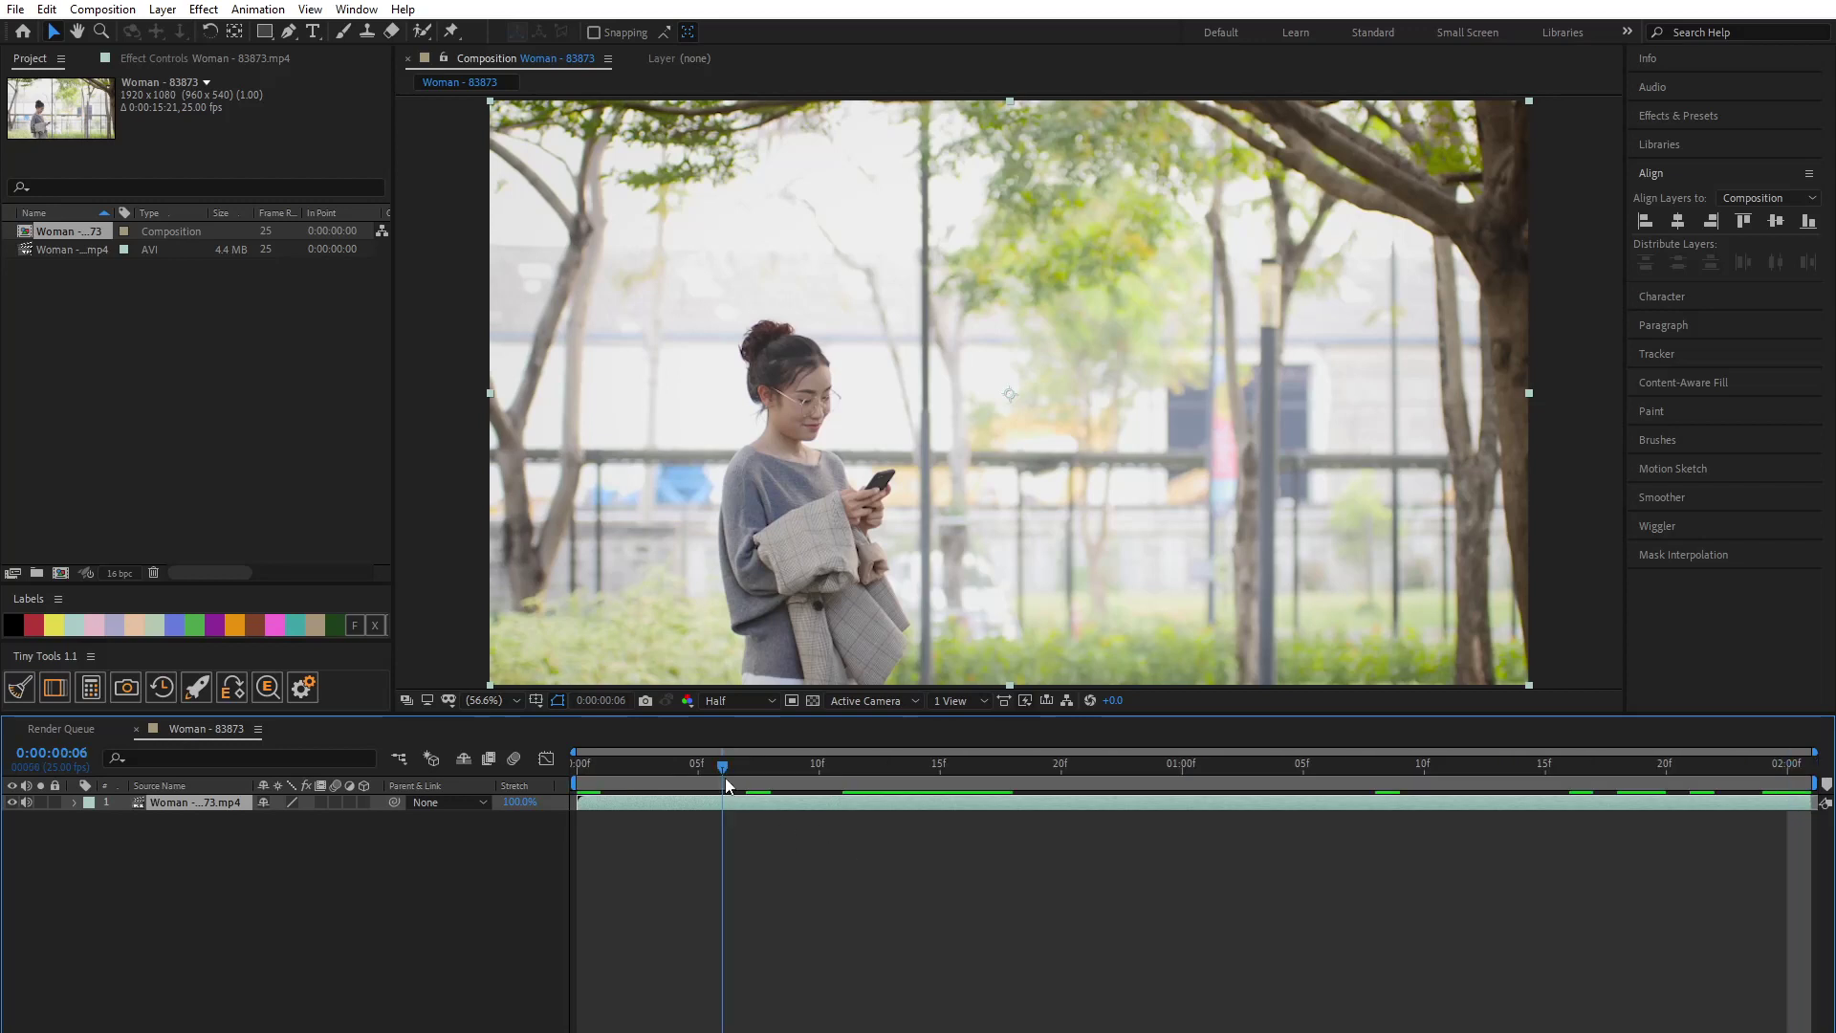
pyautogui.press('space')
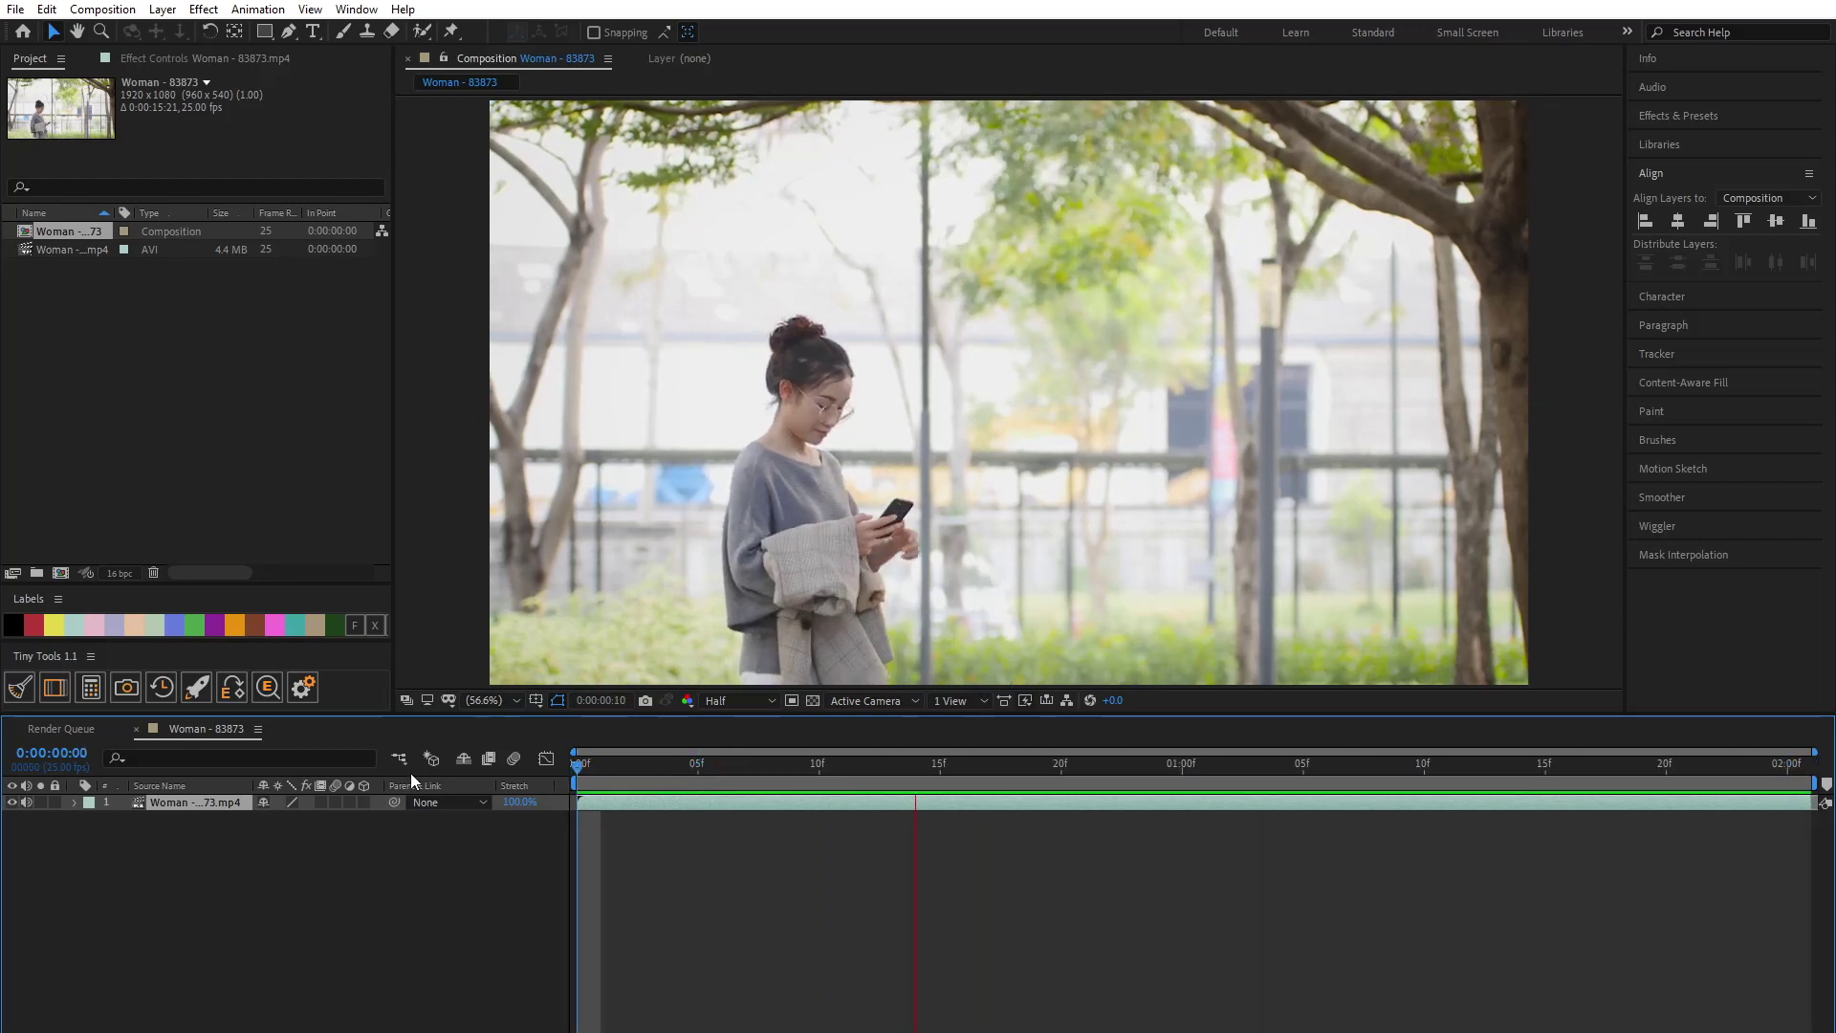
pyautogui.moveTo(688, 763); pyautogui.dragTo(612, 782)
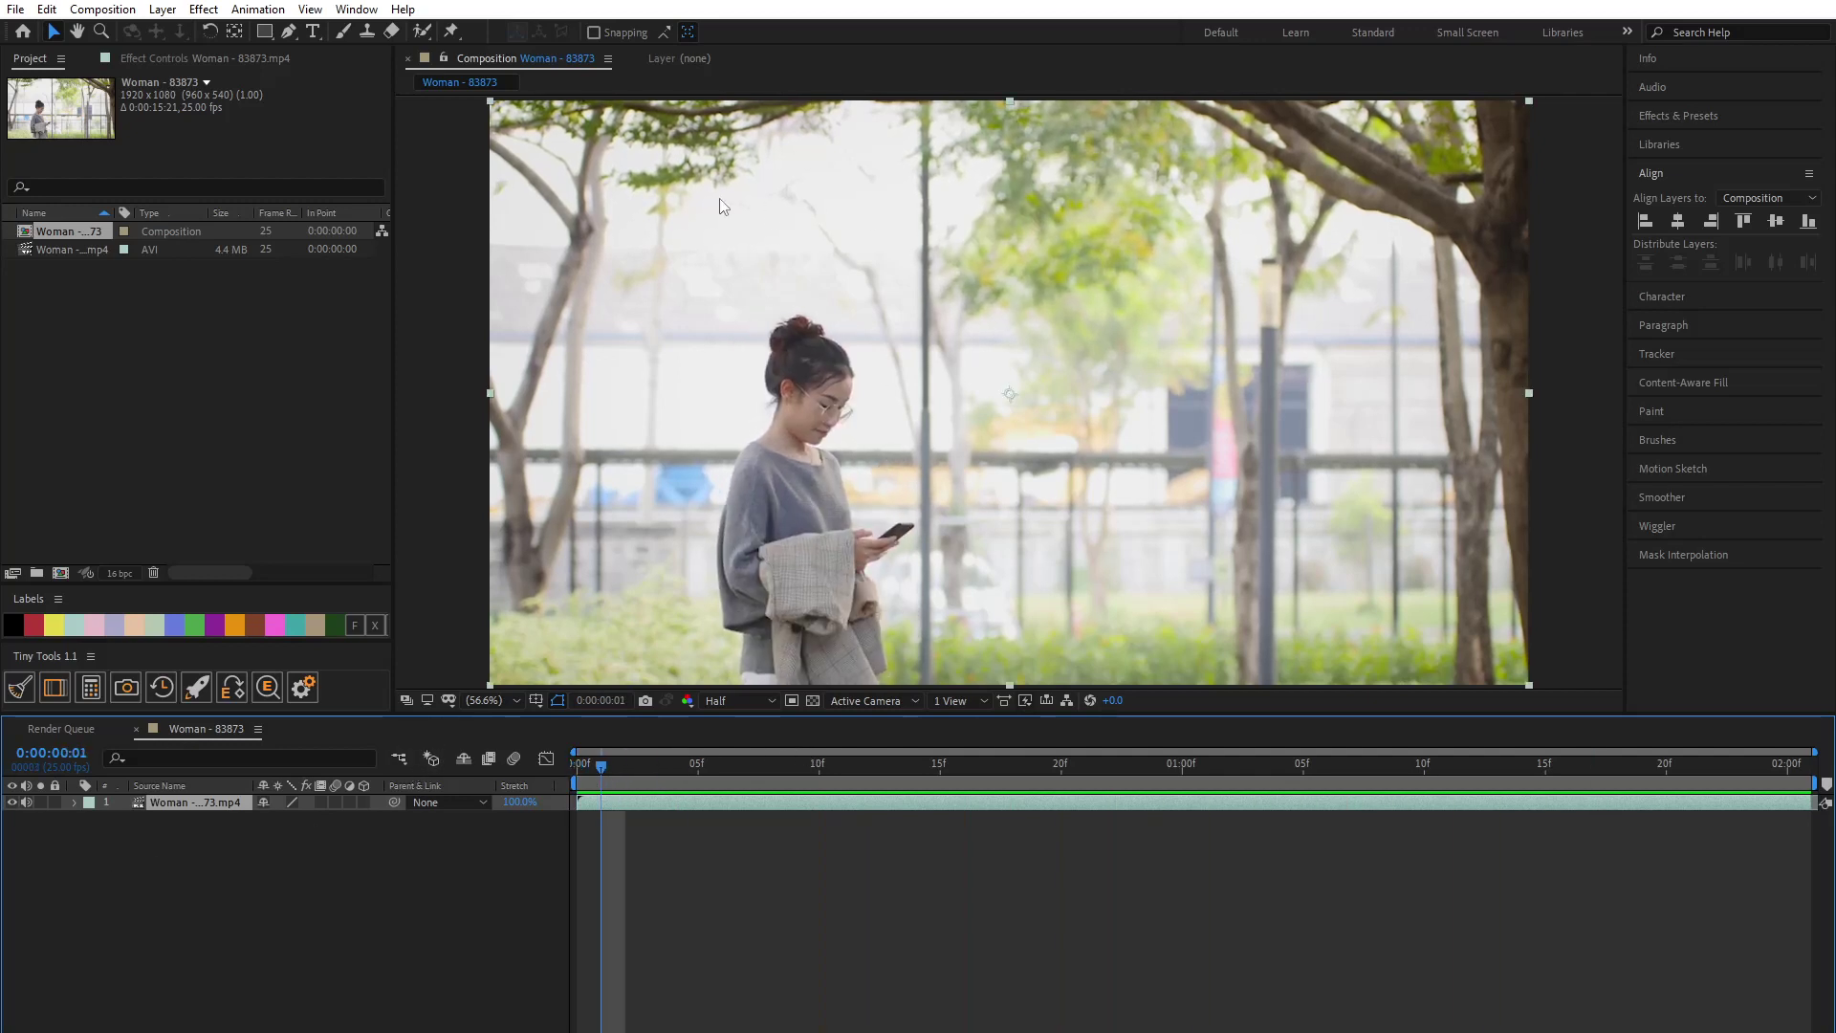
# Paint Roto Brush foreground strokes over the woman's body, jacket, phone and hand in the Layer panel
pyautogui.click(420, 33)
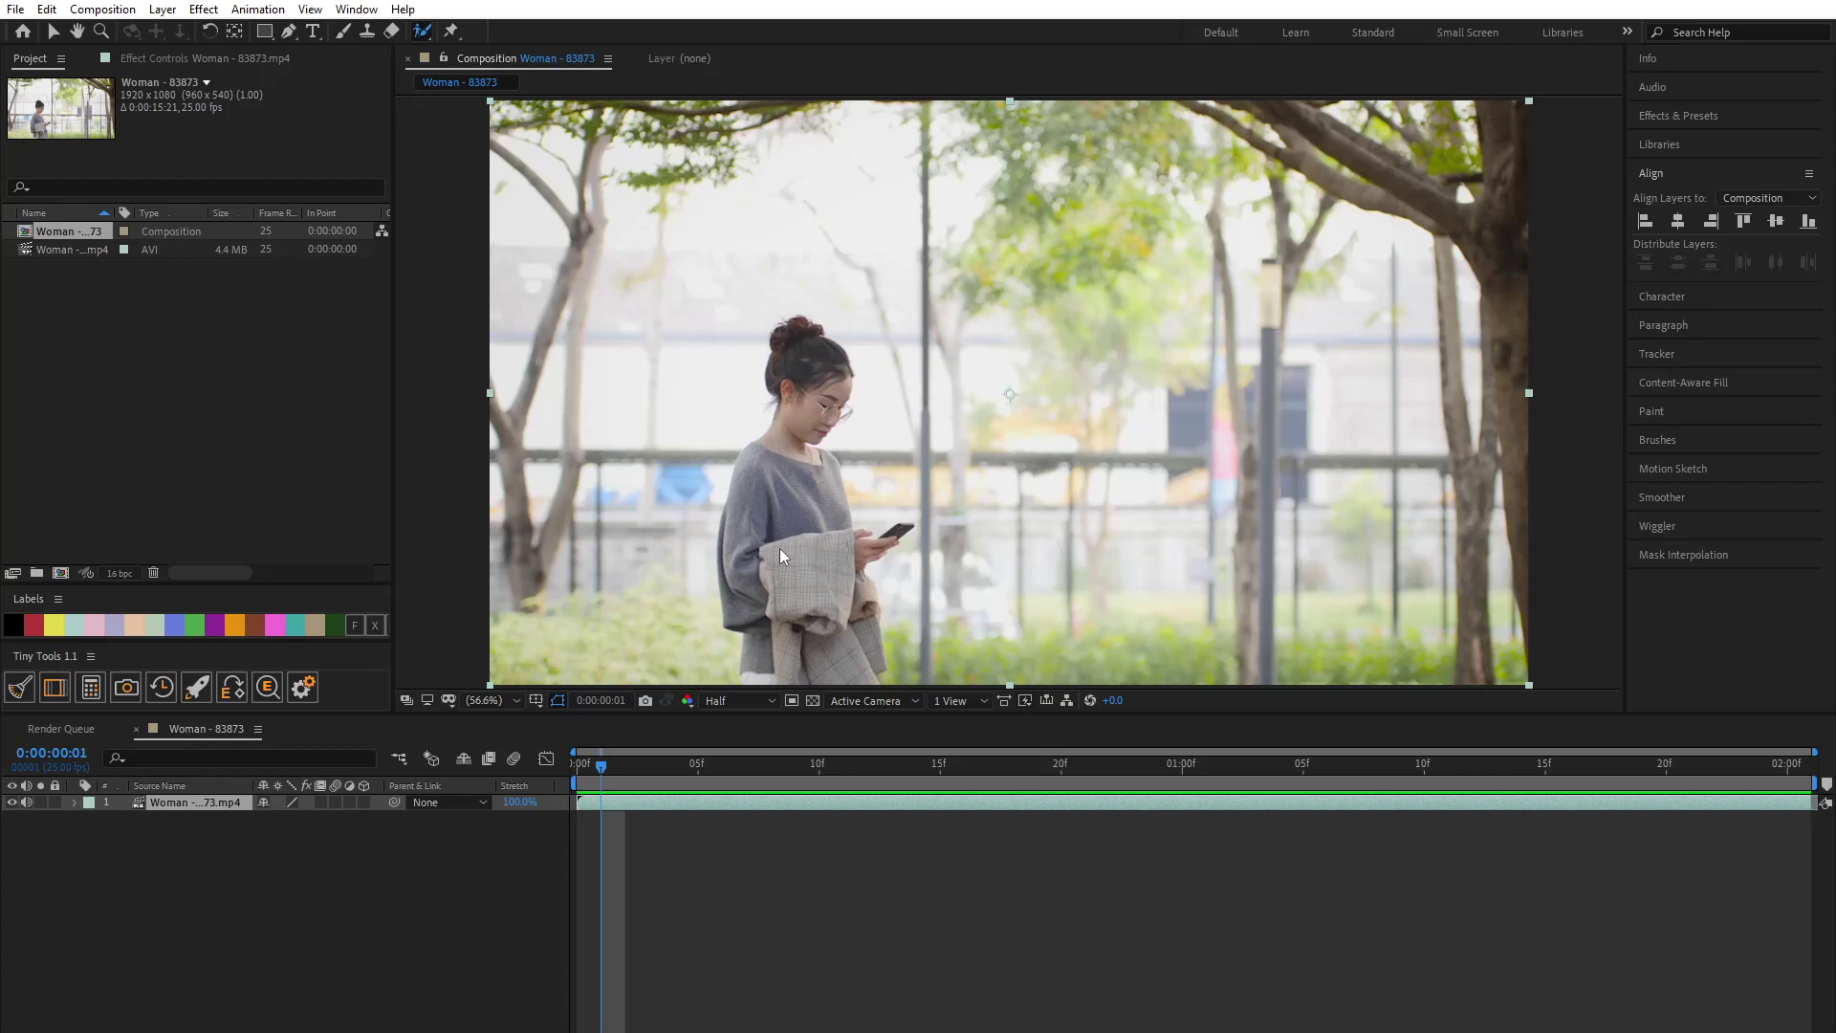
pyautogui.doubleClick(783, 511)
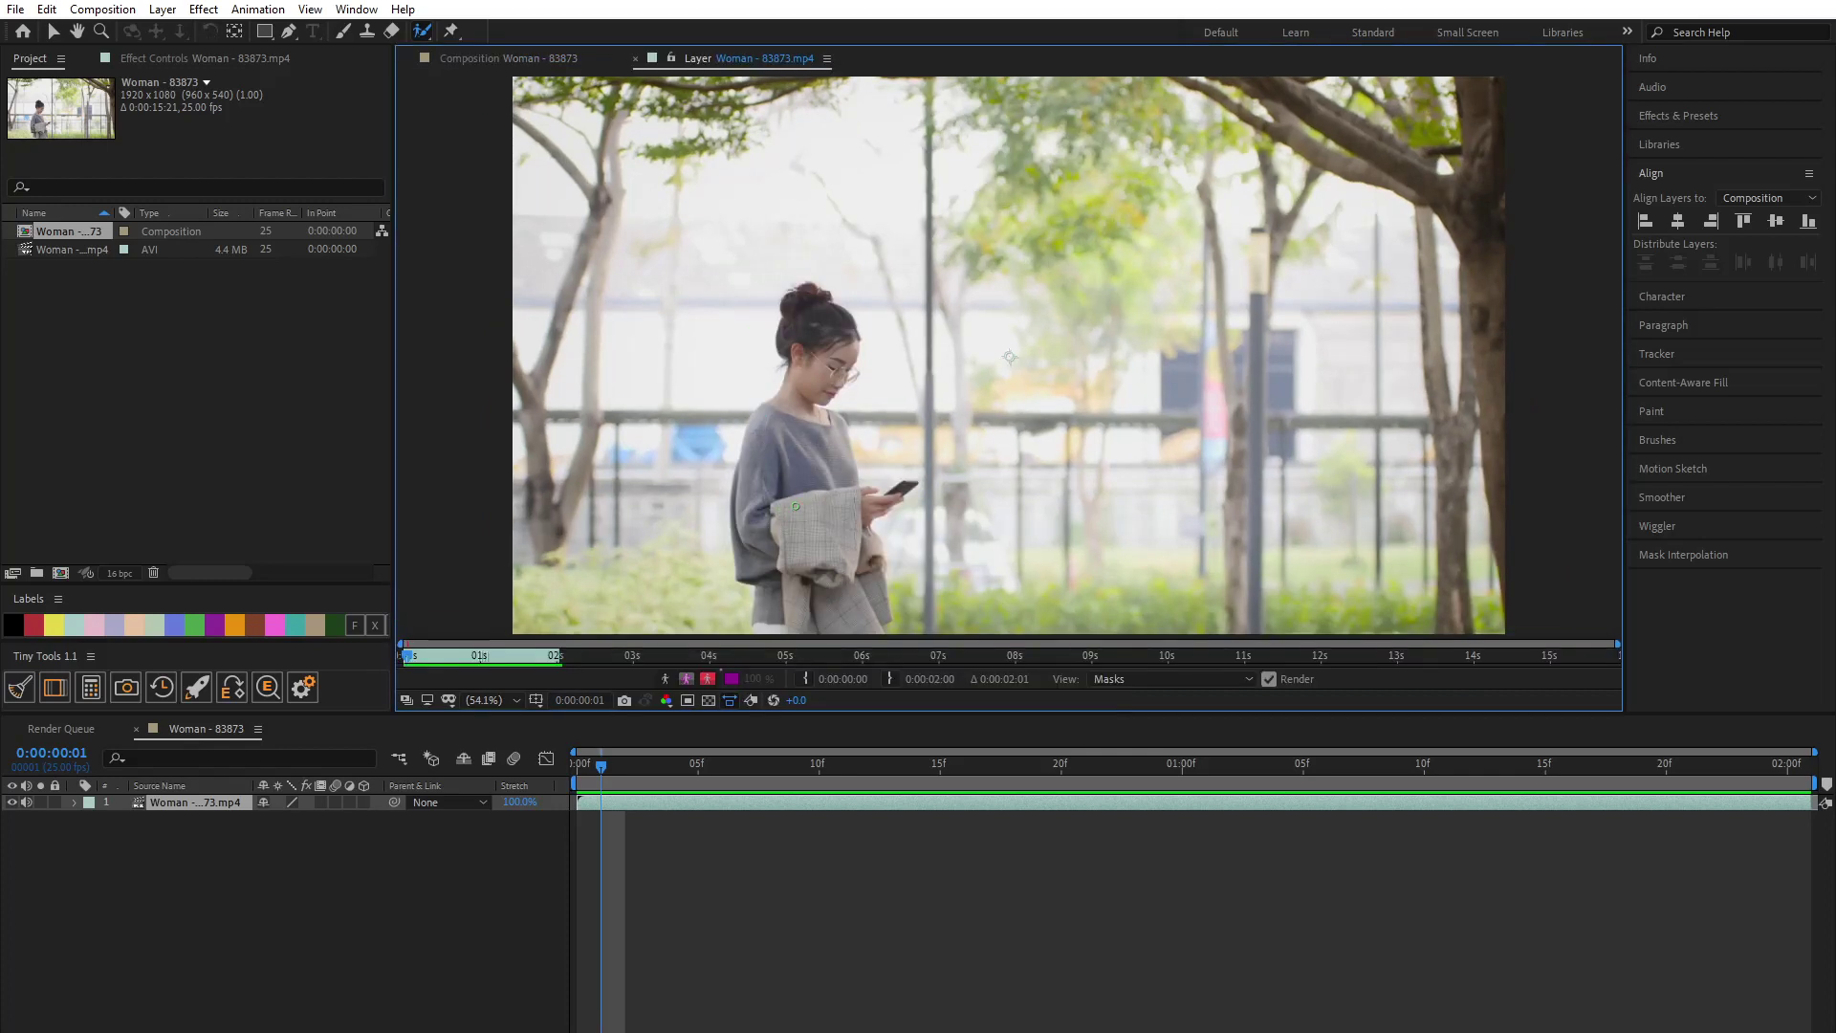
pyautogui.moveTo(804, 297)
pyautogui.mouseDown()
pyautogui.moveTo(821, 413)
pyautogui.moveTo(784, 512)
pyautogui.mouseUp()
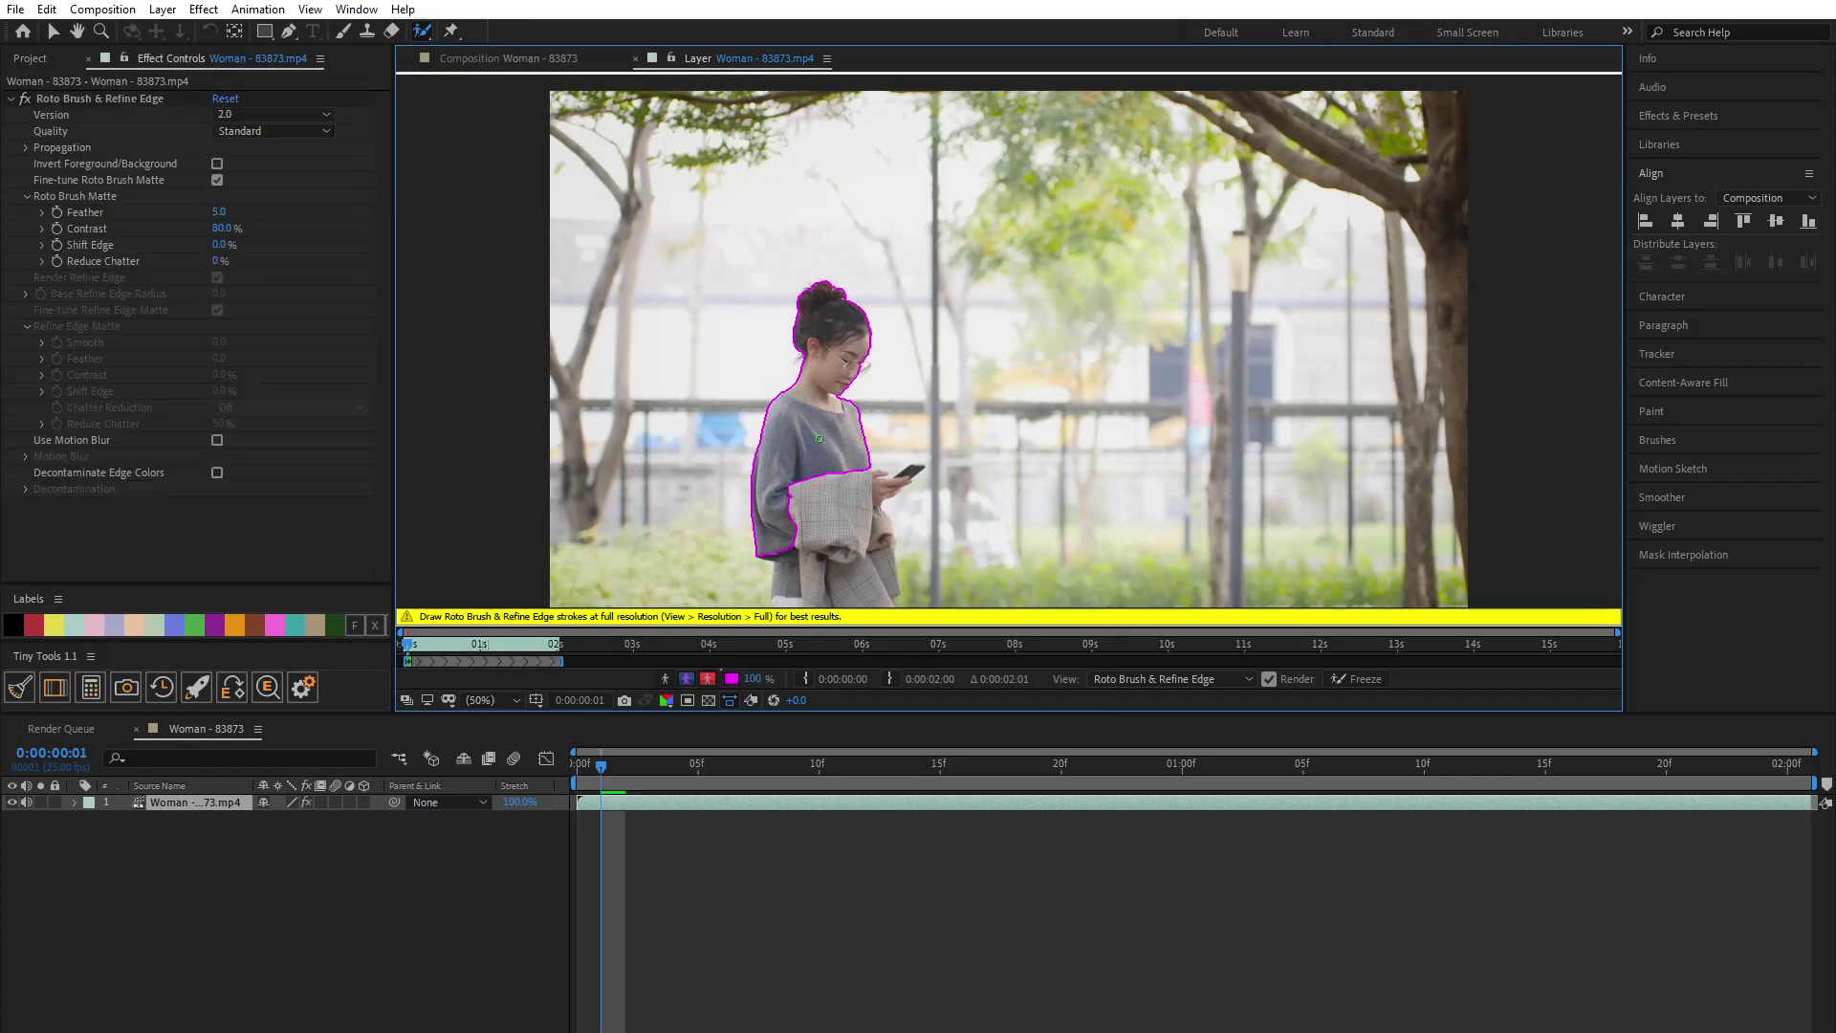
pyautogui.moveTo(853, 449); pyautogui.dragTo(800, 598)
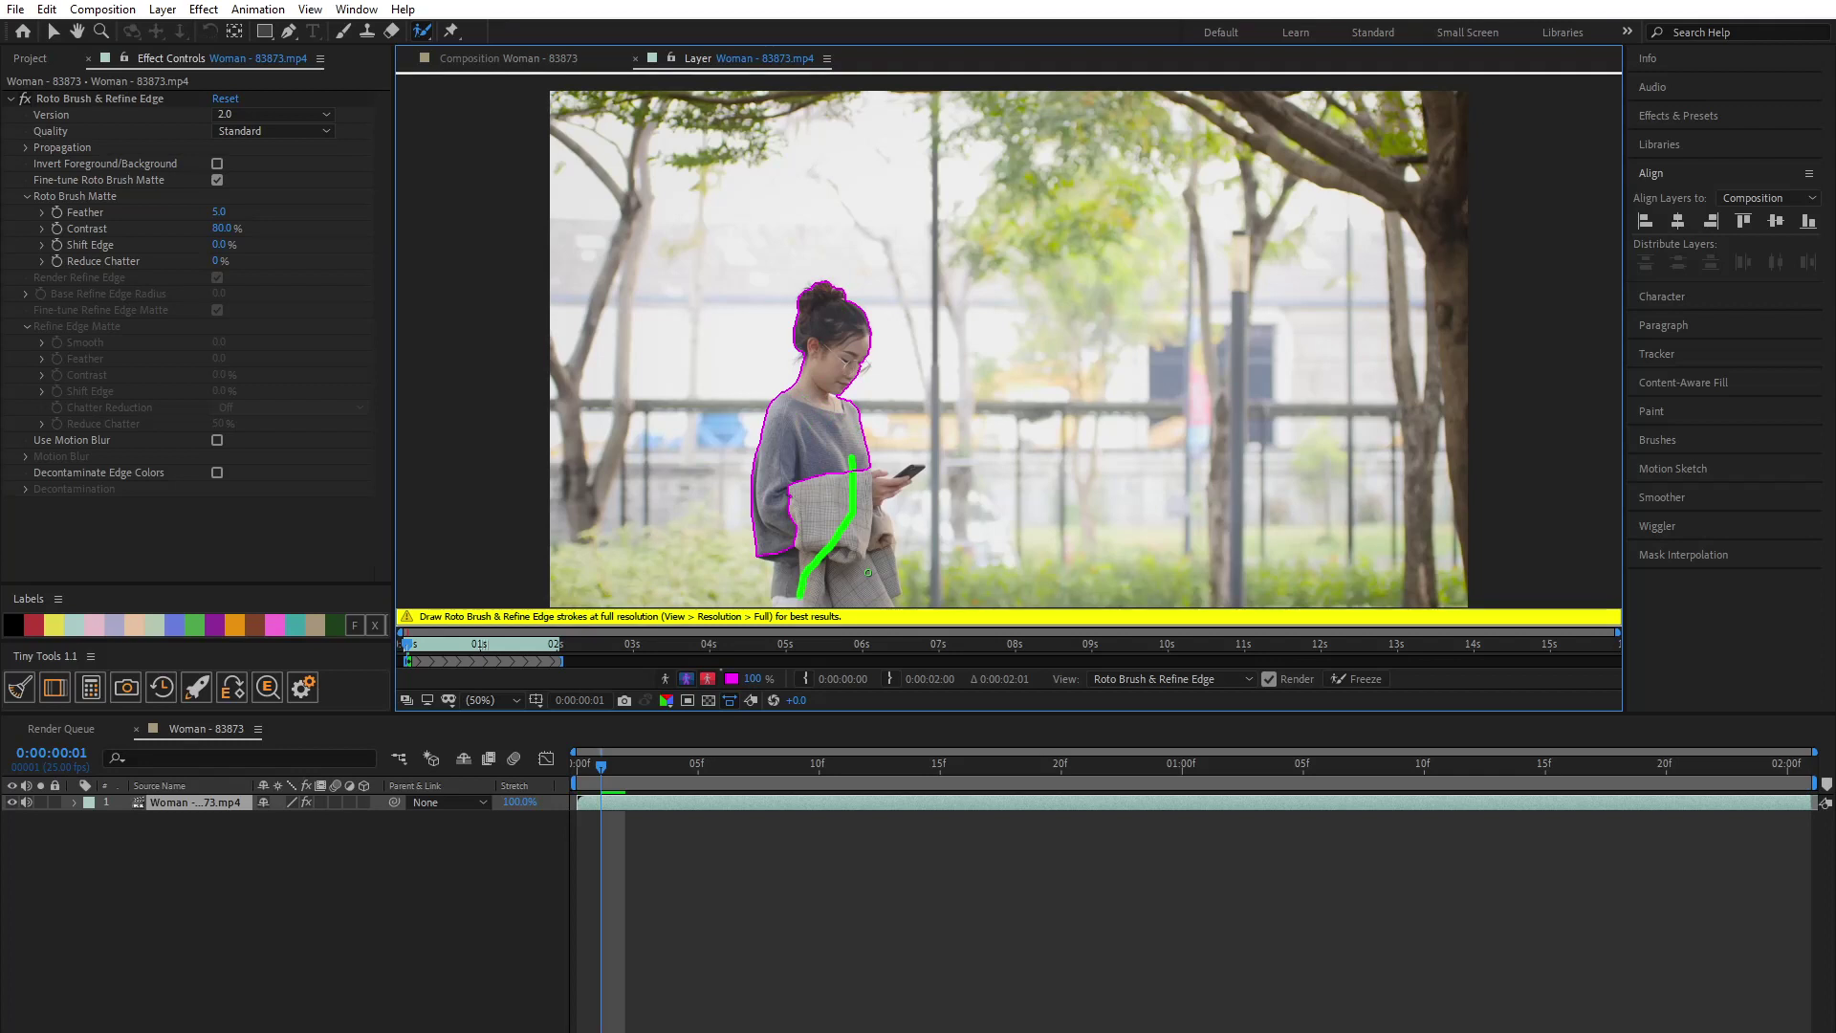
pyautogui.moveTo(867, 487); pyautogui.dragTo(908, 473)
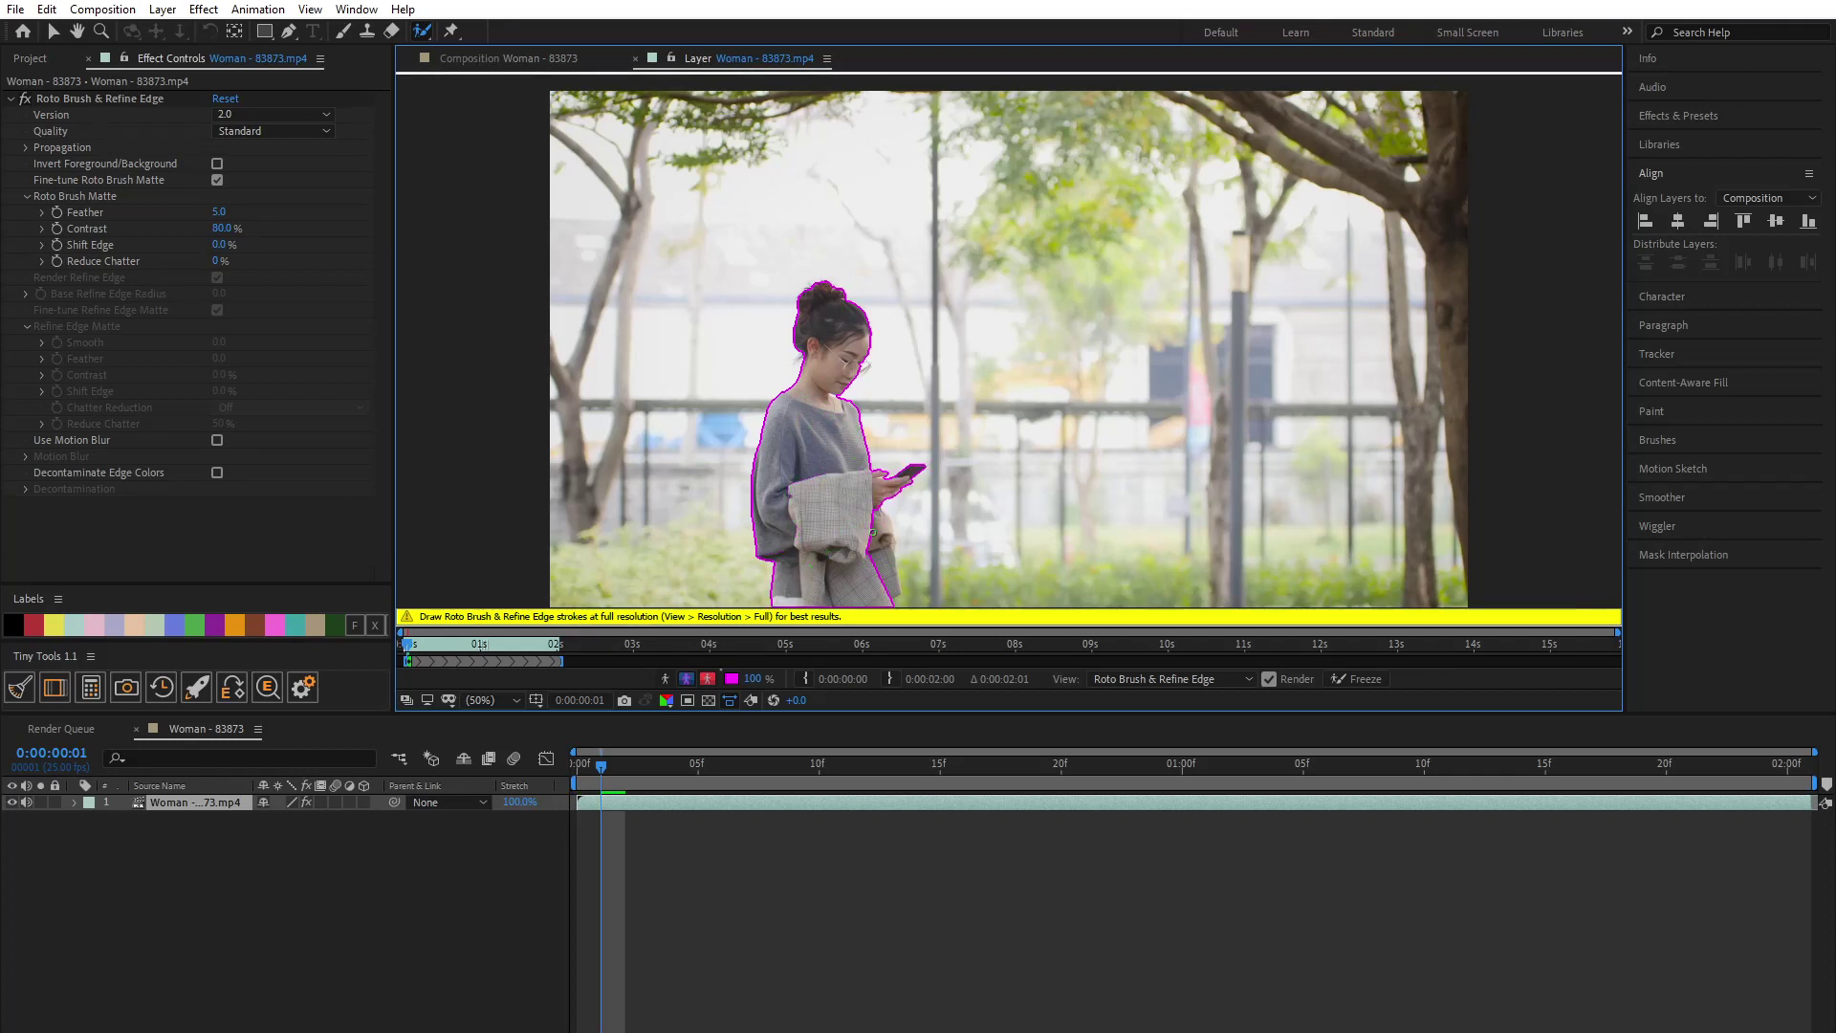
pyautogui.moveTo(872, 532); pyautogui.dragTo(884, 583)
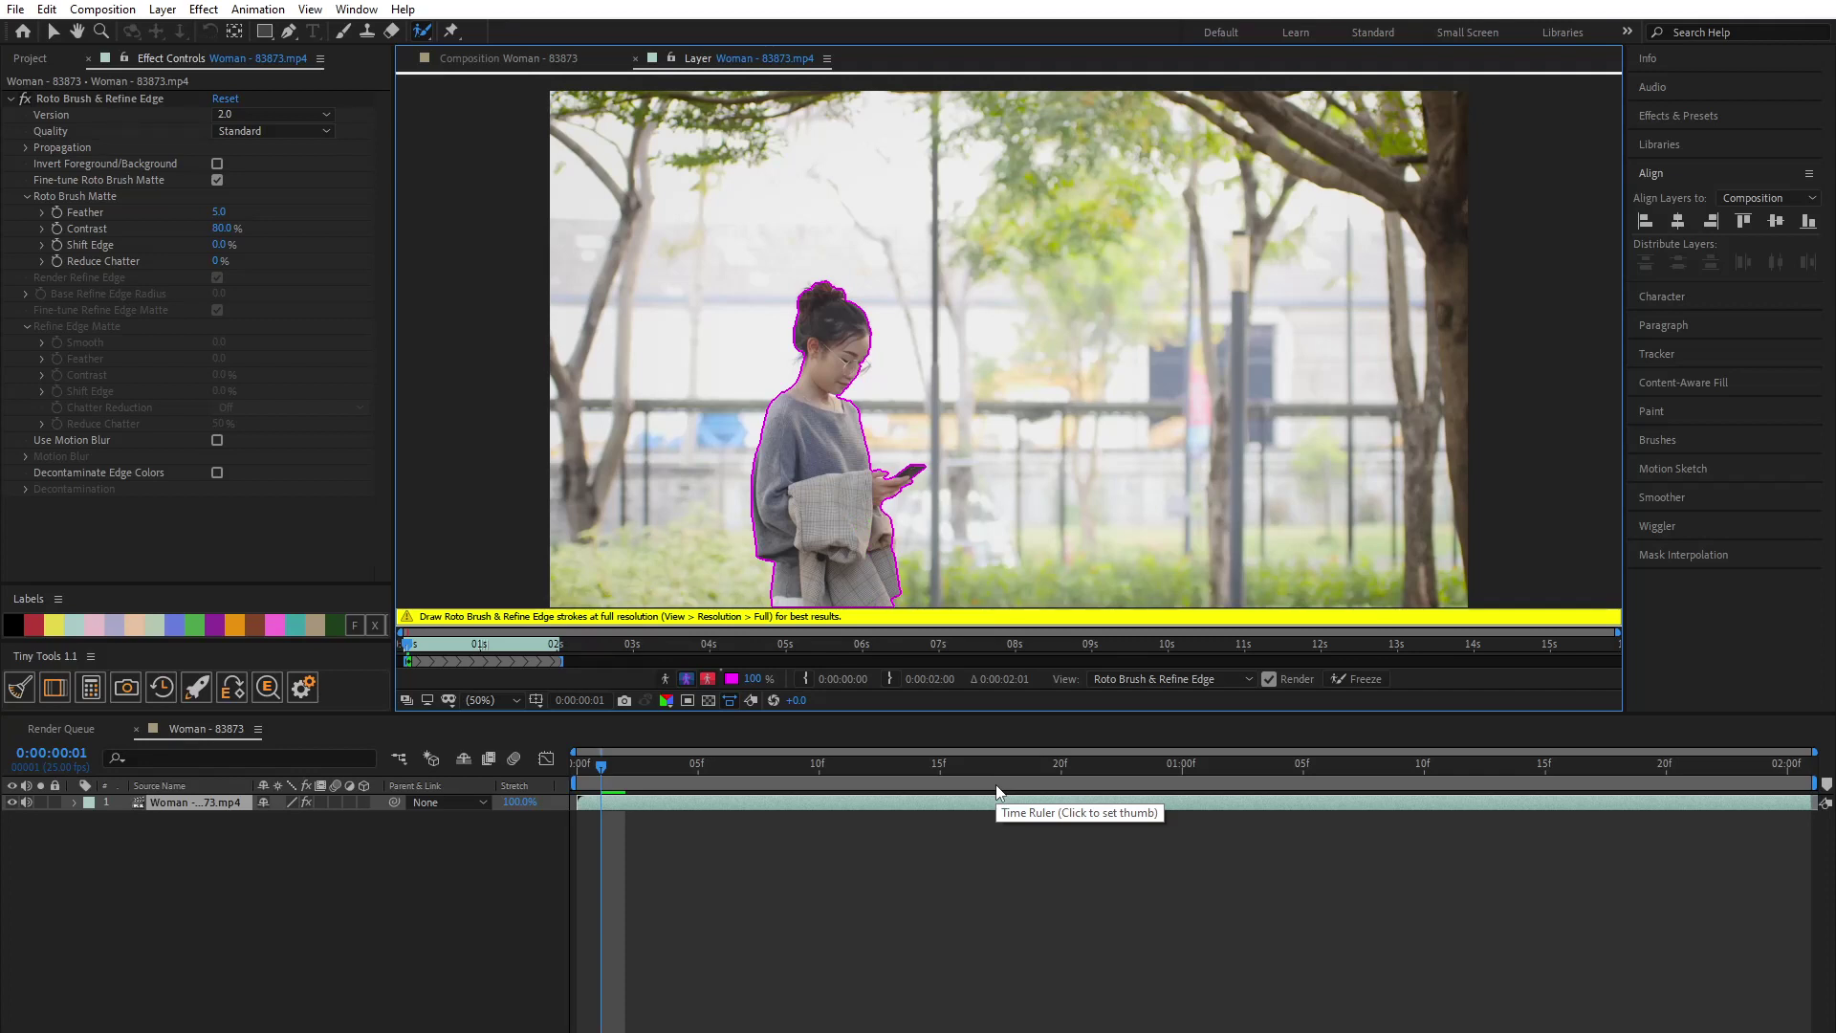
# Propagate the woman's Roto Brush outline frame by frame with Page Down to about 0:00:01:17
pyautogui.press('pagedown')
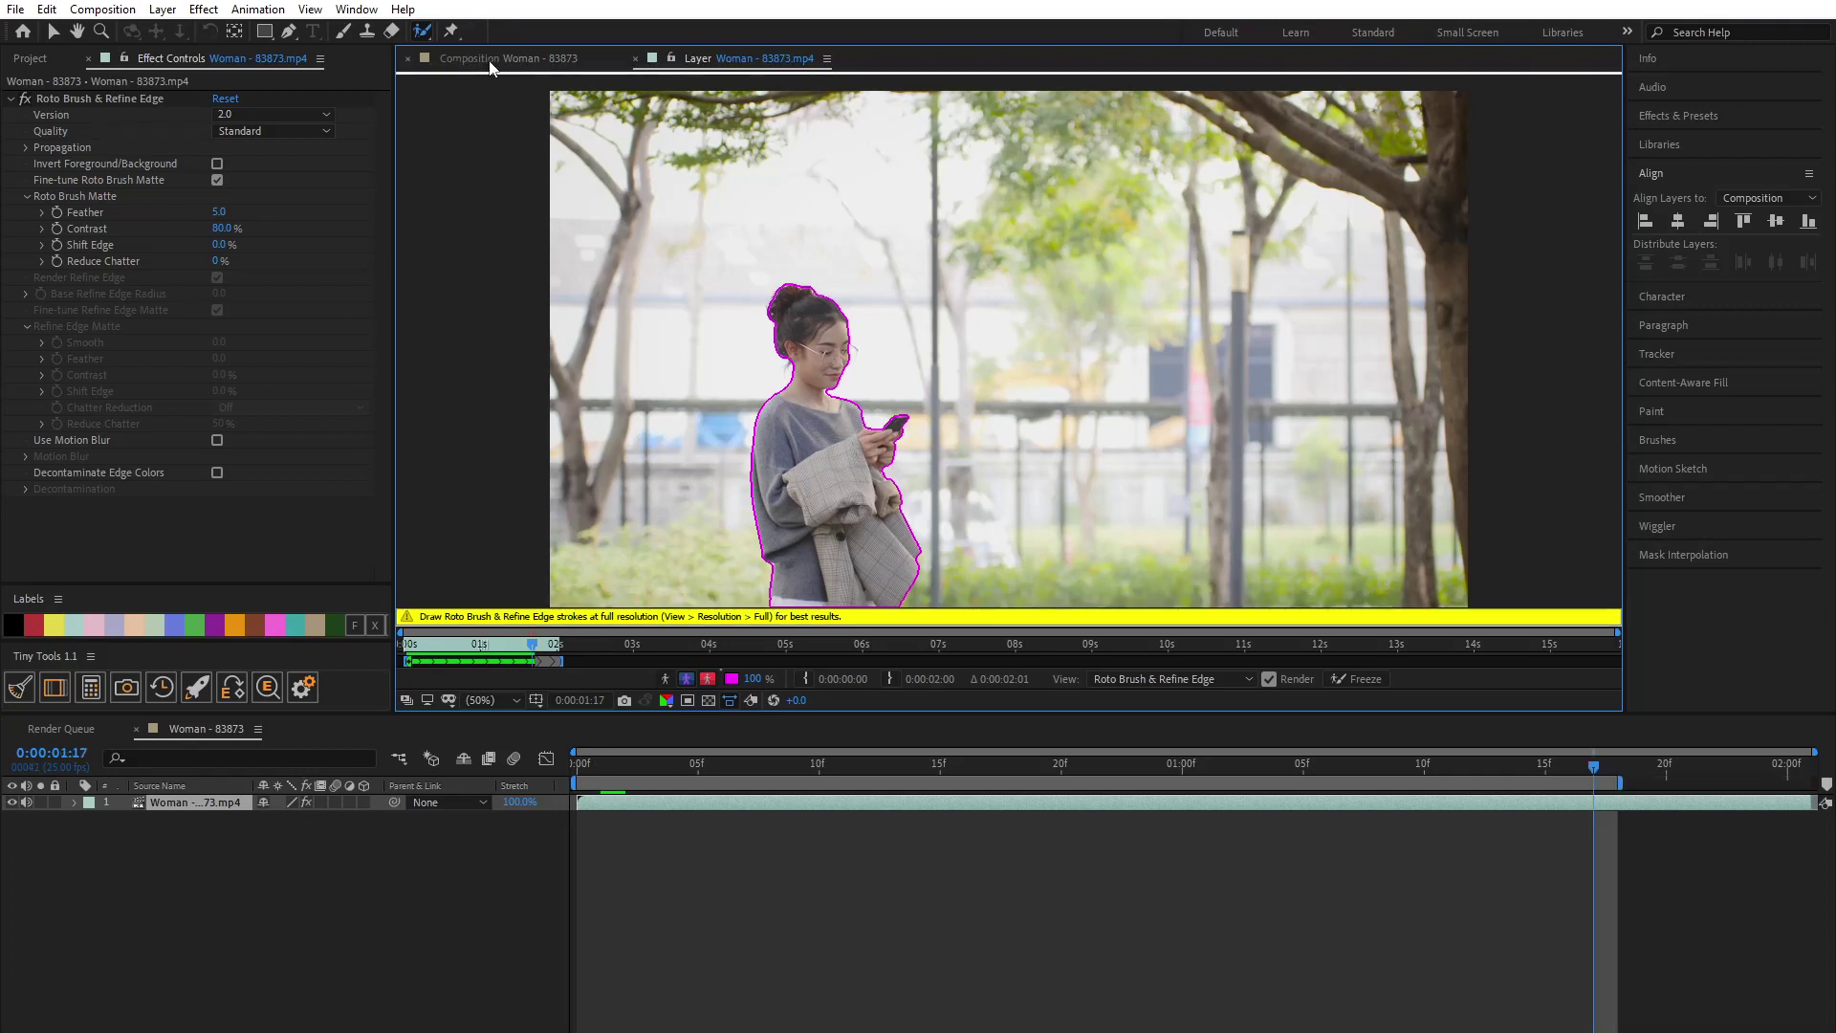
# Review the woman's cutout in the composition over the first six frames
pyautogui.click(461, 59)
pyautogui.press('Home')
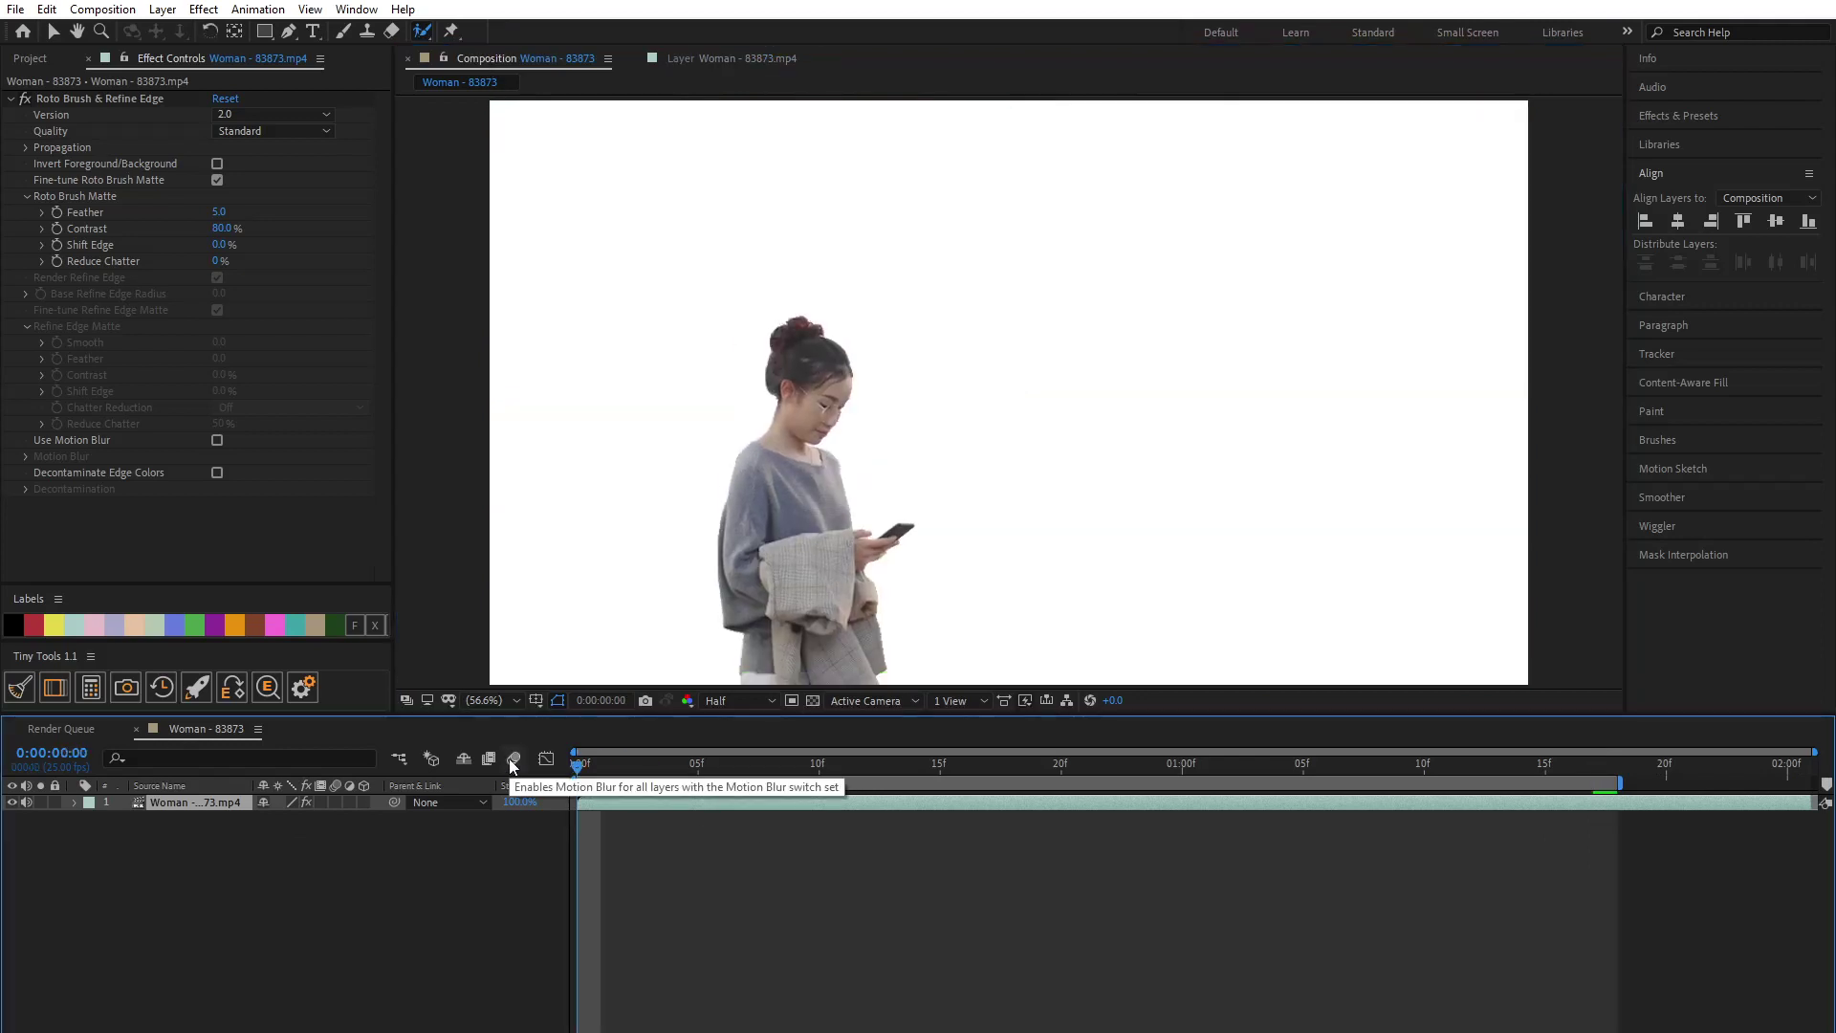
pyautogui.click(593, 776)
pyautogui.click(576, 774)
pyautogui.click(735, 857)
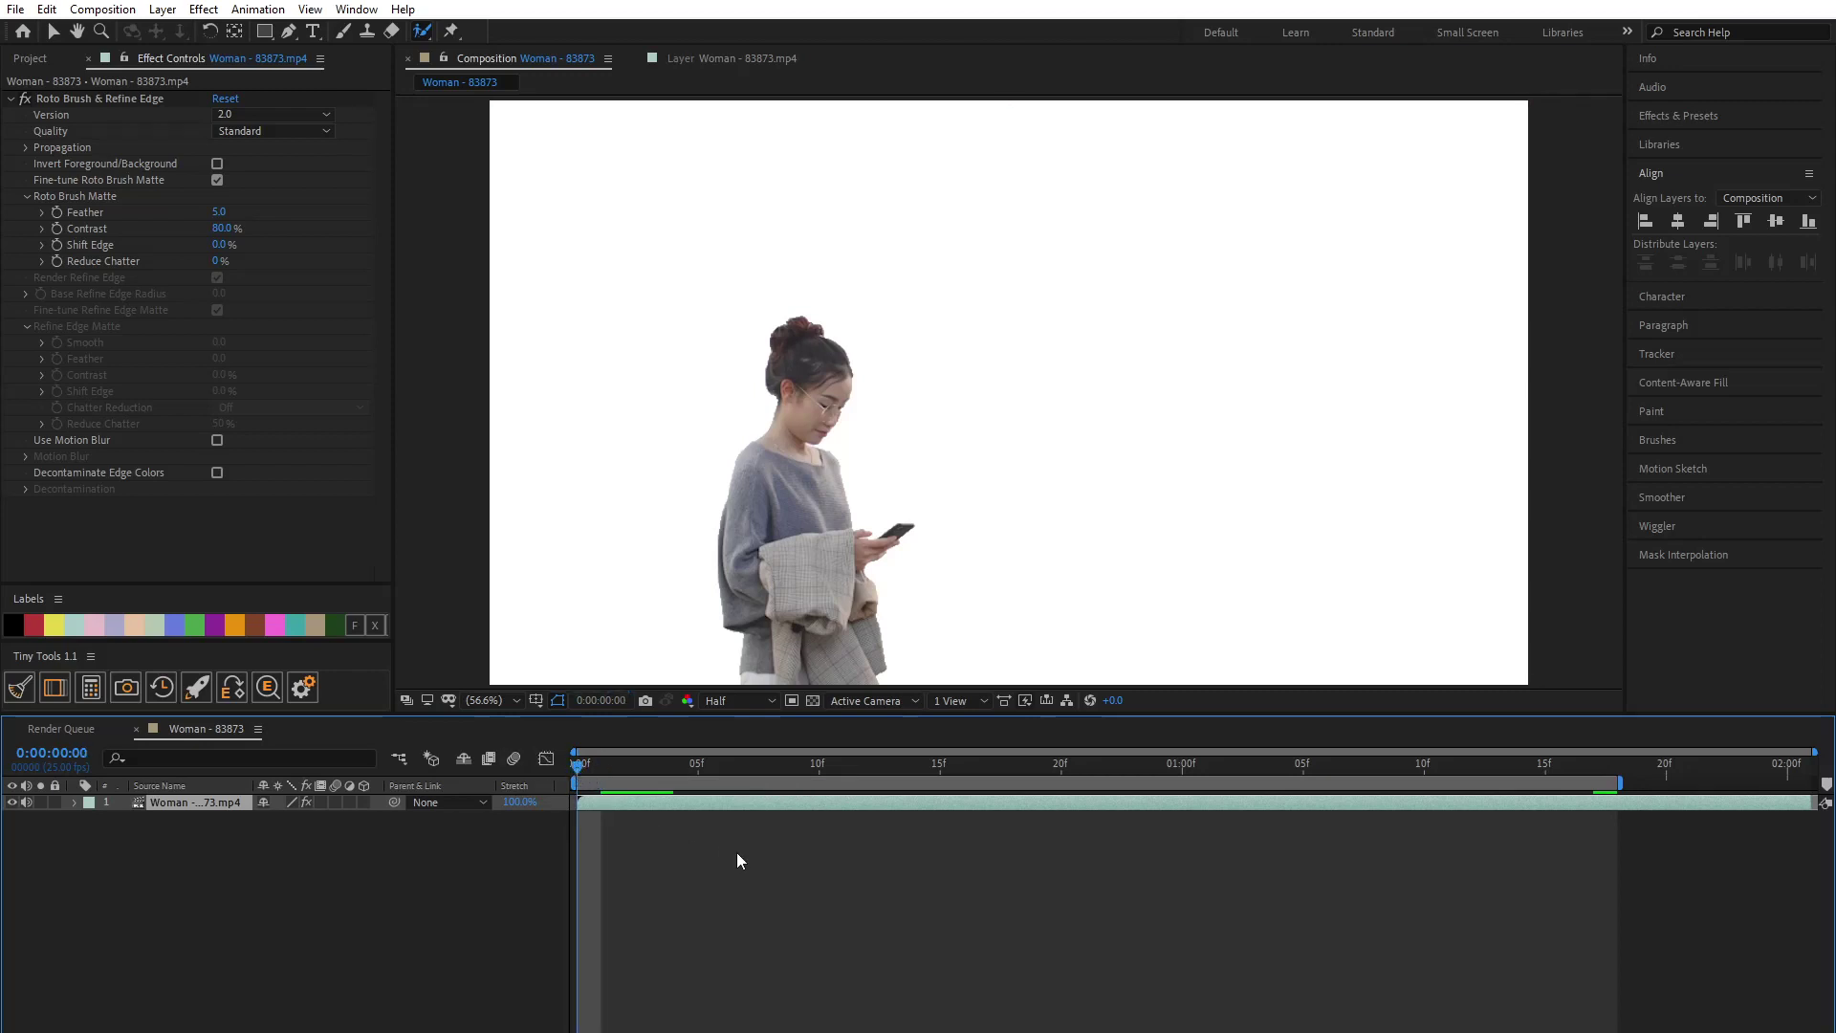
pyautogui.moveTo(582, 768); pyautogui.dragTo(723, 766)
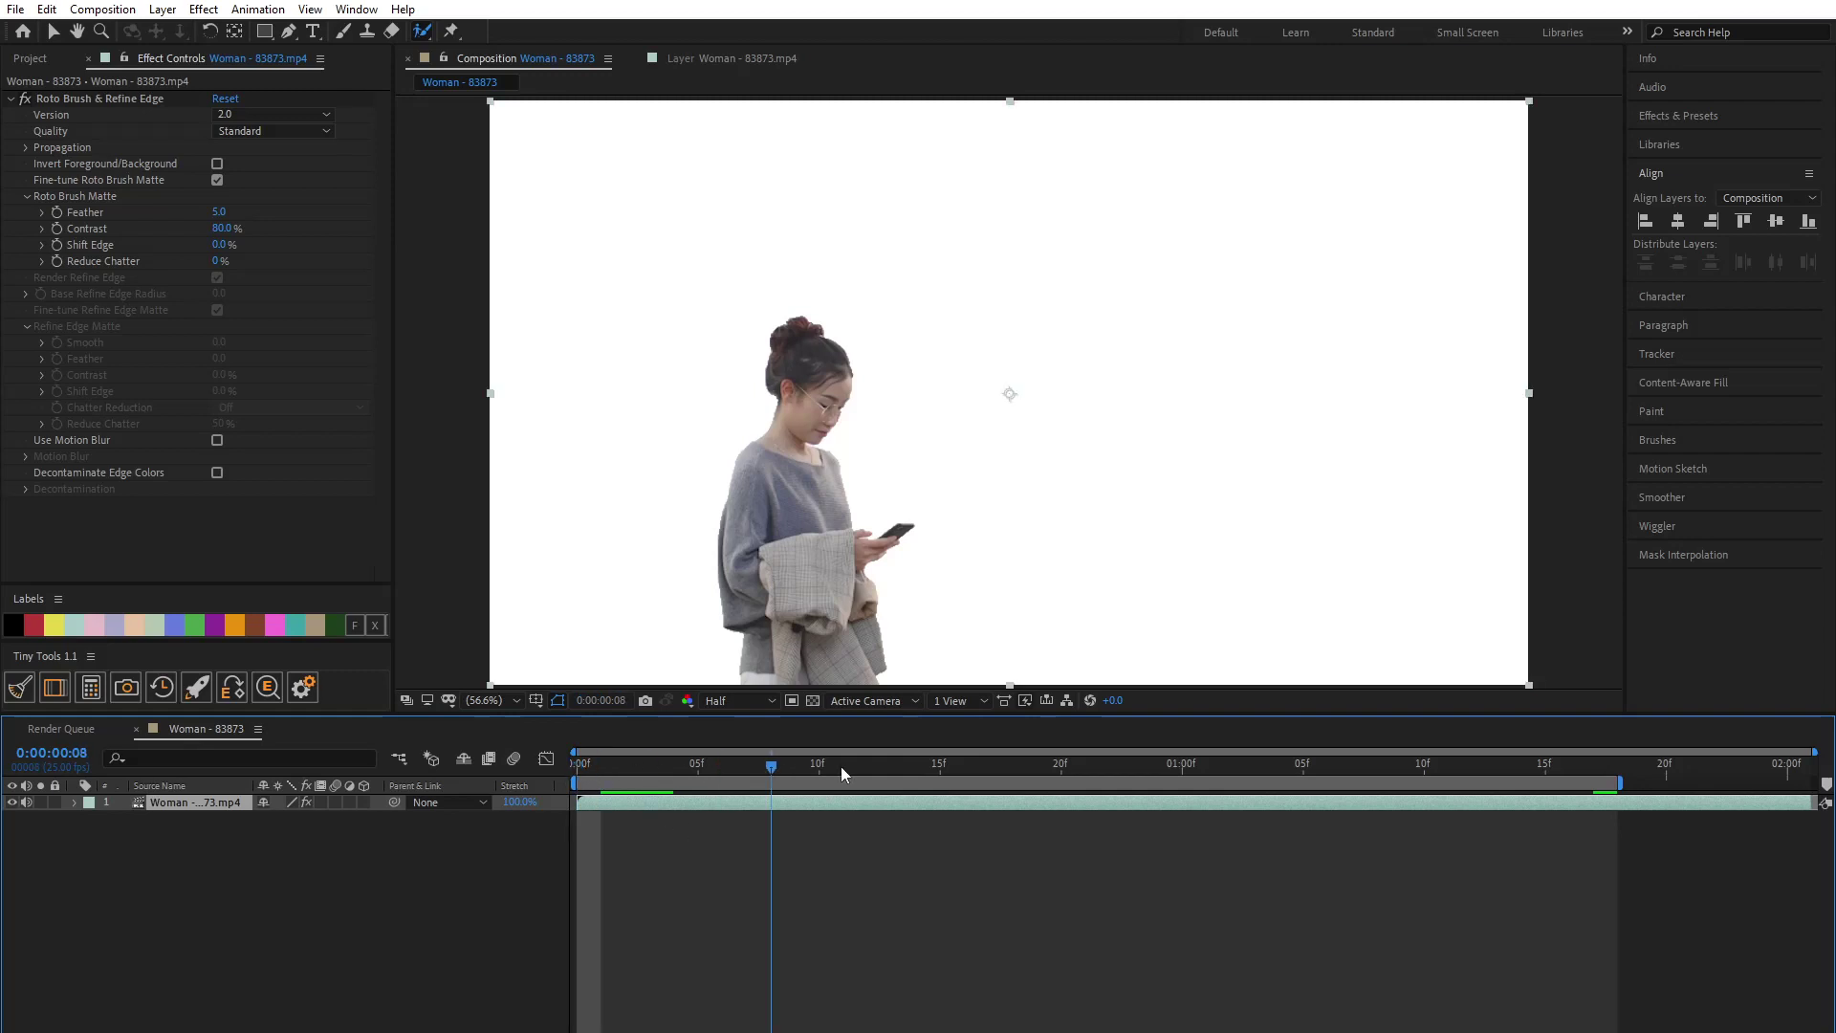
# Open the -- Photo folder on WORK-SPACE (I:) and drag the sebastian background into After Effects
pyautogui.click(29, 59)
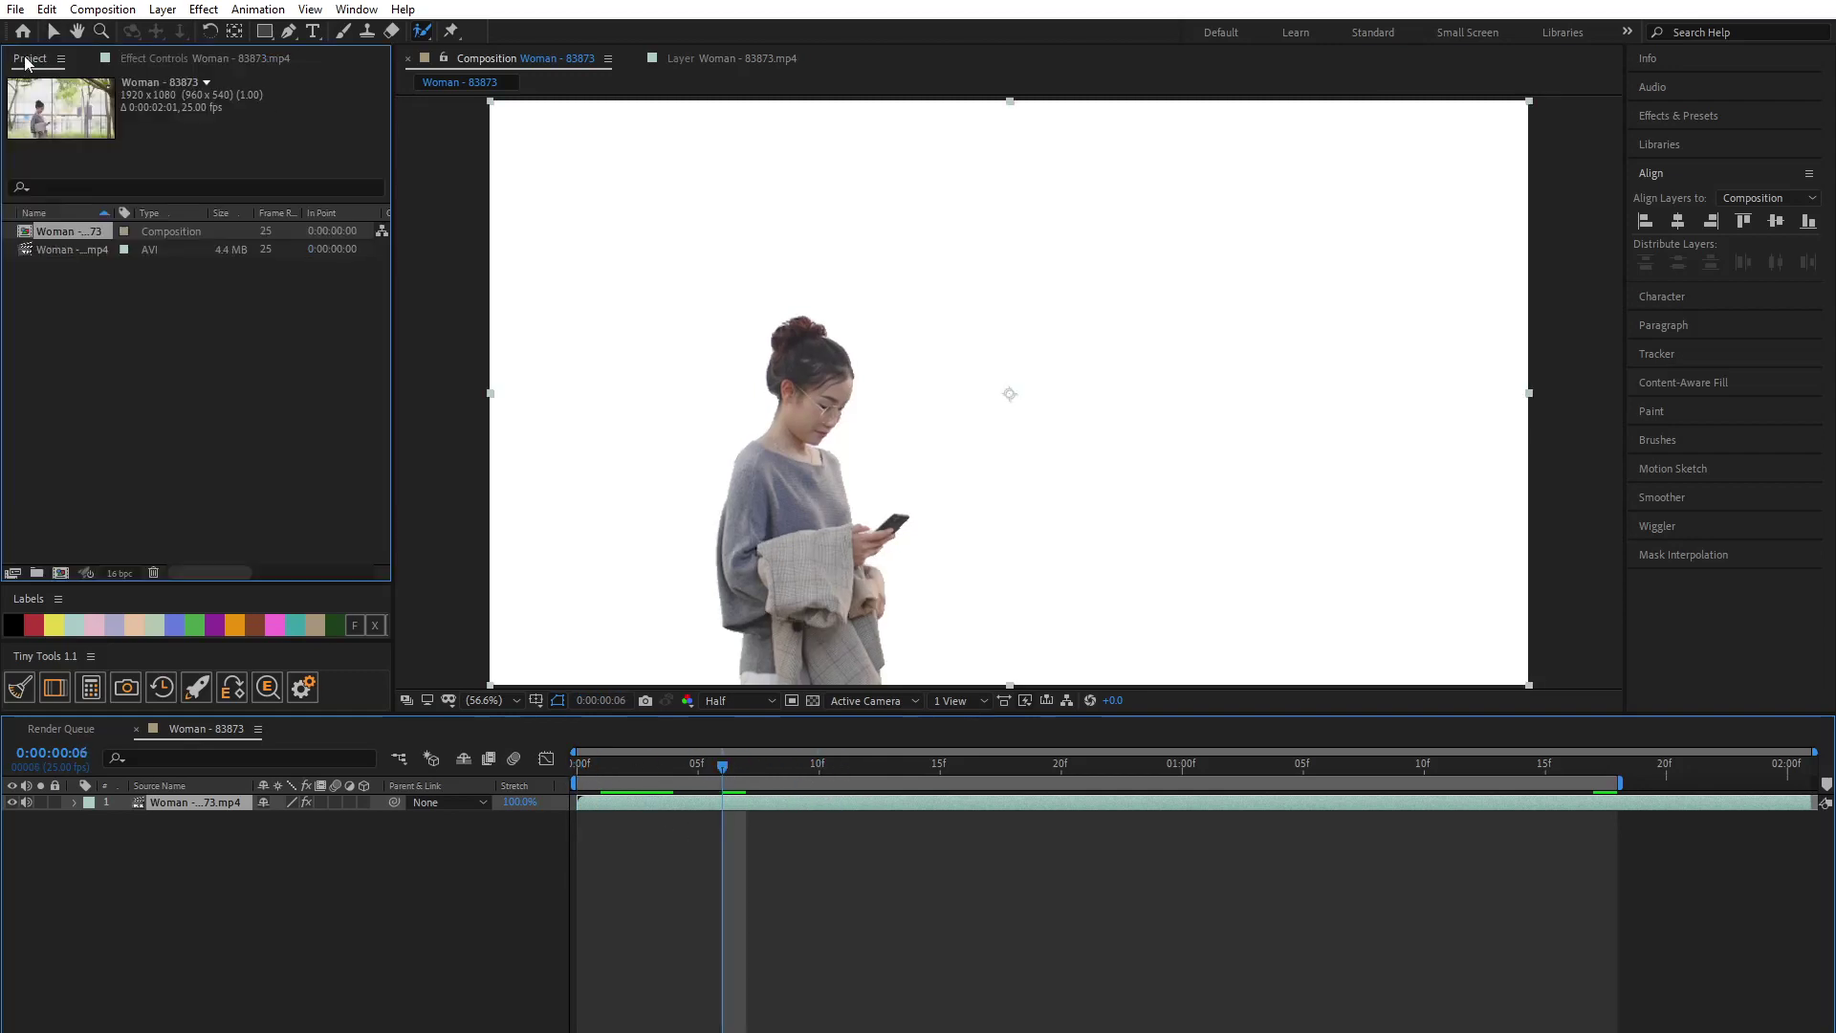
pyautogui.moveTo(450, 1029)
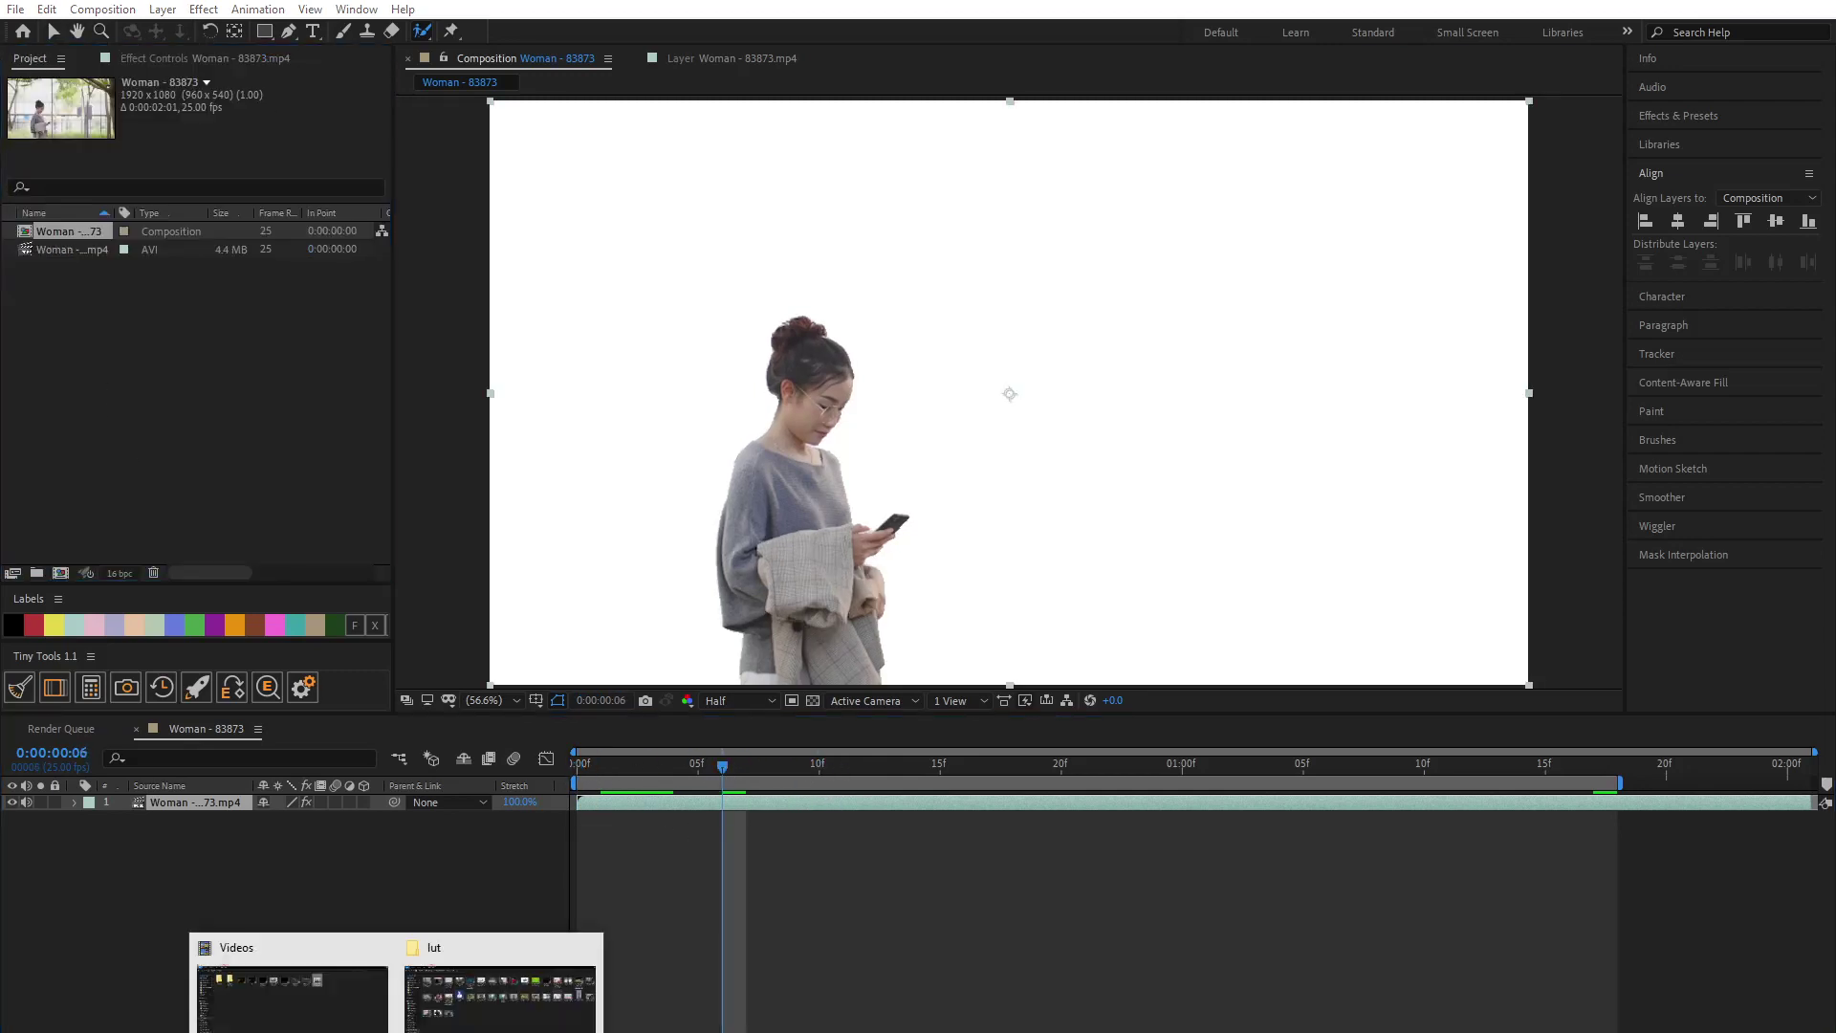
pyautogui.click(476, 1022)
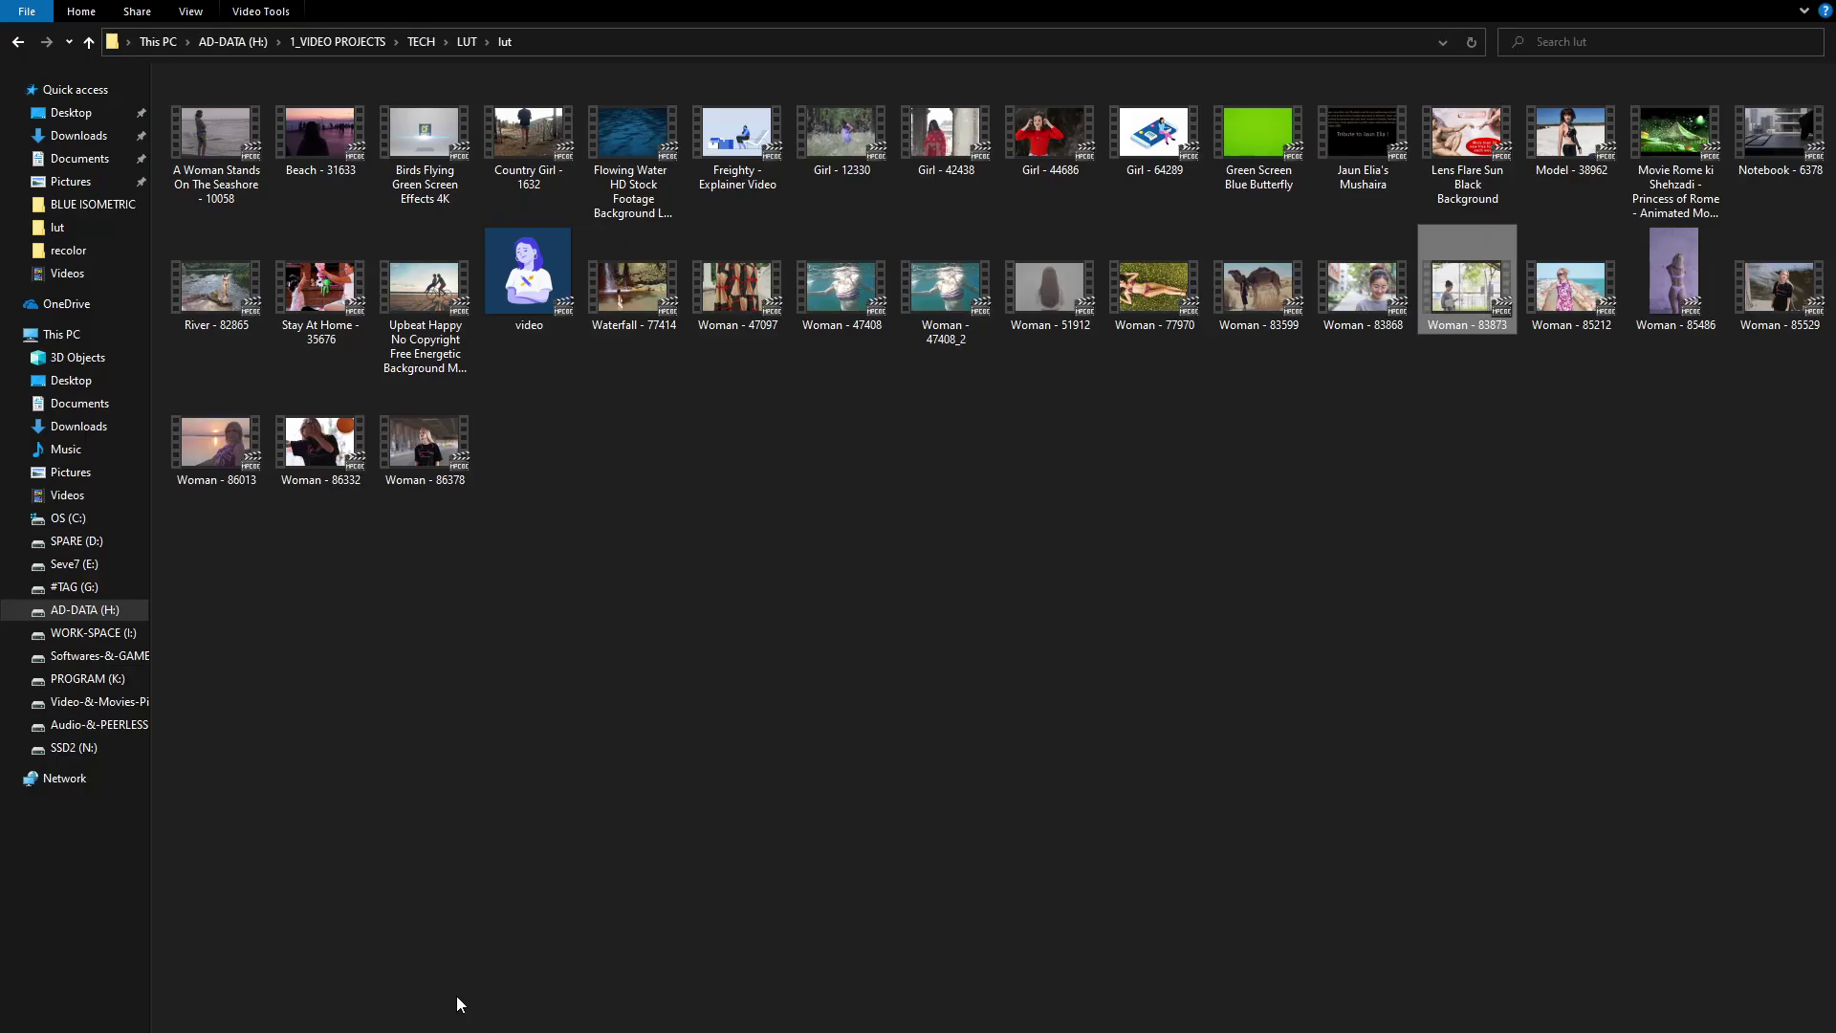
pyautogui.click(95, 632)
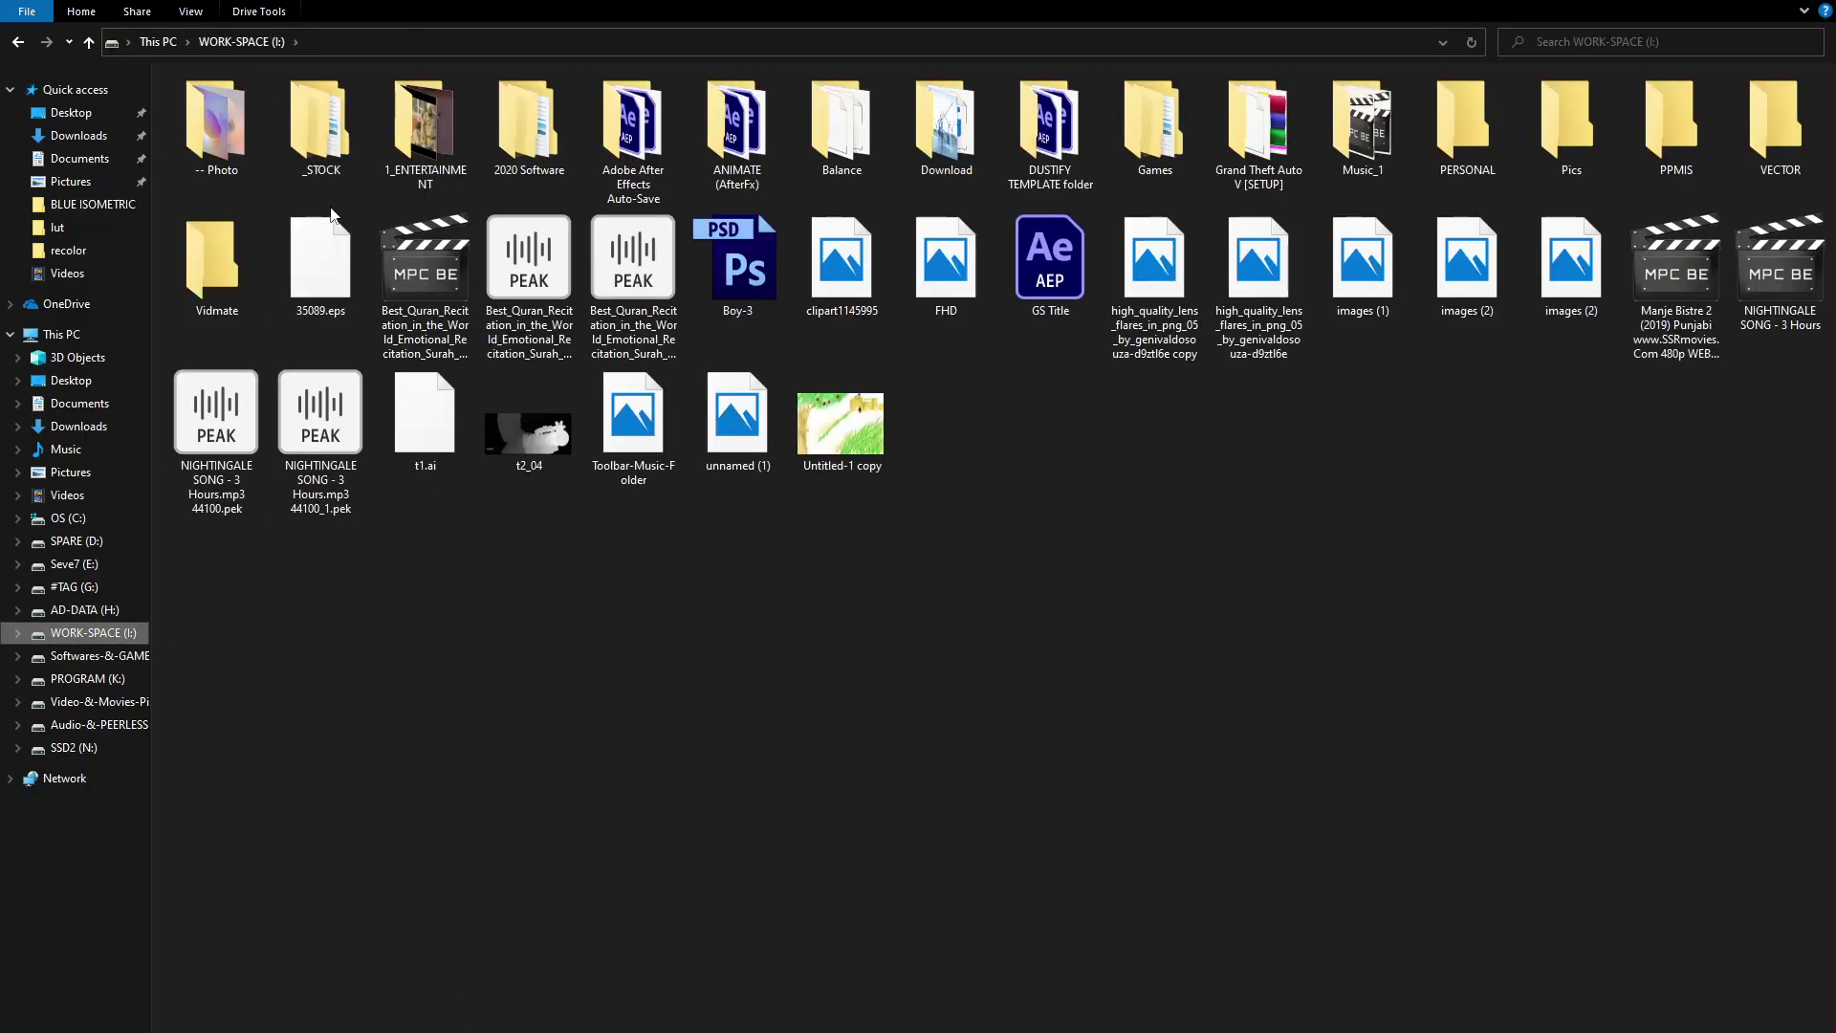
pyautogui.doubleClick(201, 140)
pyautogui.moveTo(419, 149); pyautogui.dragTo(350, 938)
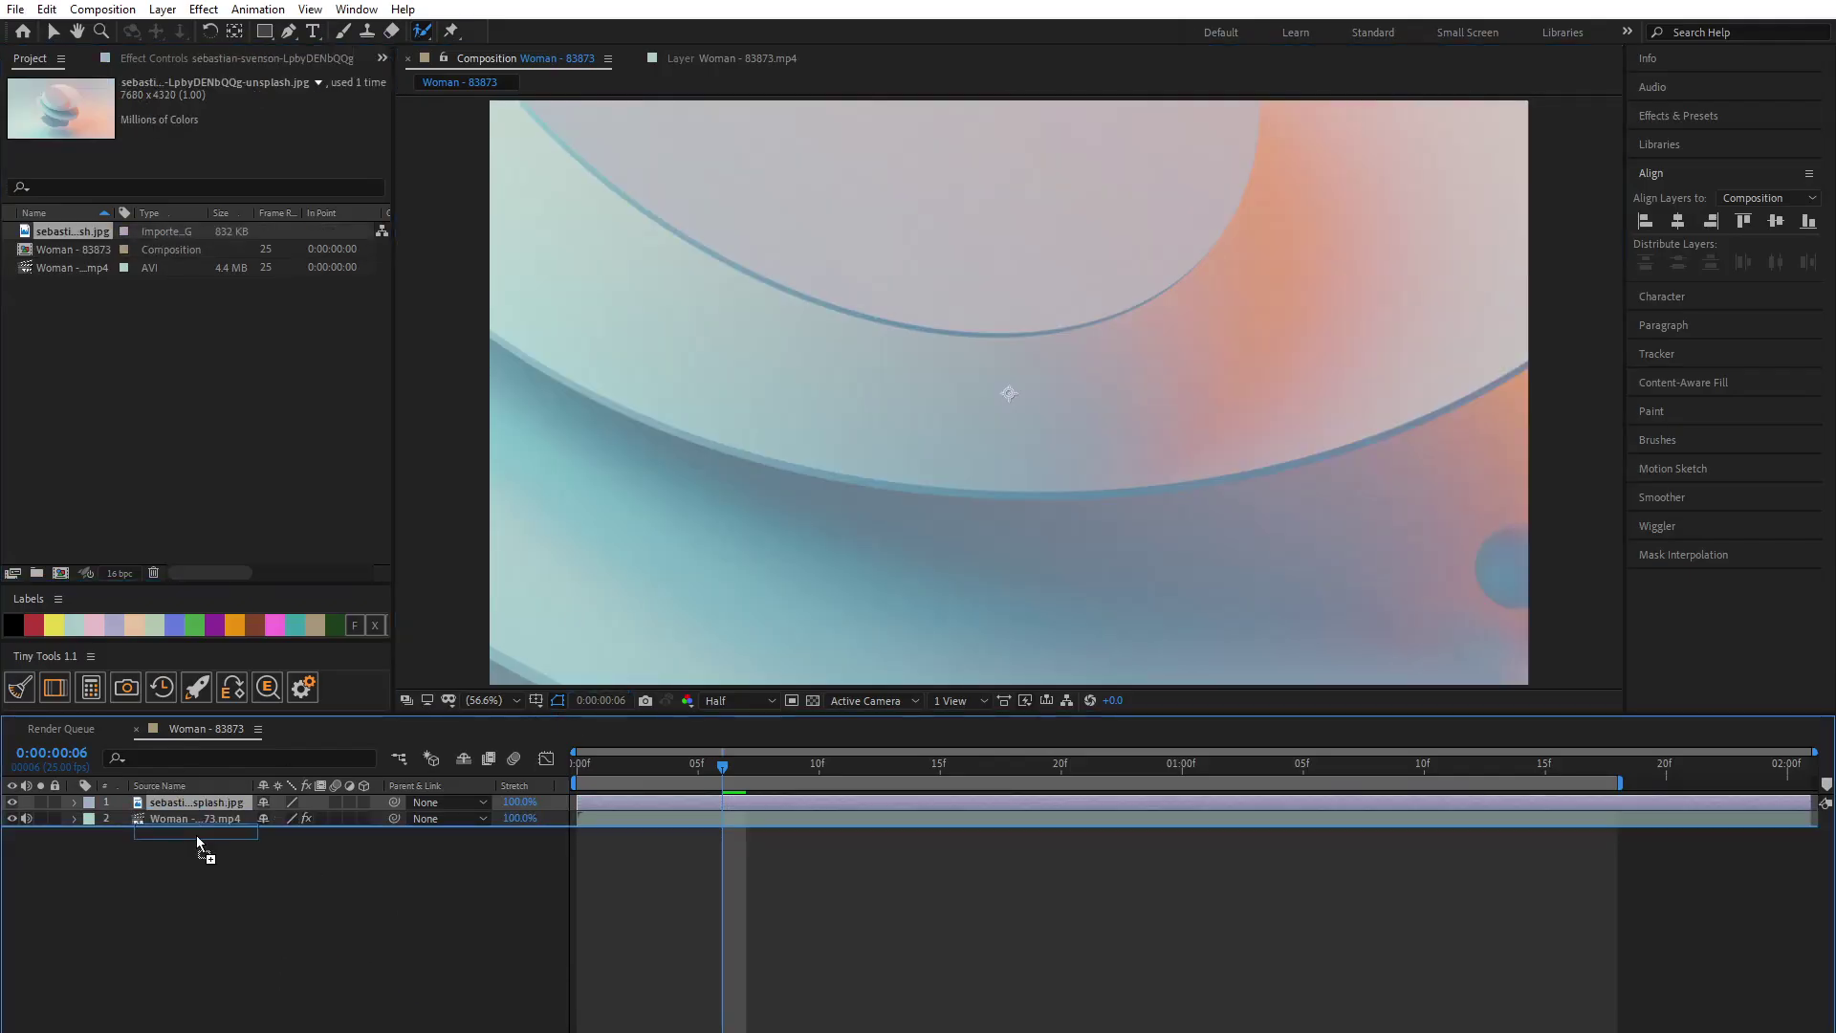
# Place the sebastian background beneath the Woman layer, fit the view, and preview the composite
pyautogui.moveTo(189, 812); pyautogui.dragTo(197, 835)
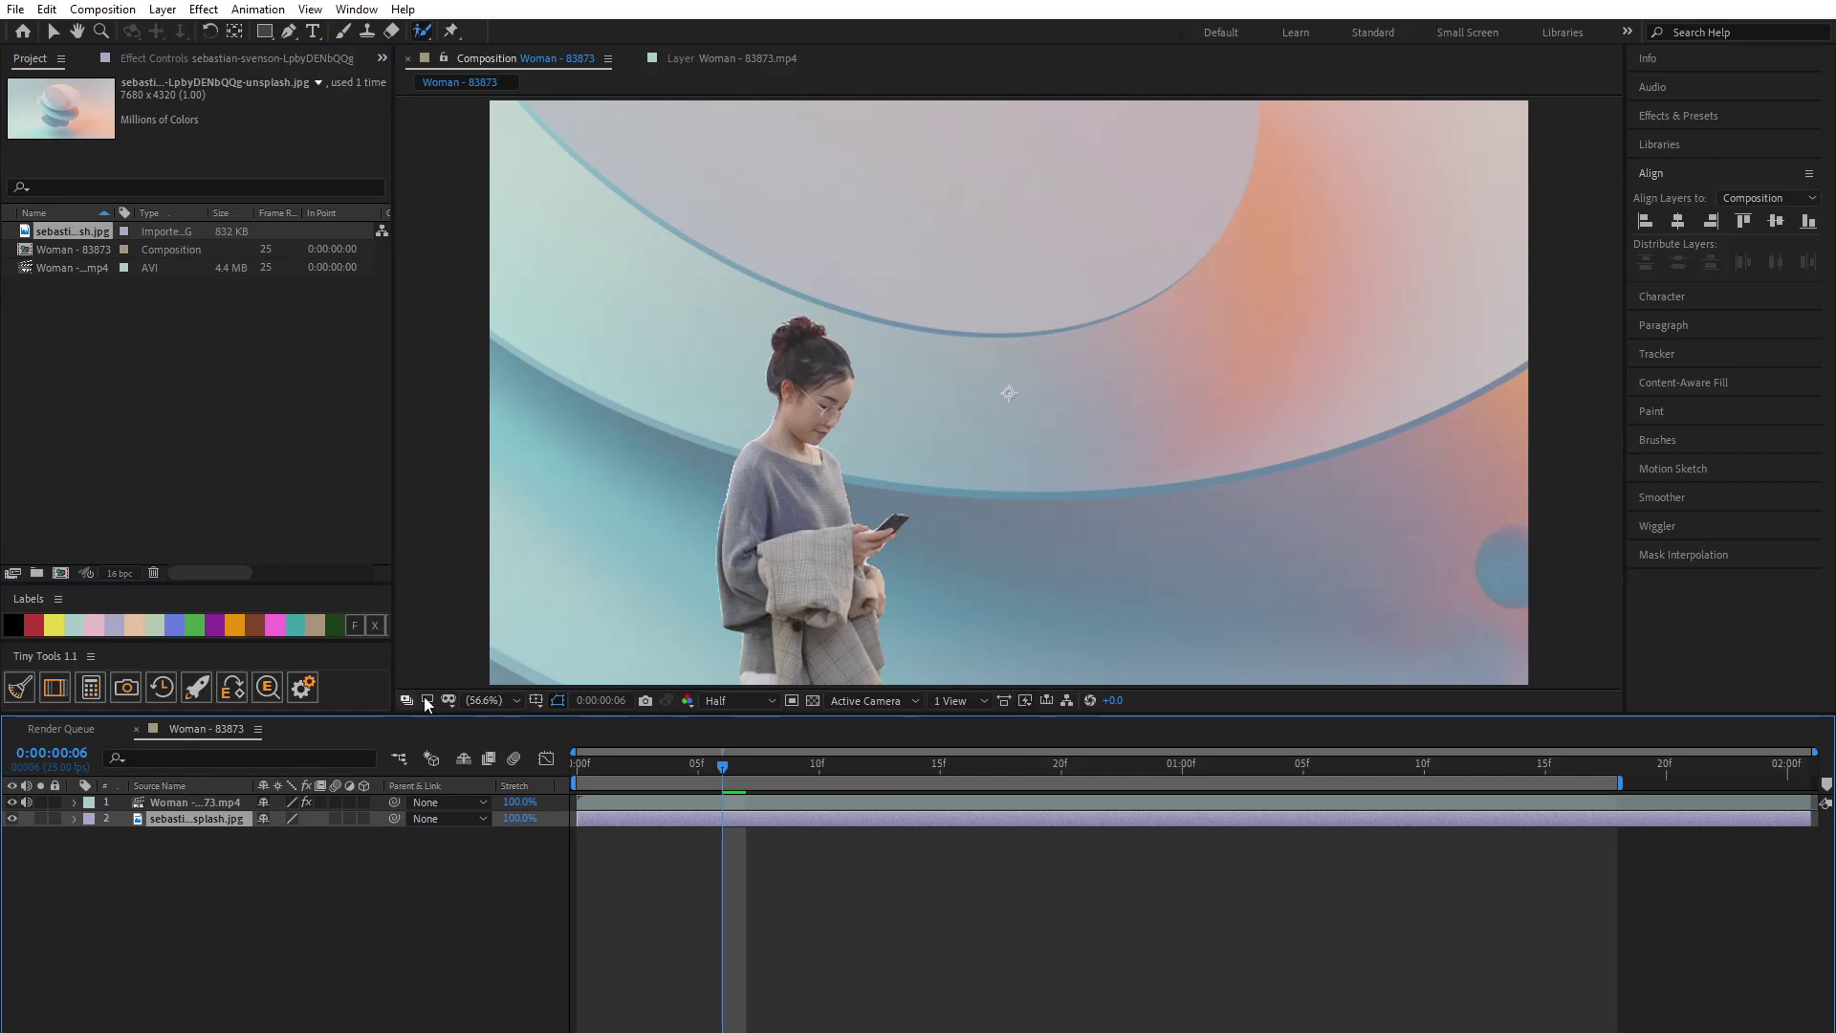
pyautogui.click(504, 702)
pyautogui.click(503, 722)
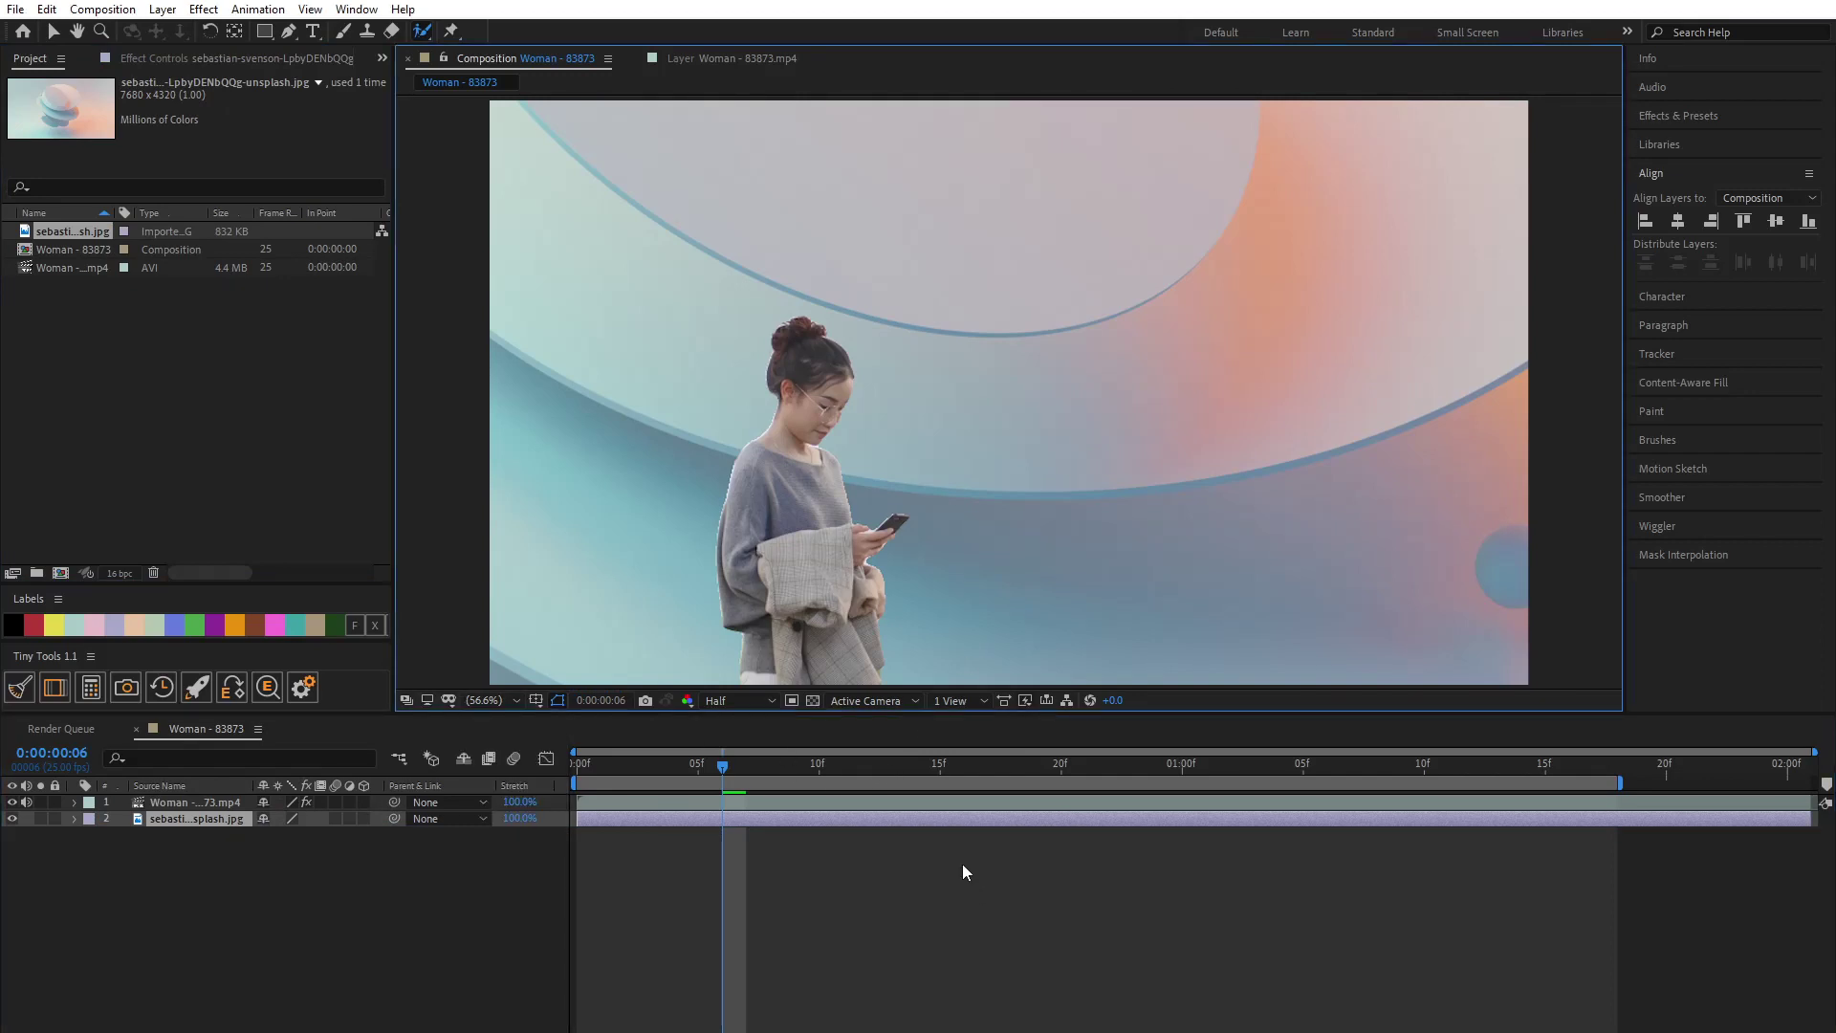
pyautogui.press('space')
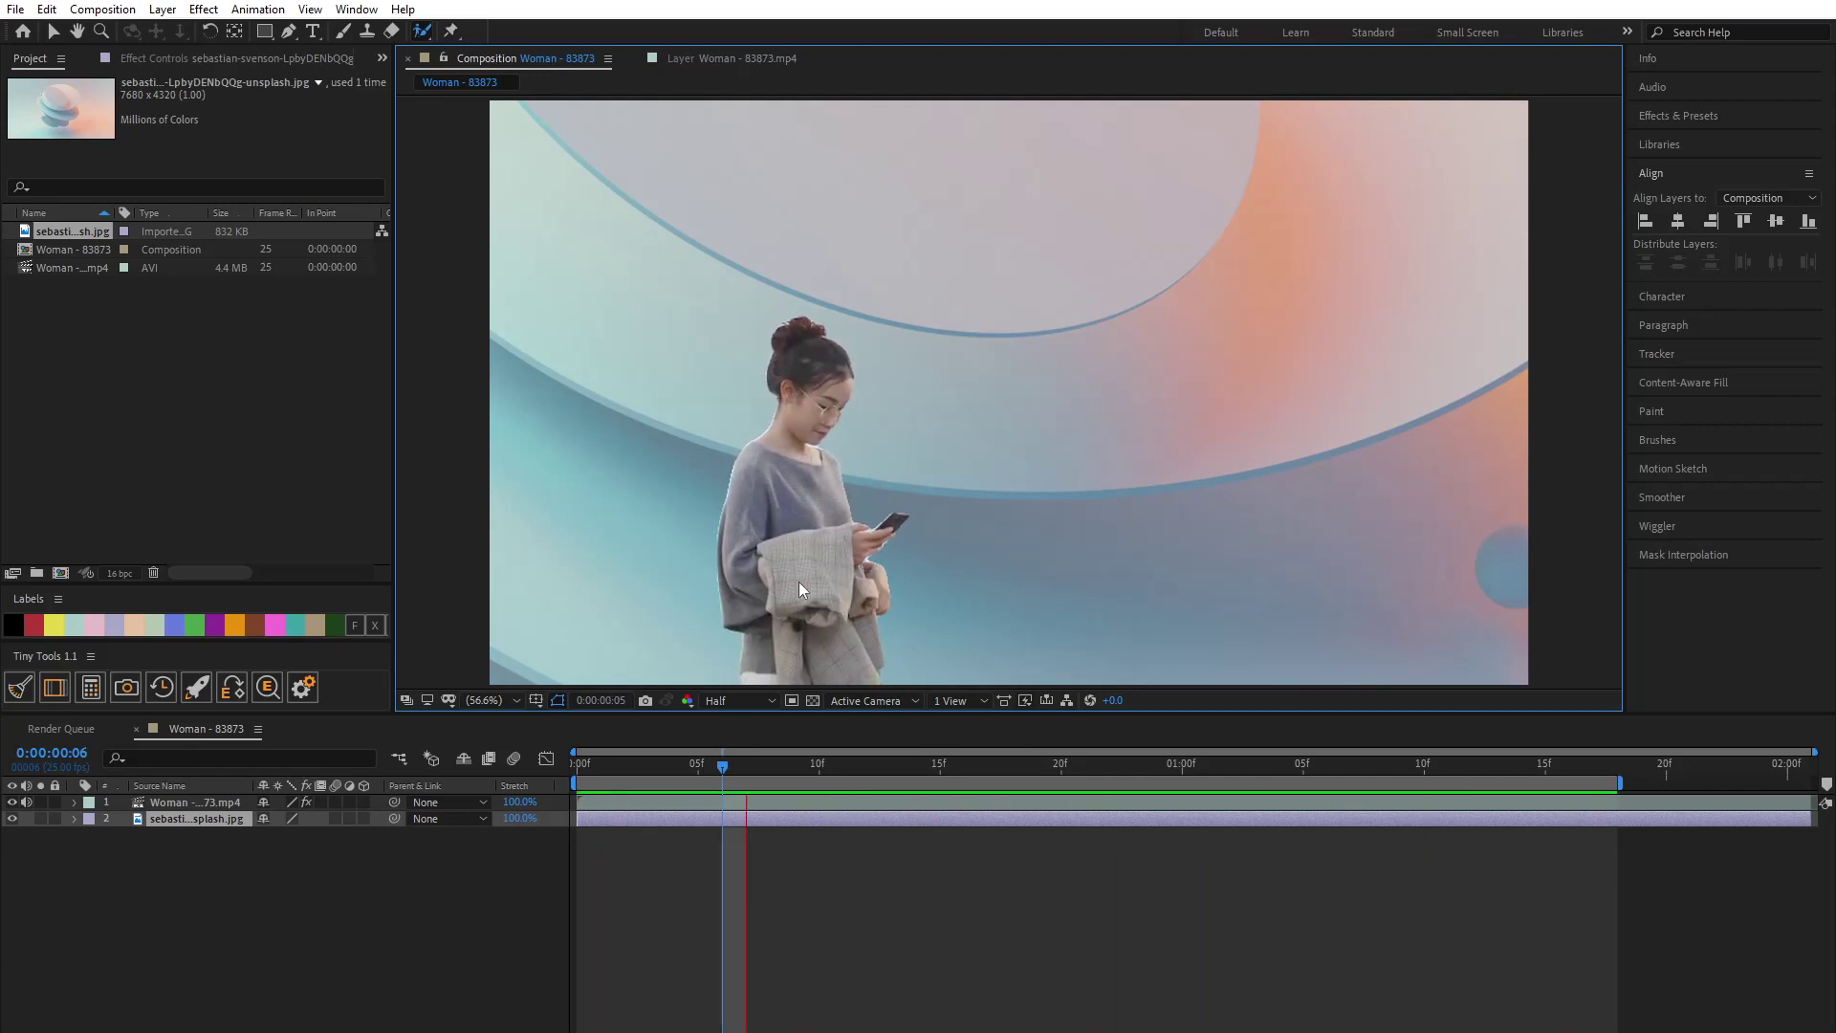
pyautogui.press('space')
pyautogui.click(205, 805)
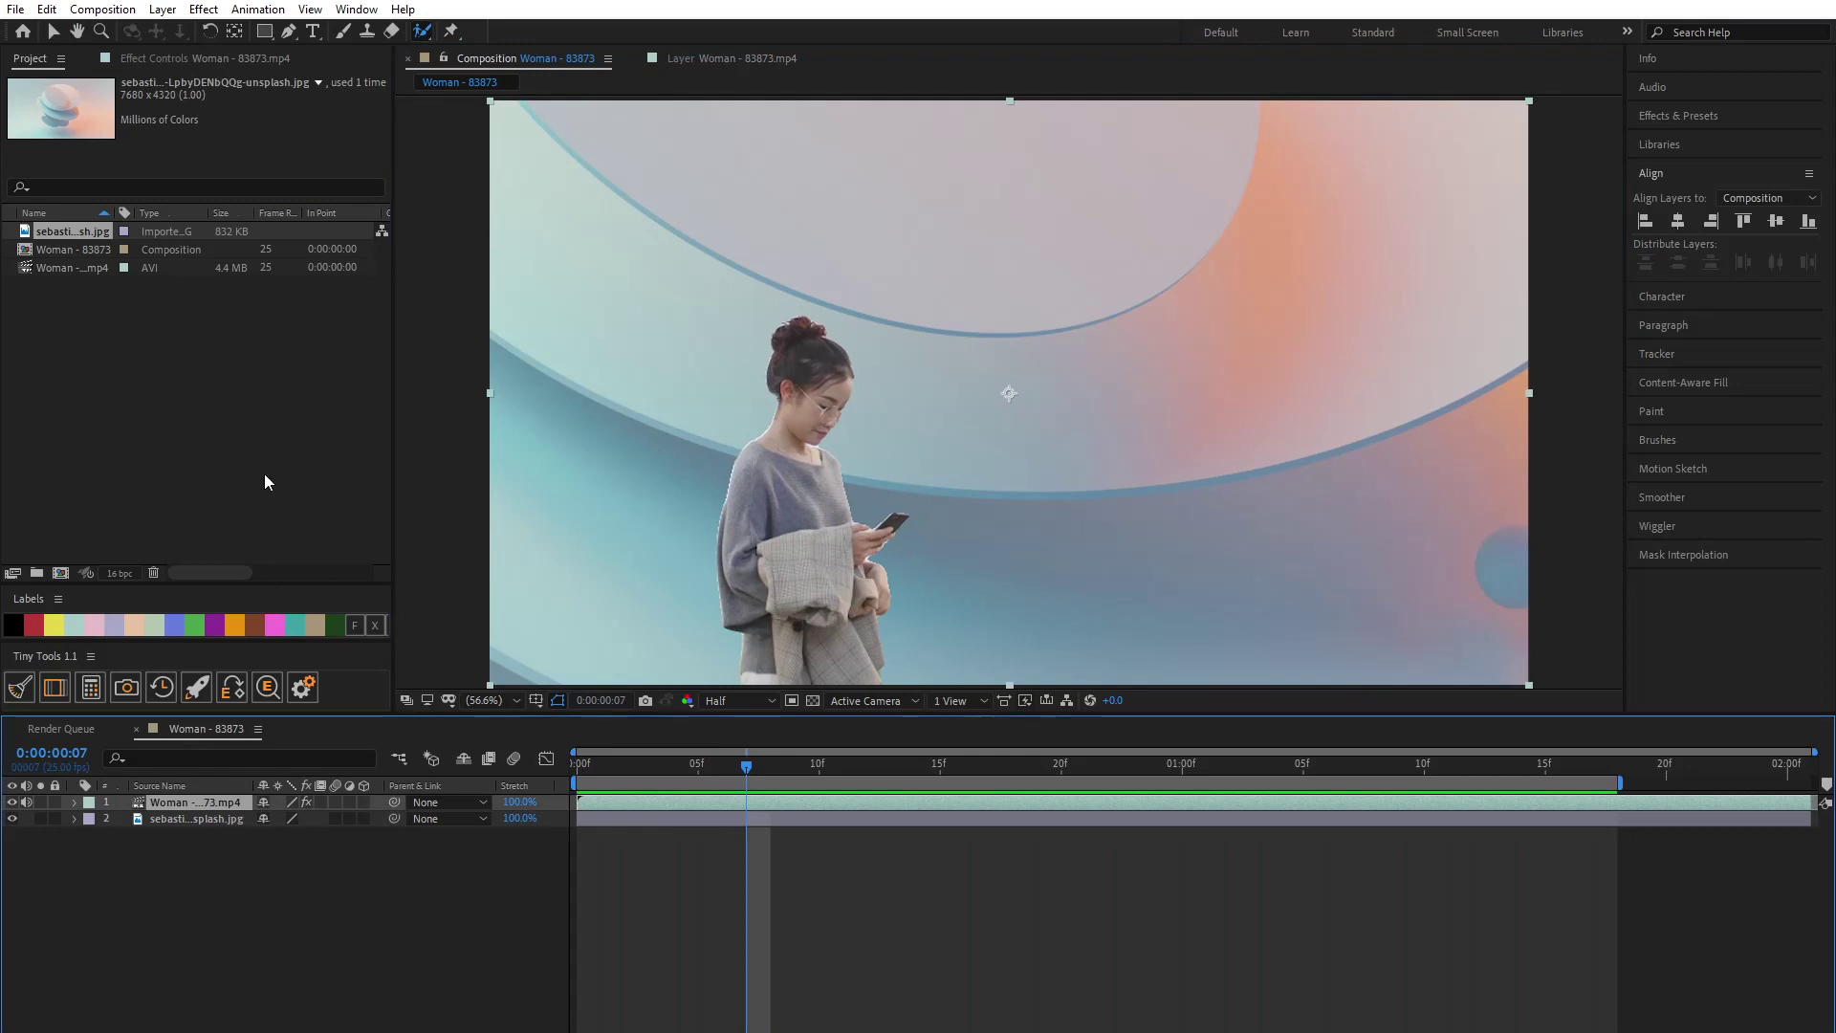
# Raise the matte's Shift Edge and inspect the woman's edges zoomed in at Full resolution
pyautogui.click(208, 58)
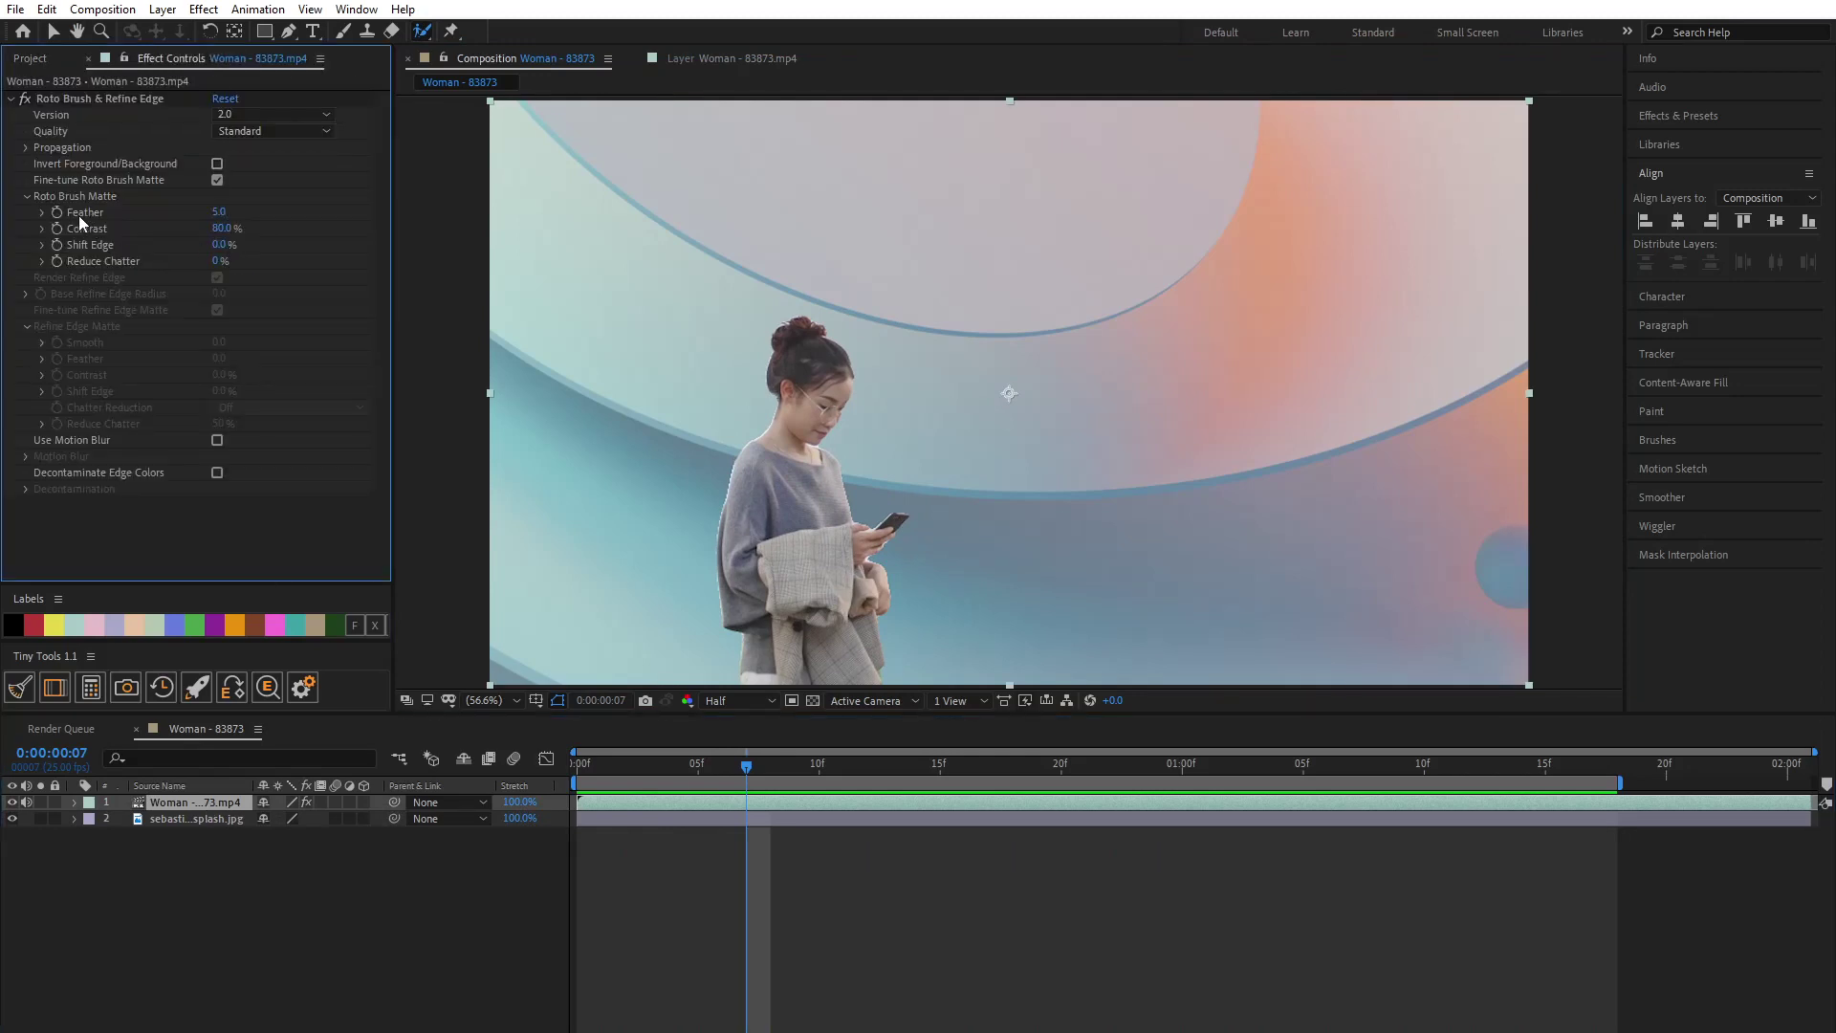
pyautogui.click(233, 244)
pyautogui.moveTo(232, 245); pyautogui.dragTo(270, 237)
pyautogui.press('.')
pyautogui.press('.')
pyautogui.press('.')
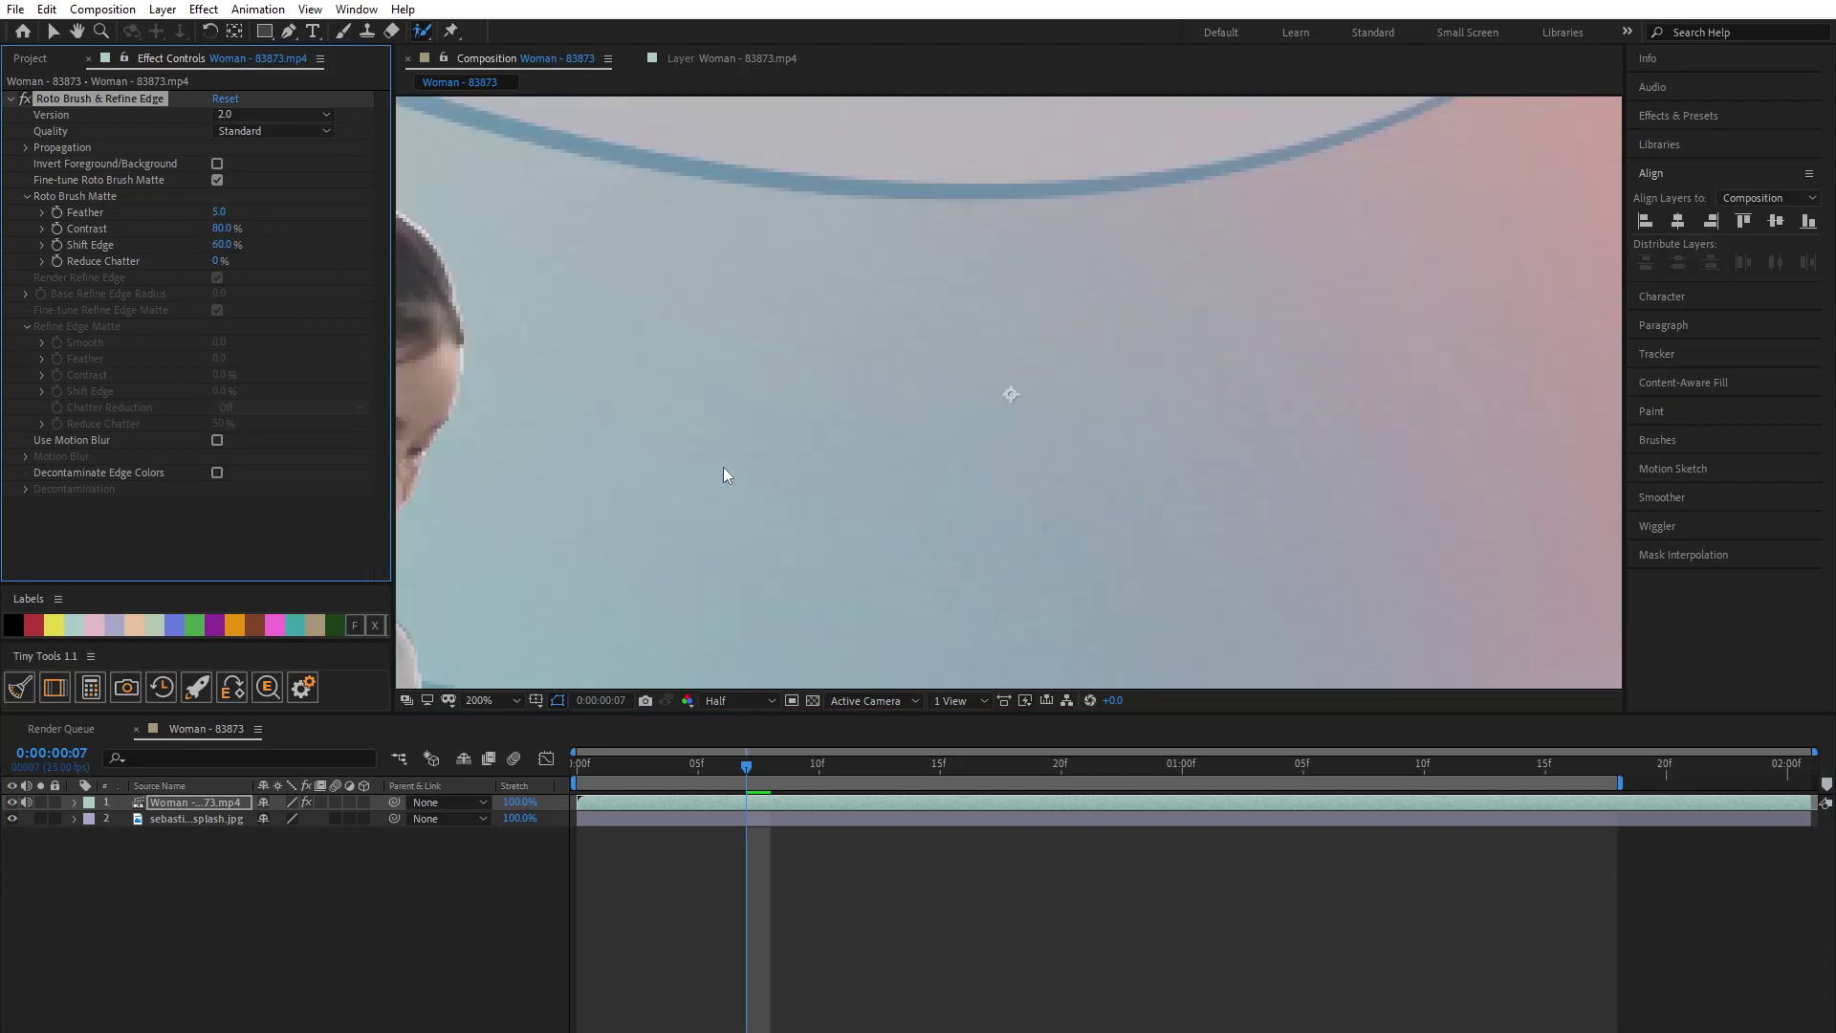
pyautogui.scroll(-2, 641, 428)
pyautogui.moveTo(594, 429); pyautogui.dragTo(717, 416)
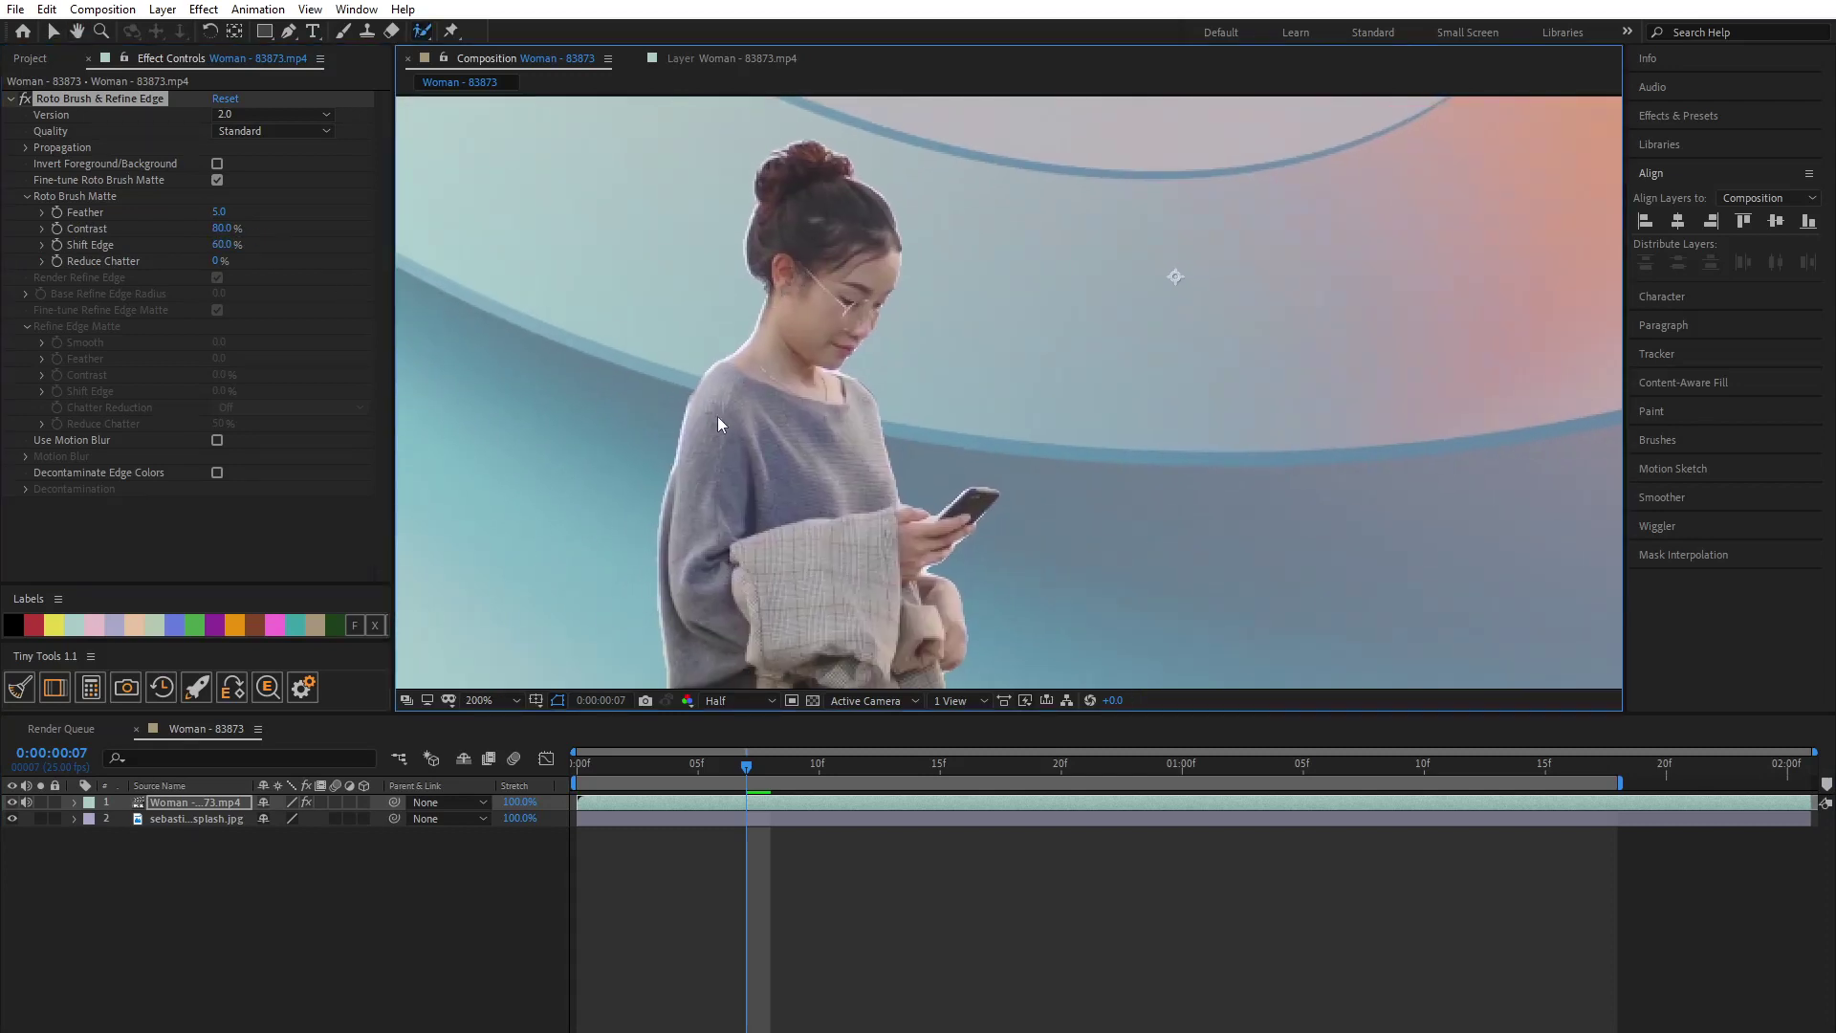
pyautogui.scroll(2, 717, 416)
pyautogui.moveTo(605, 457); pyautogui.dragTo(867, 371)
pyautogui.click(766, 698)
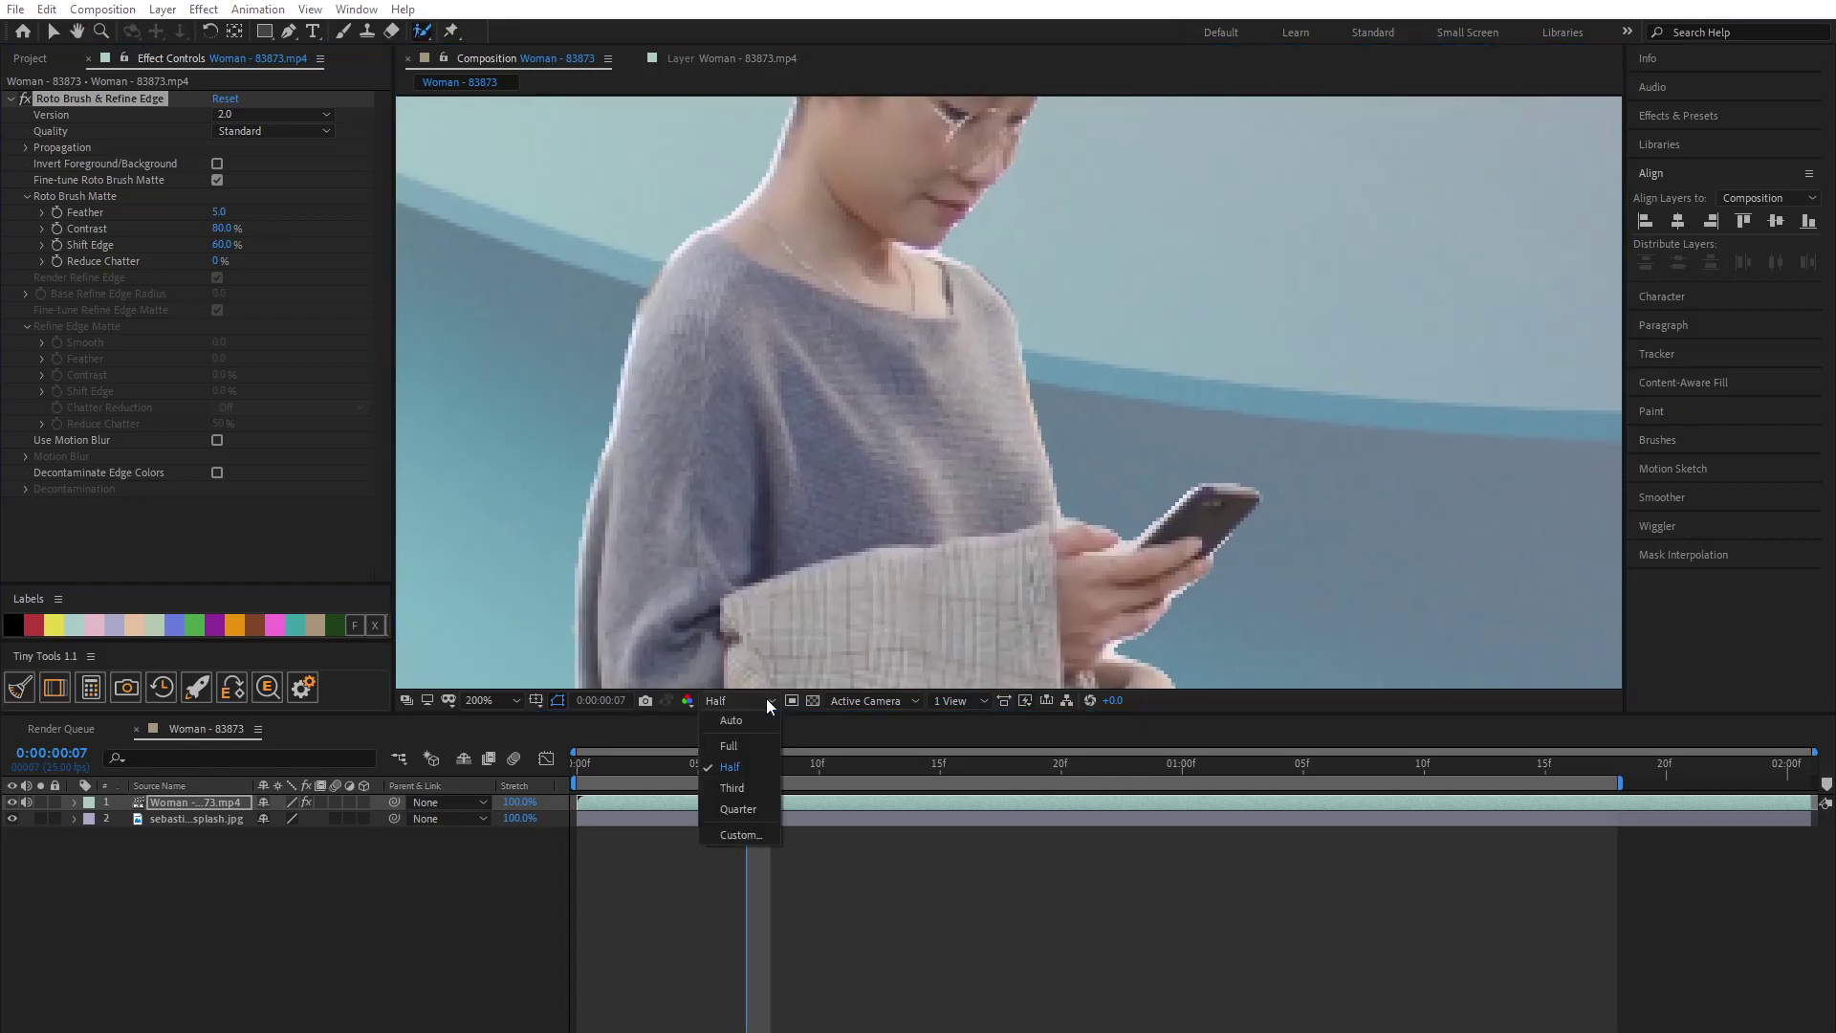
pyautogui.click(742, 746)
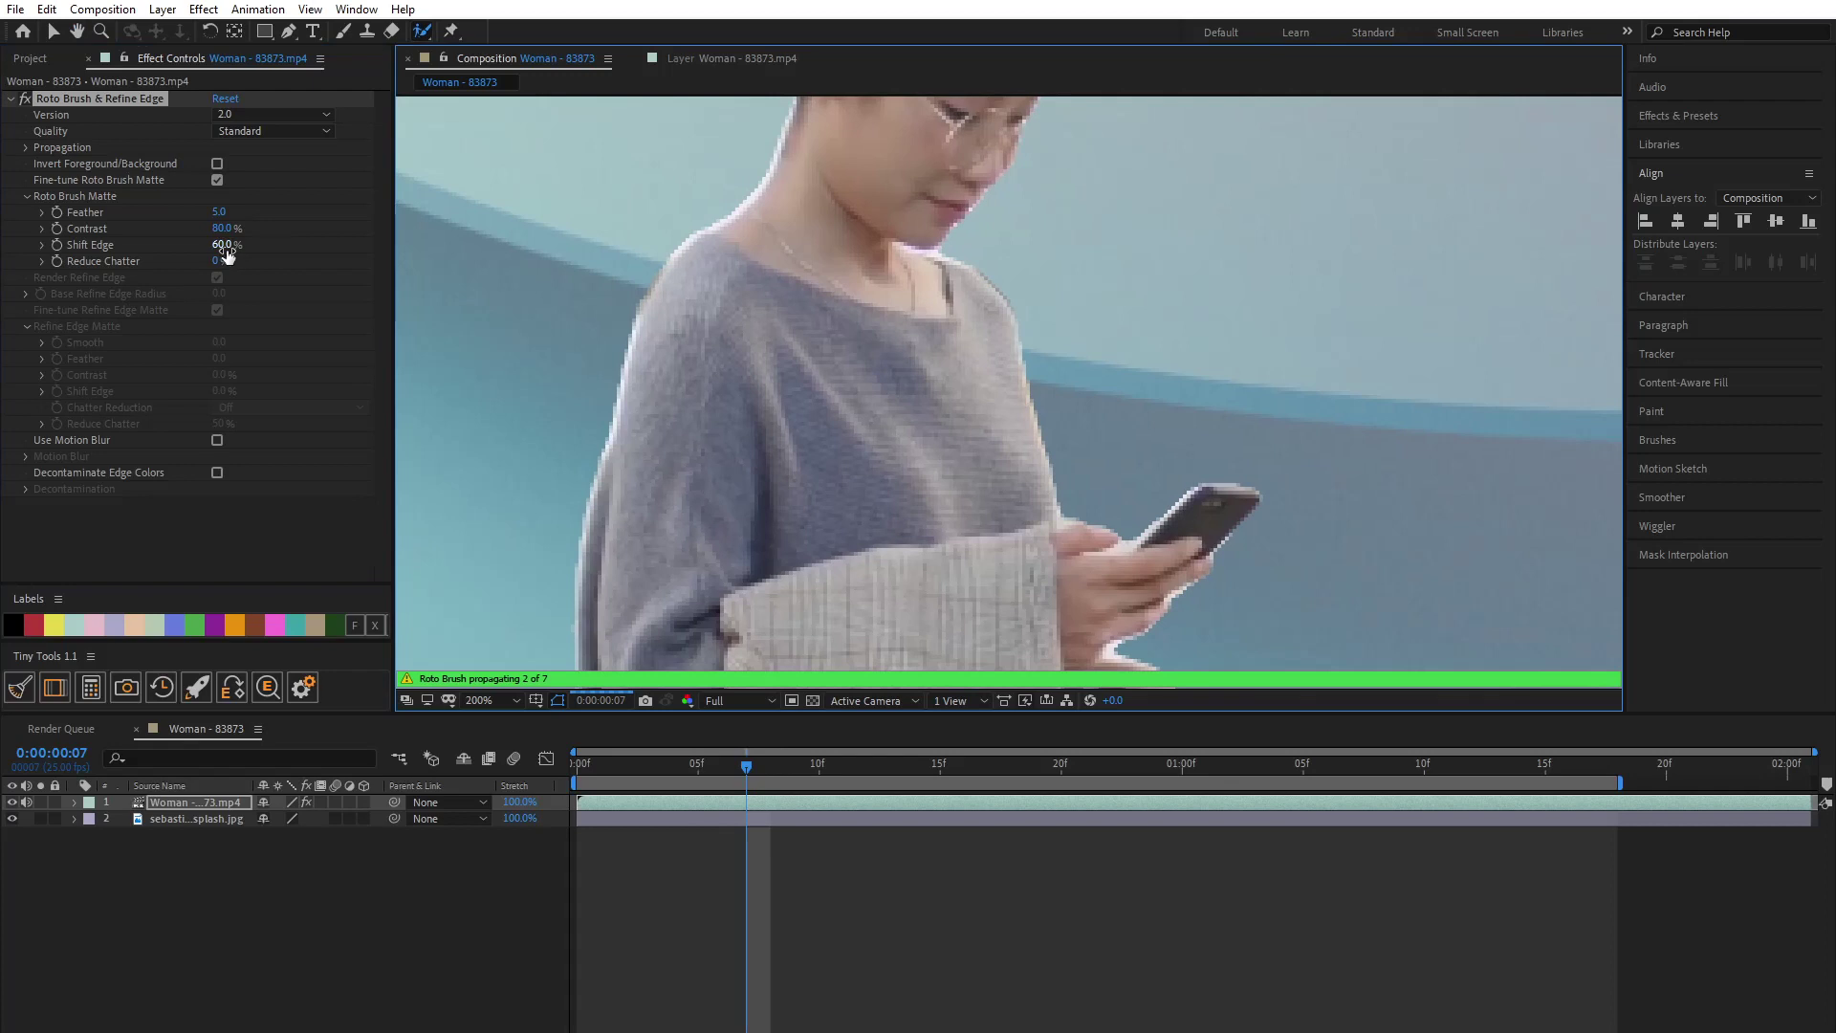
# Set Shift Edge 22%, Reduce Chatter 55% and Feather 7.6, then fit the view
pyautogui.moveTo(223, 246)
pyautogui.mouseDown()
pyautogui.moveTo(288, 248)
pyautogui.moveTo(213, 246)
pyautogui.mouseUp()
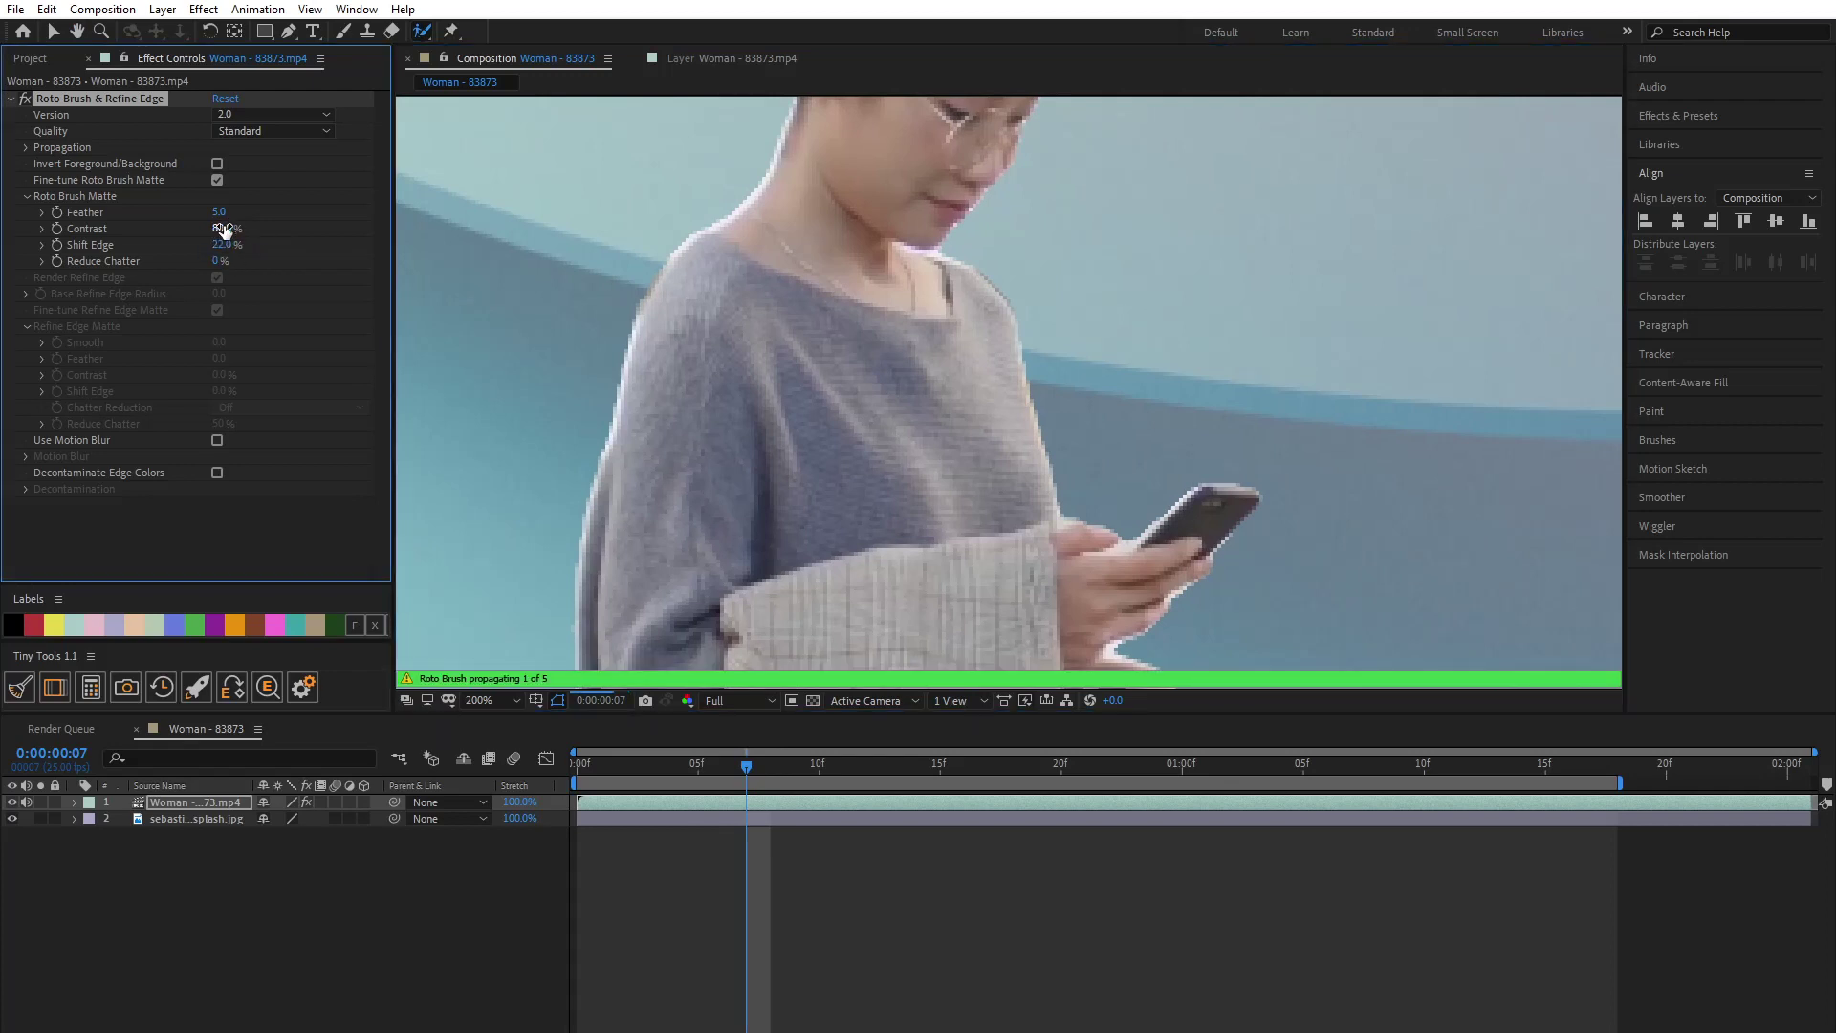
pyautogui.moveTo(216, 261); pyautogui.dragTo(266, 261)
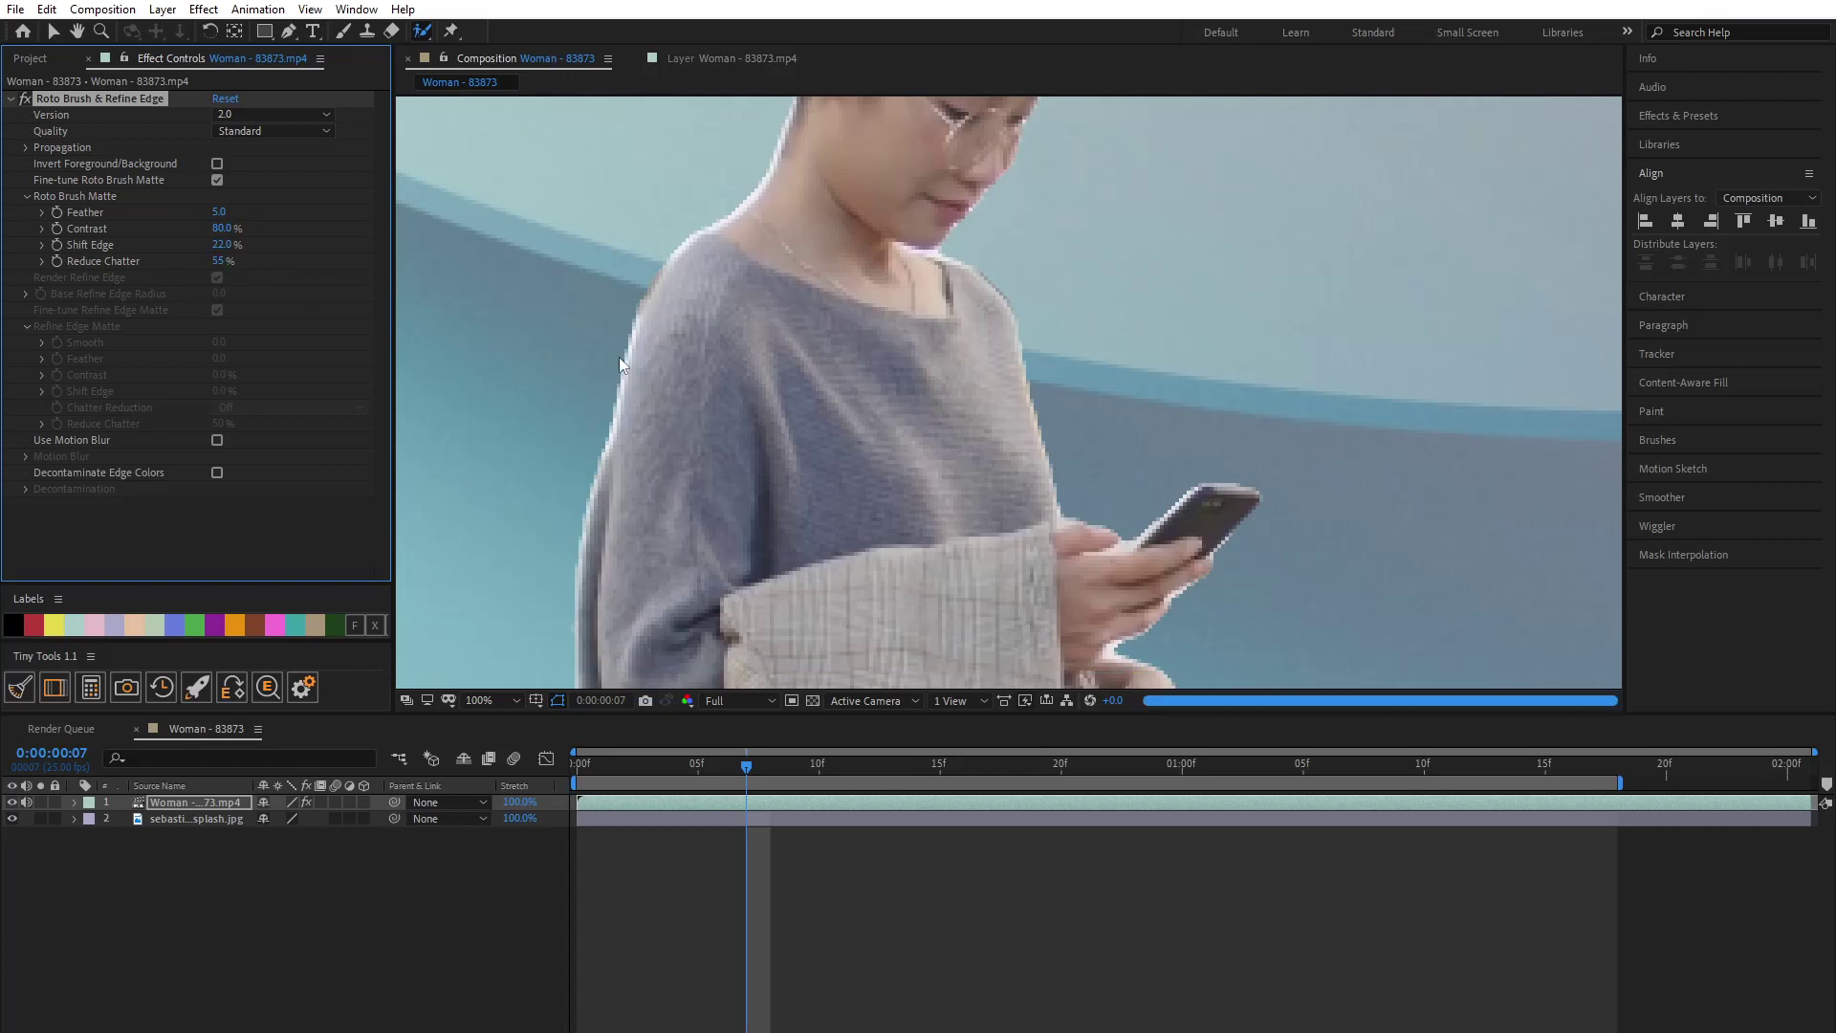
pyautogui.press(',')
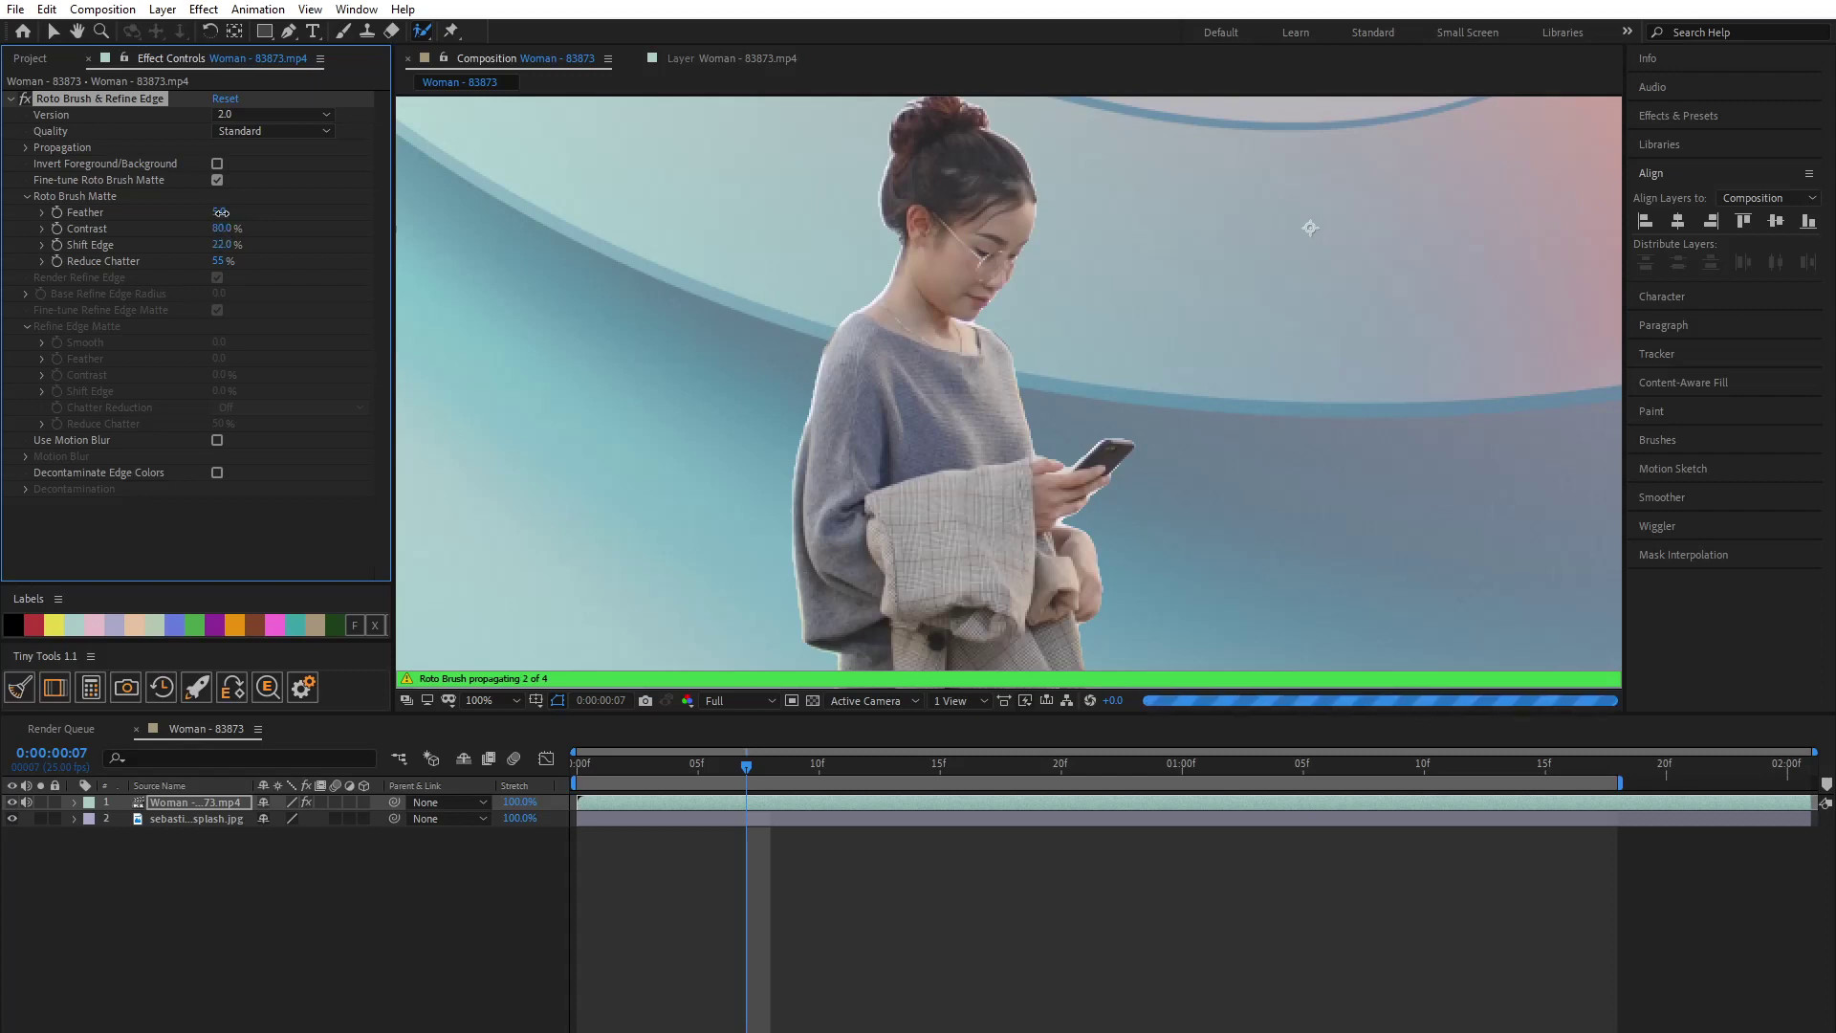
pyautogui.moveTo(221, 213); pyautogui.dragTo(239, 213)
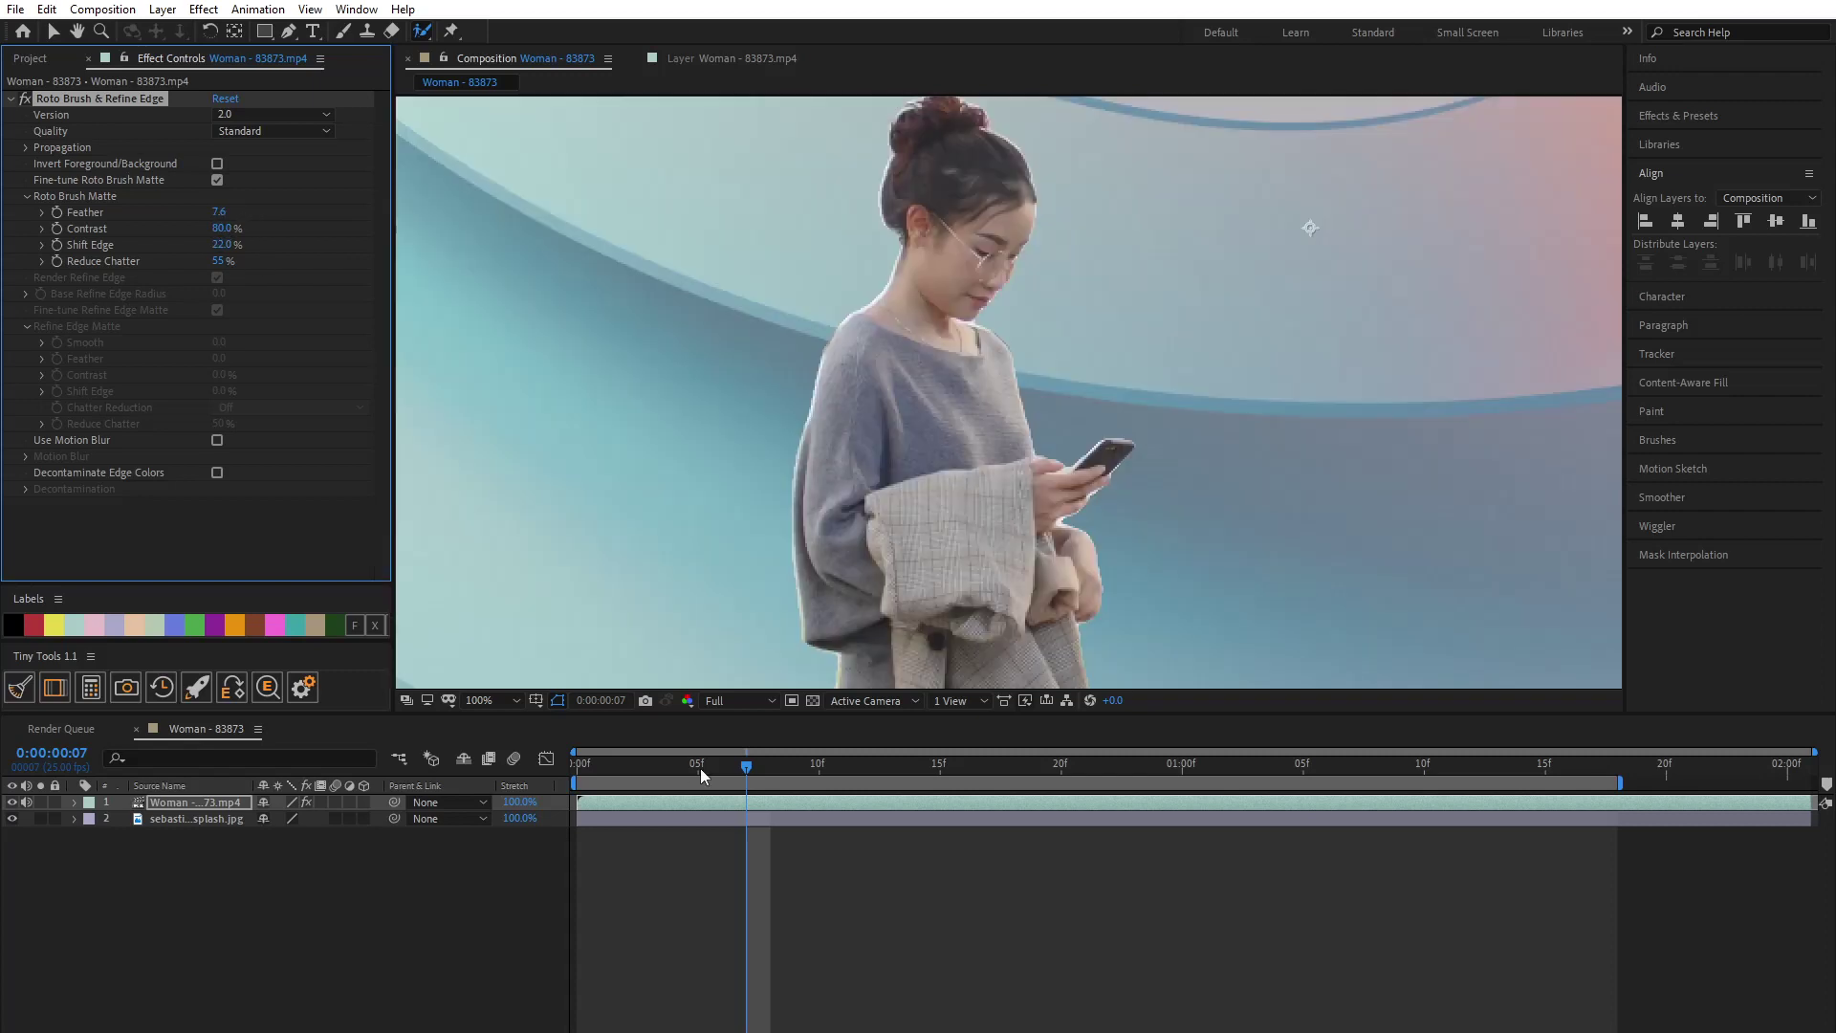
pyautogui.click(498, 700)
pyautogui.click(552, 762)
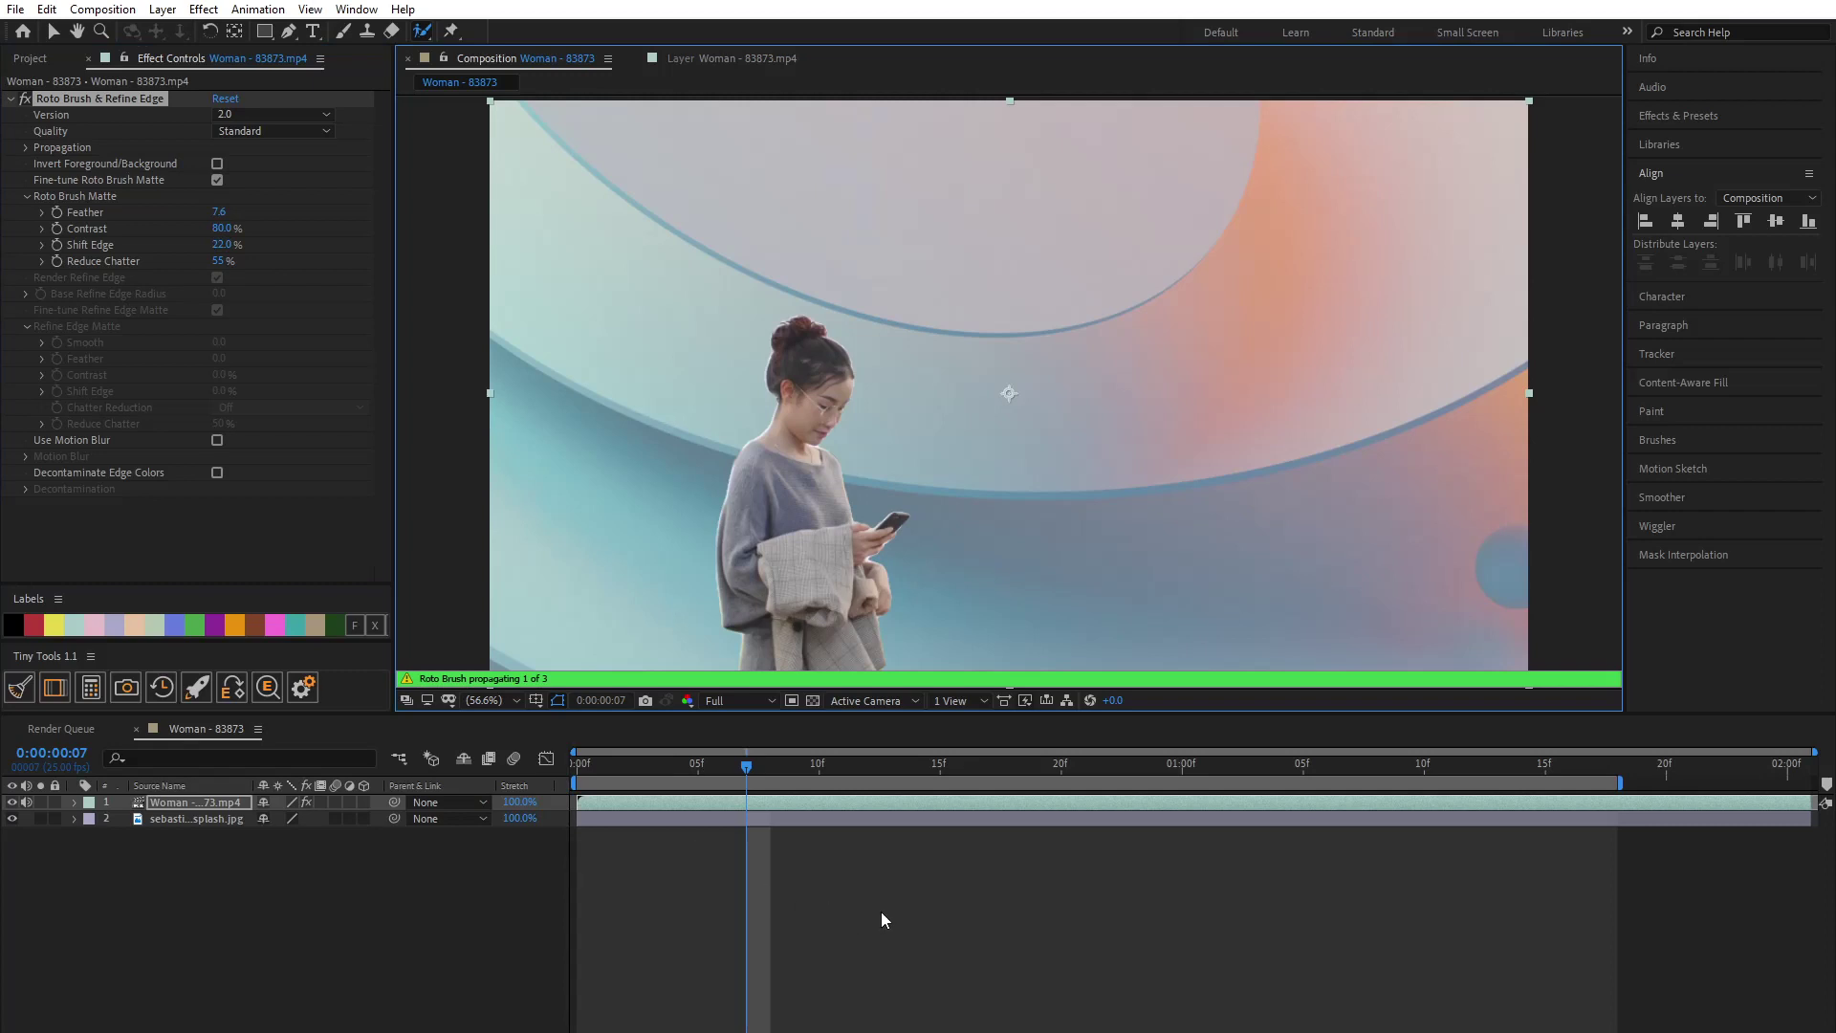
# Switch the preview to Half resolution, deselect the layer, and scrub the clip to review the matte
pyautogui.click(723, 708)
pyautogui.click(732, 744)
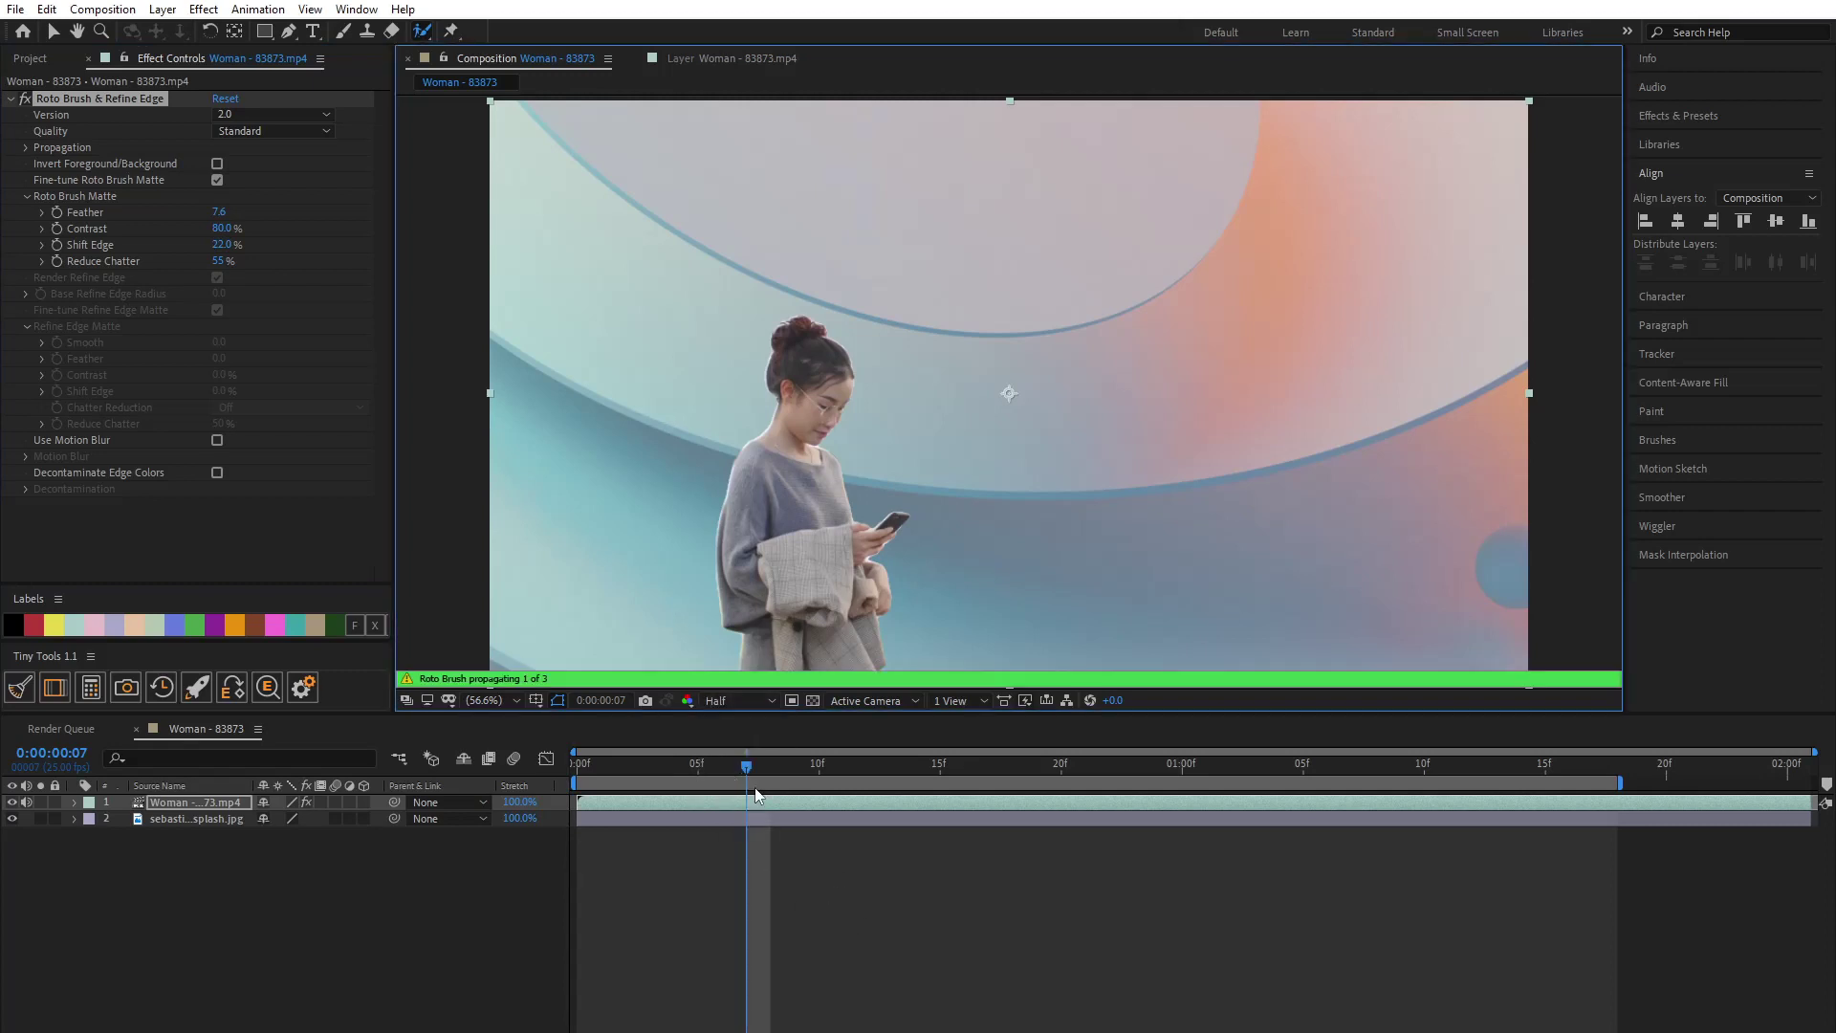
pyautogui.click(1012, 854)
pyautogui.click(938, 848)
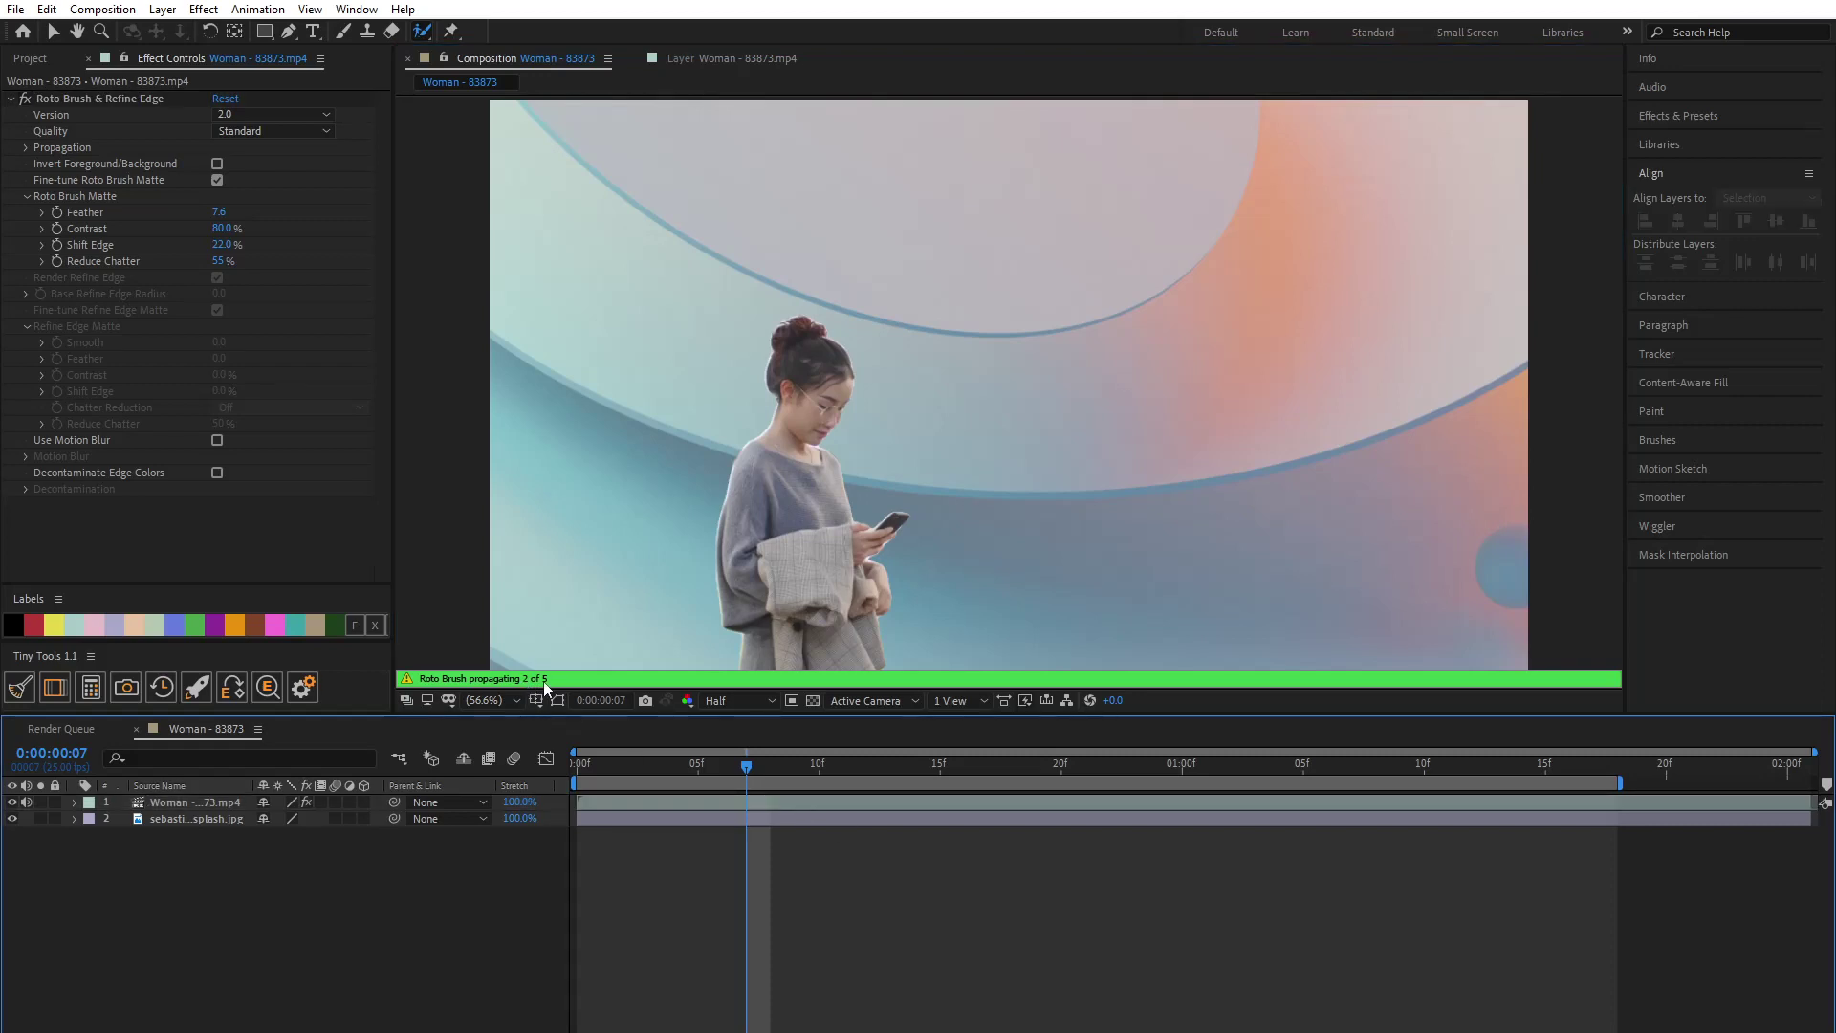
pyautogui.moveTo(672, 772); pyautogui.dragTo(744, 775)
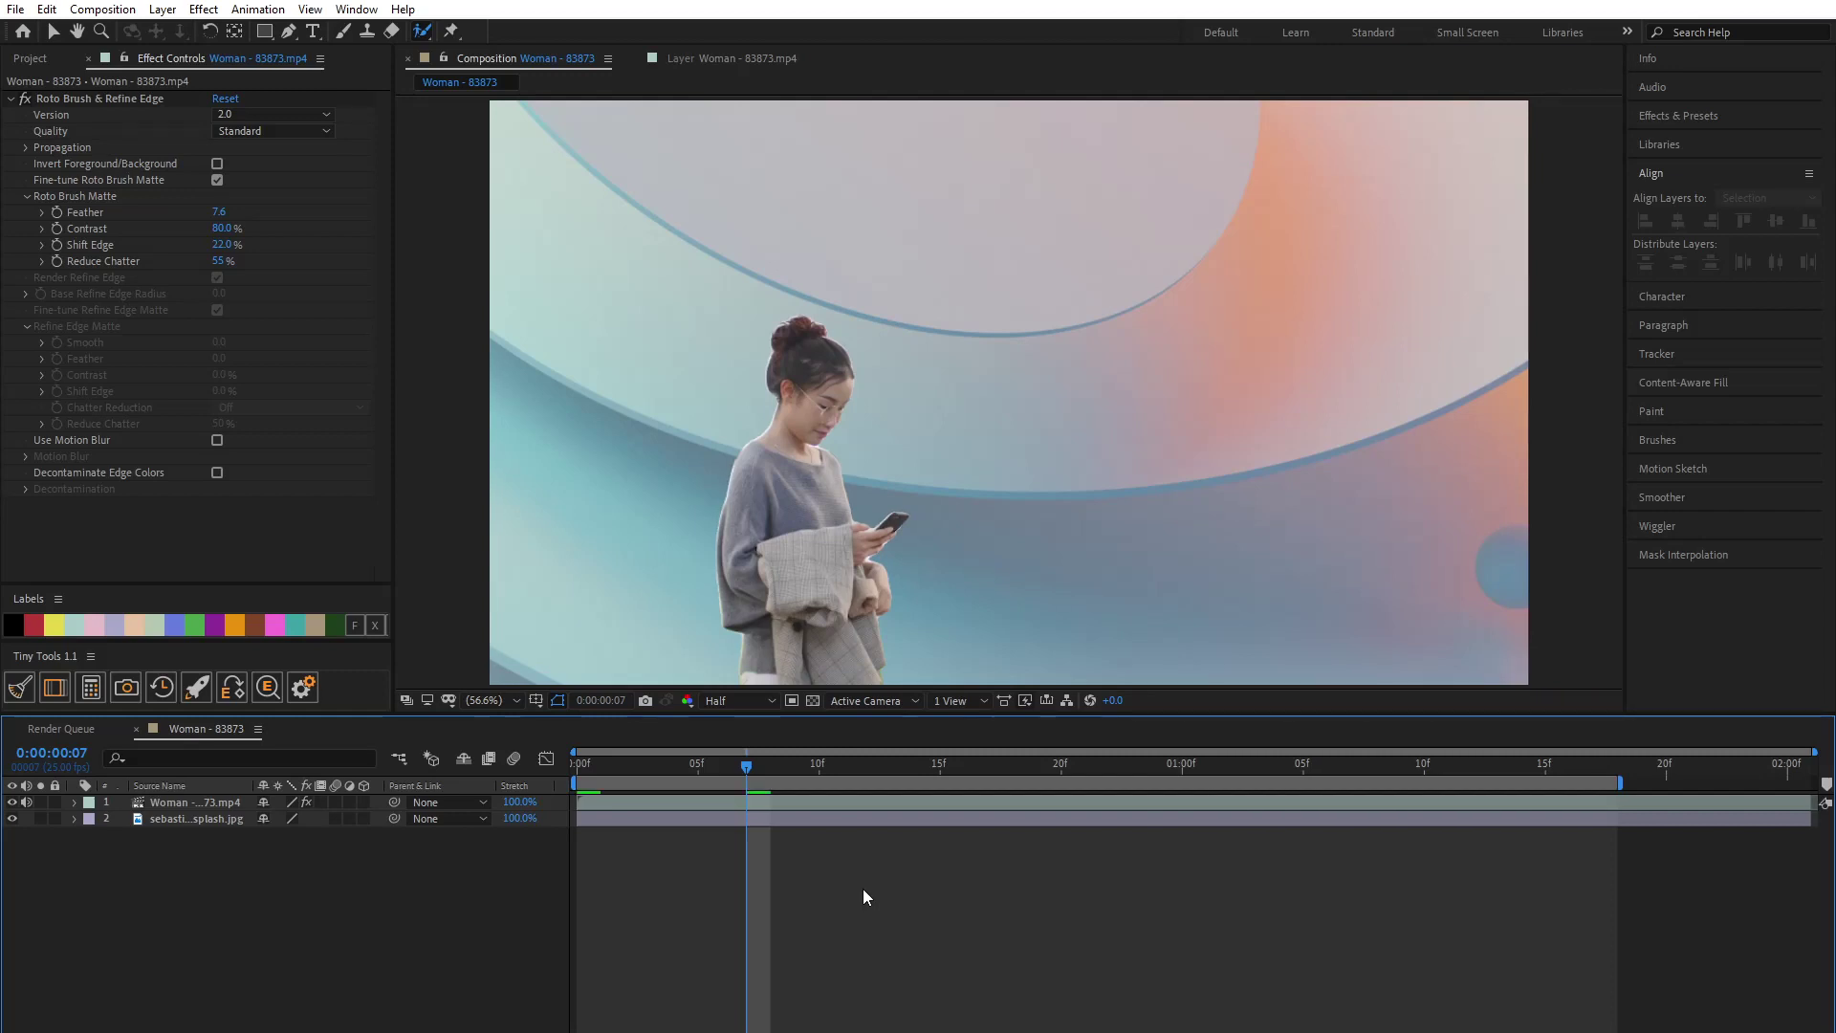
pyautogui.press('Home')
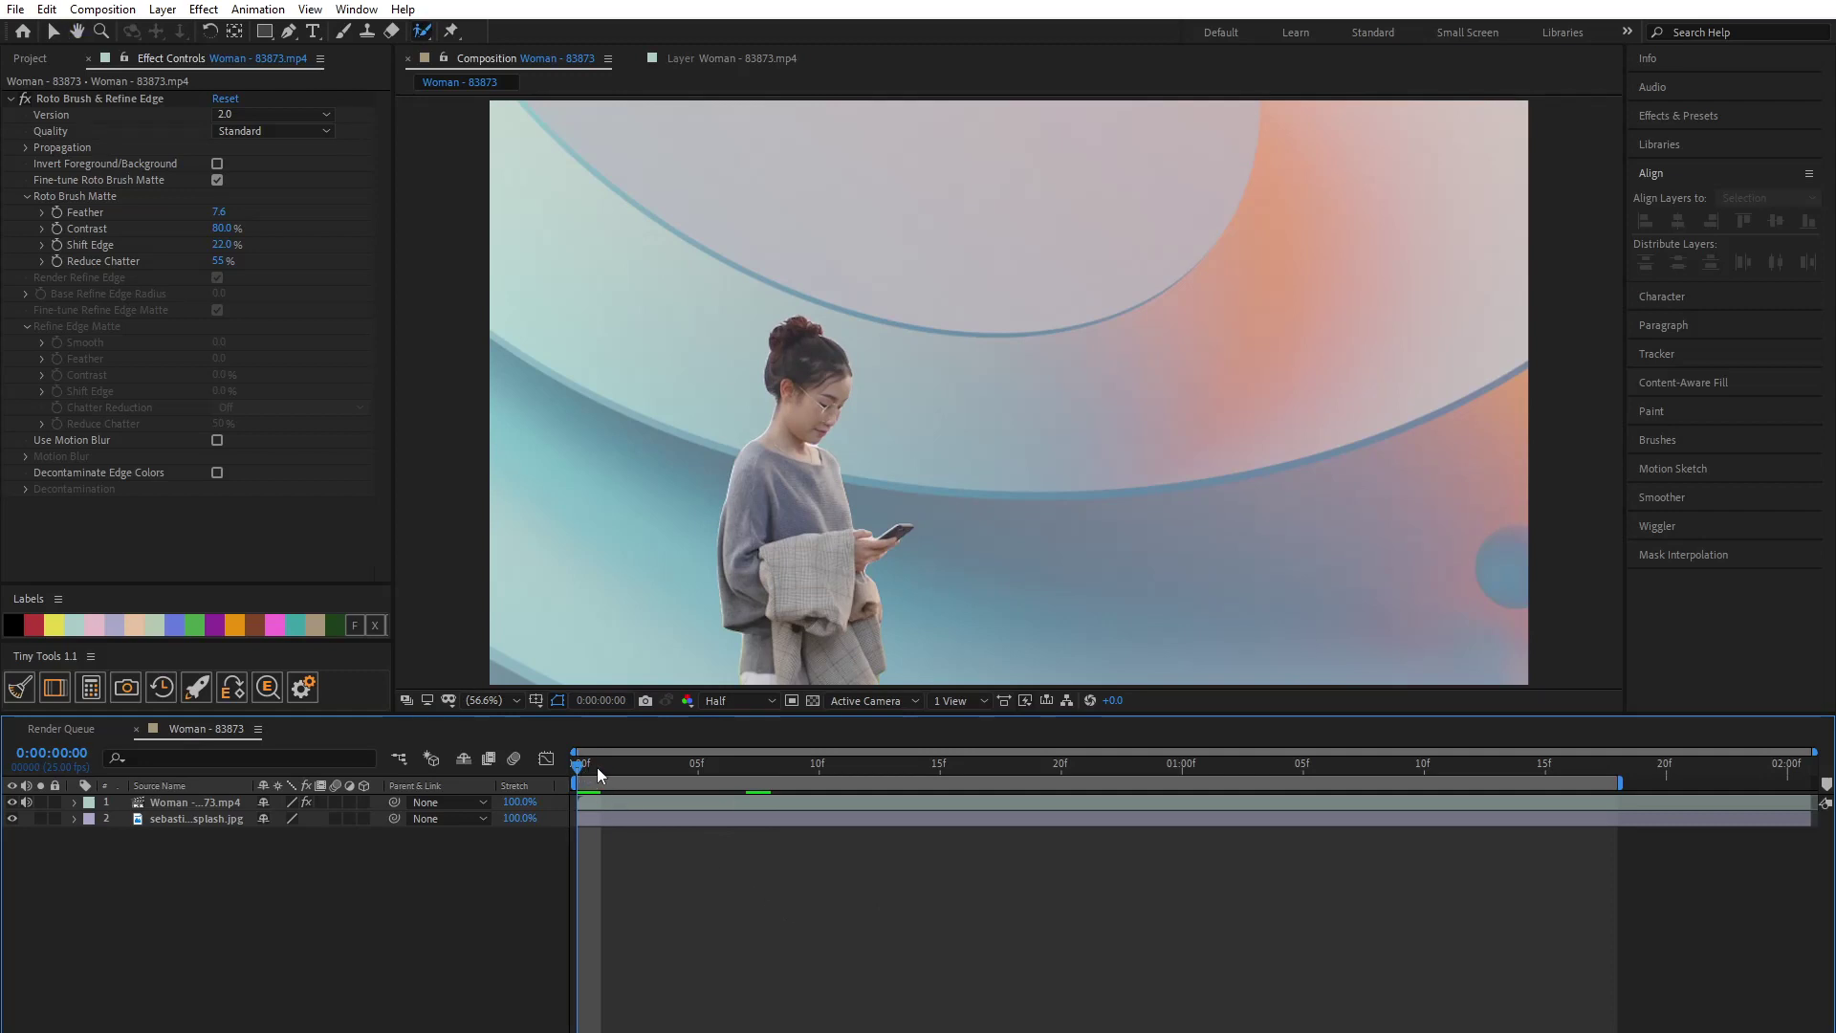
pyautogui.moveTo(582, 767); pyautogui.dragTo(932, 792)
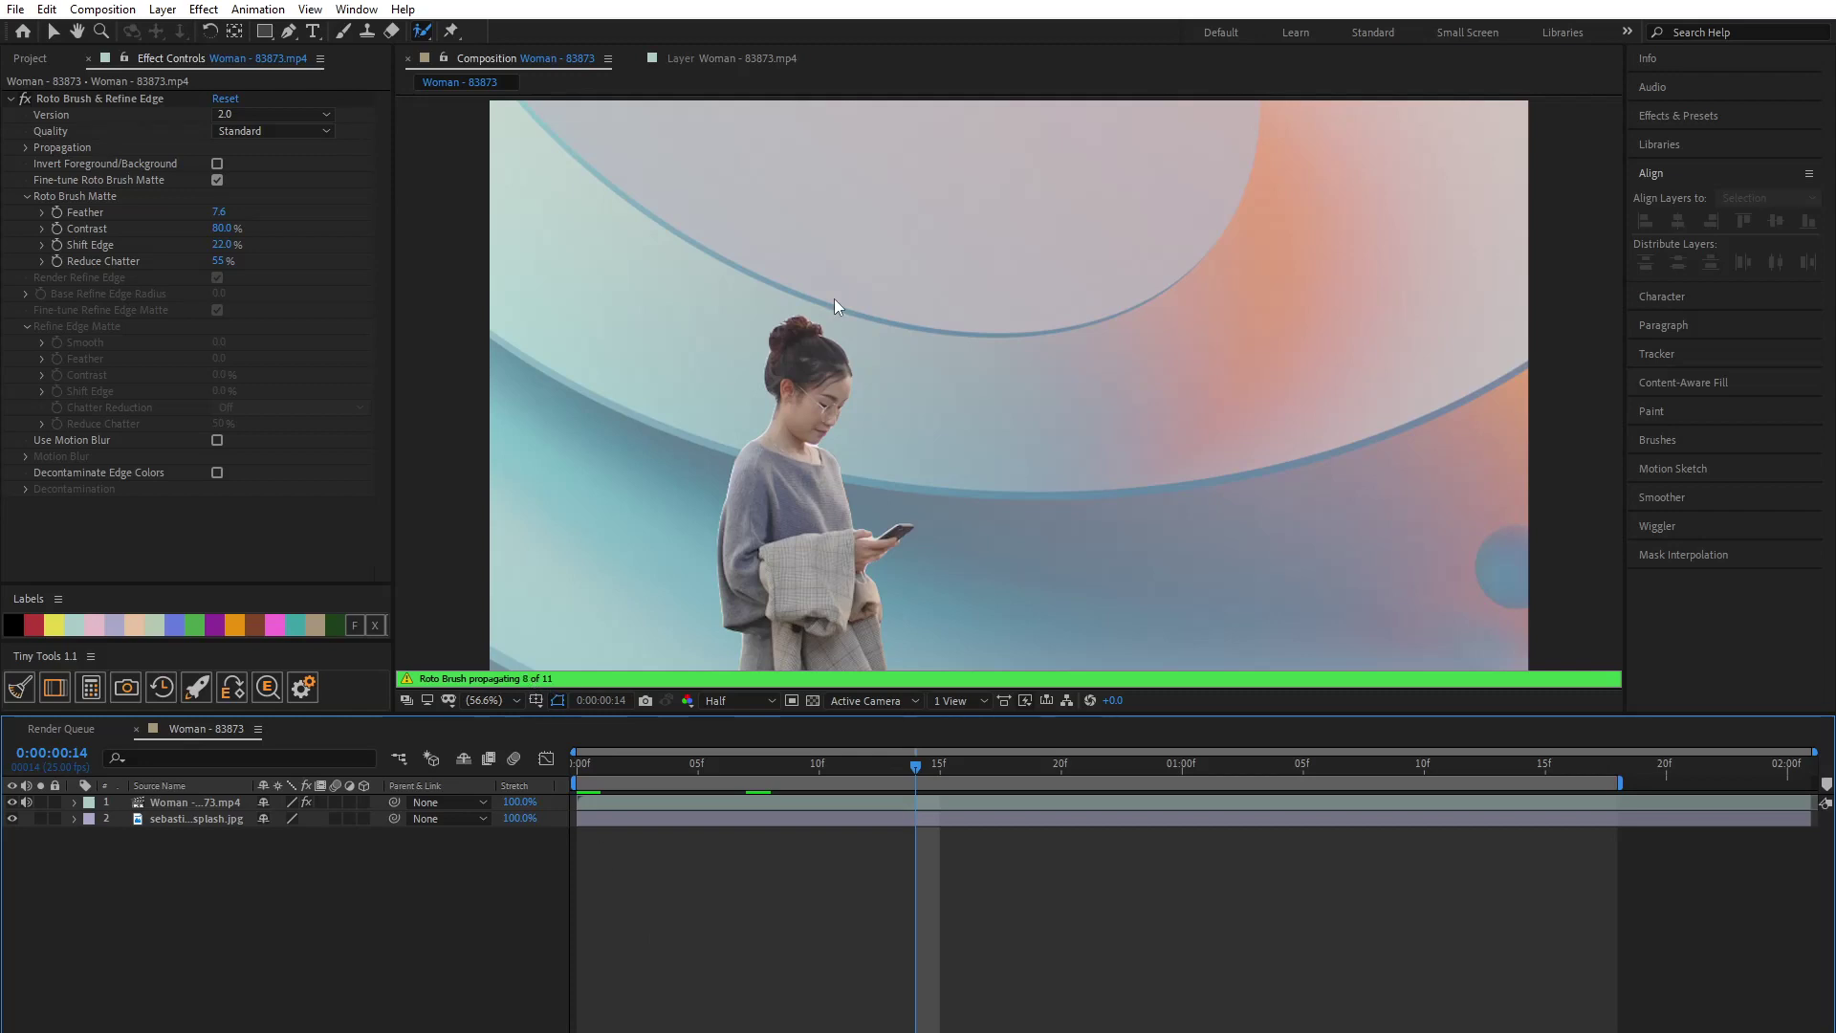
pyautogui.press('/')
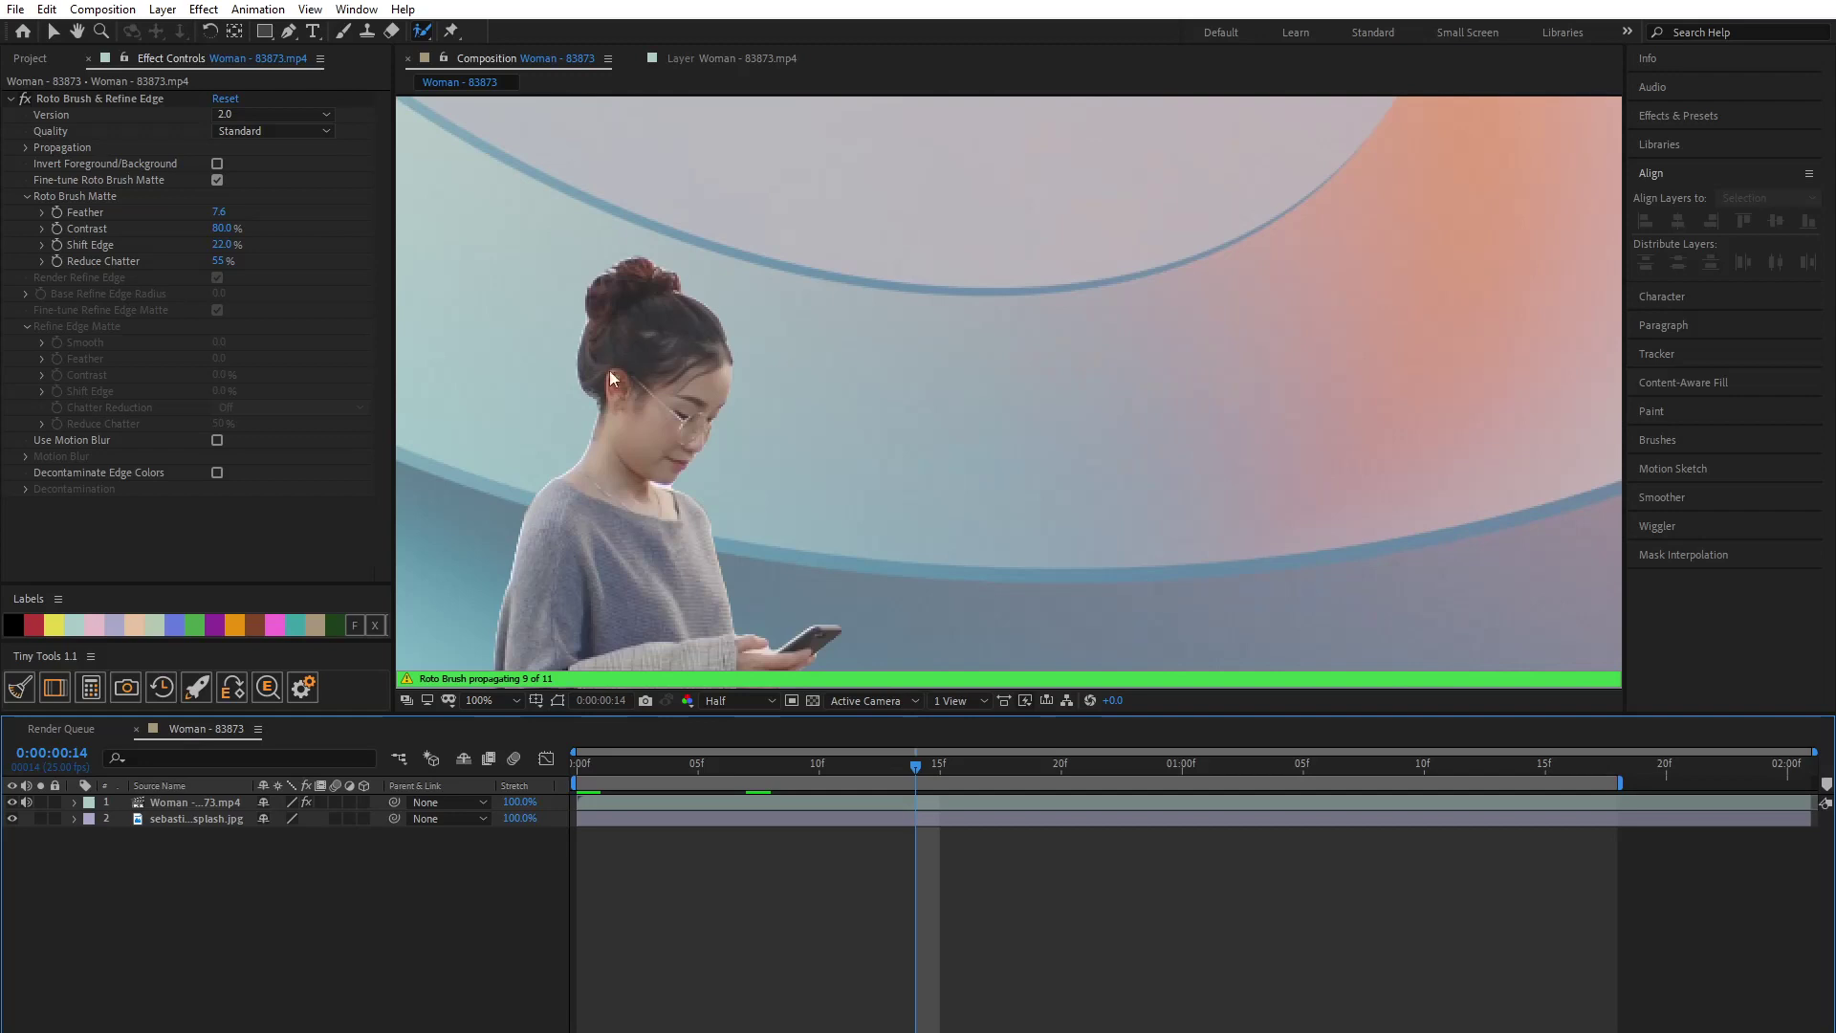
pyautogui.click(474, 704)
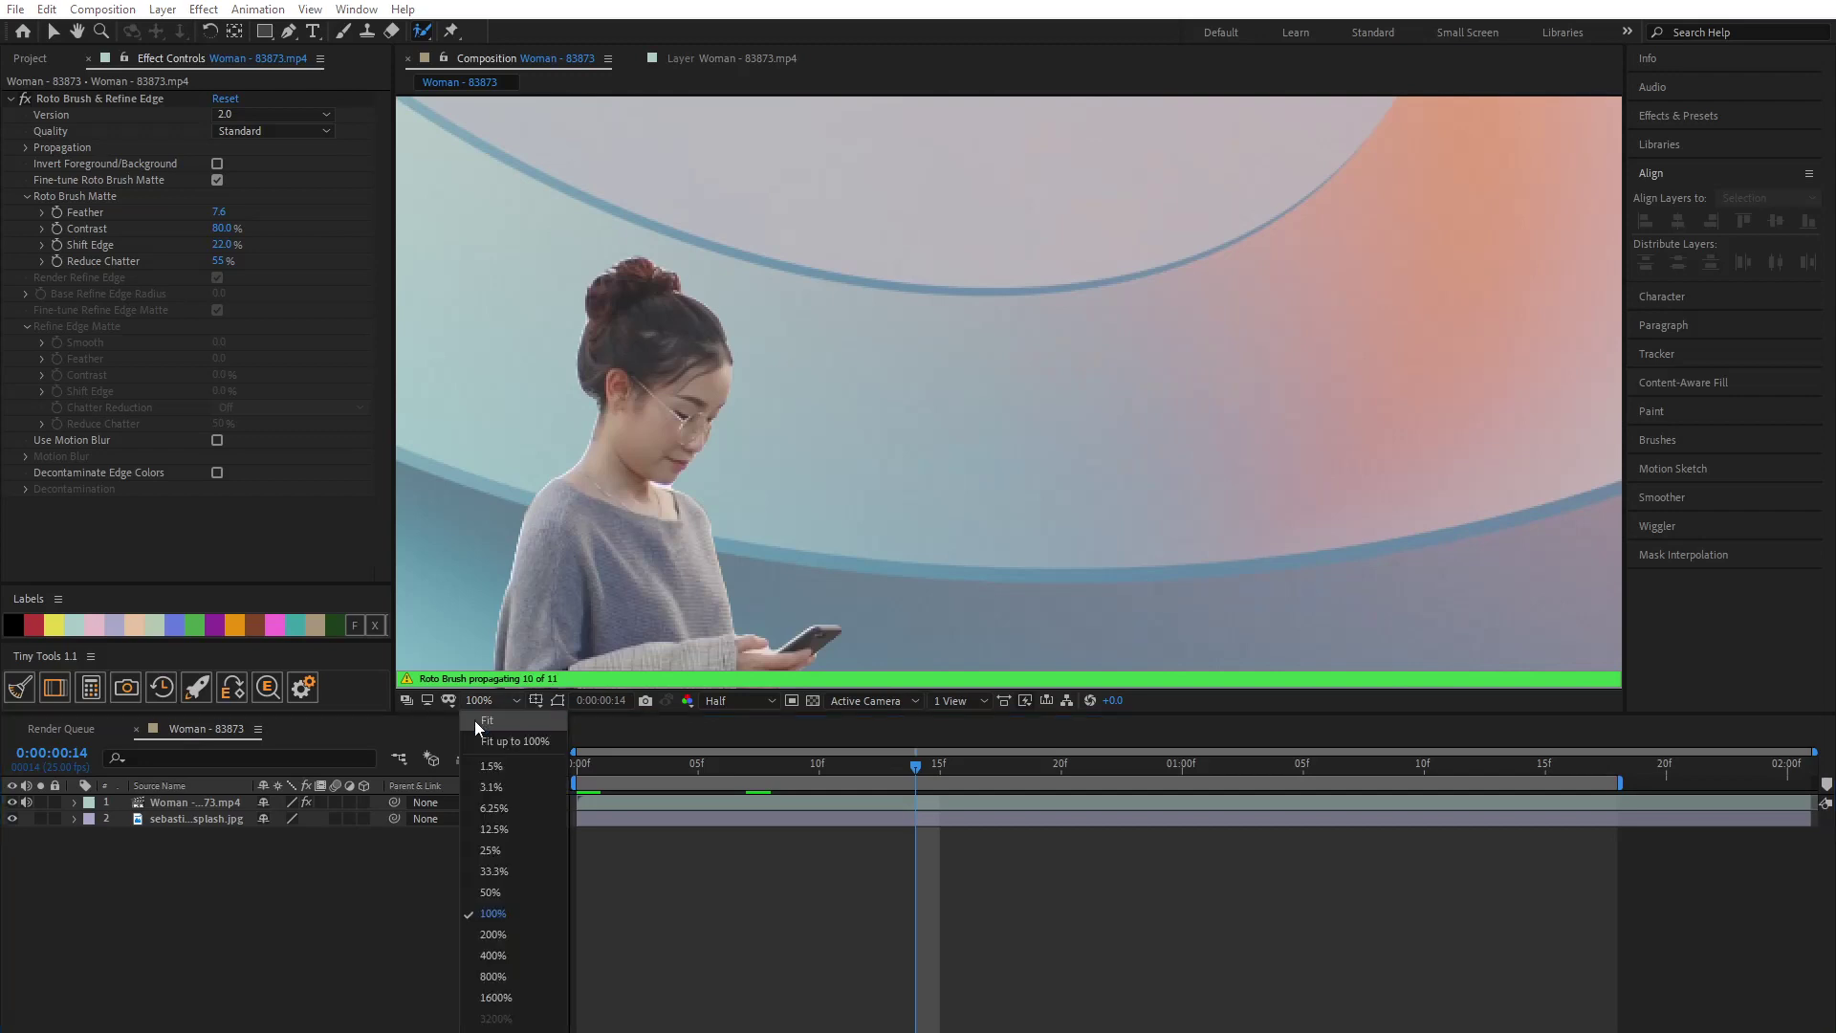
pyautogui.click(474, 720)
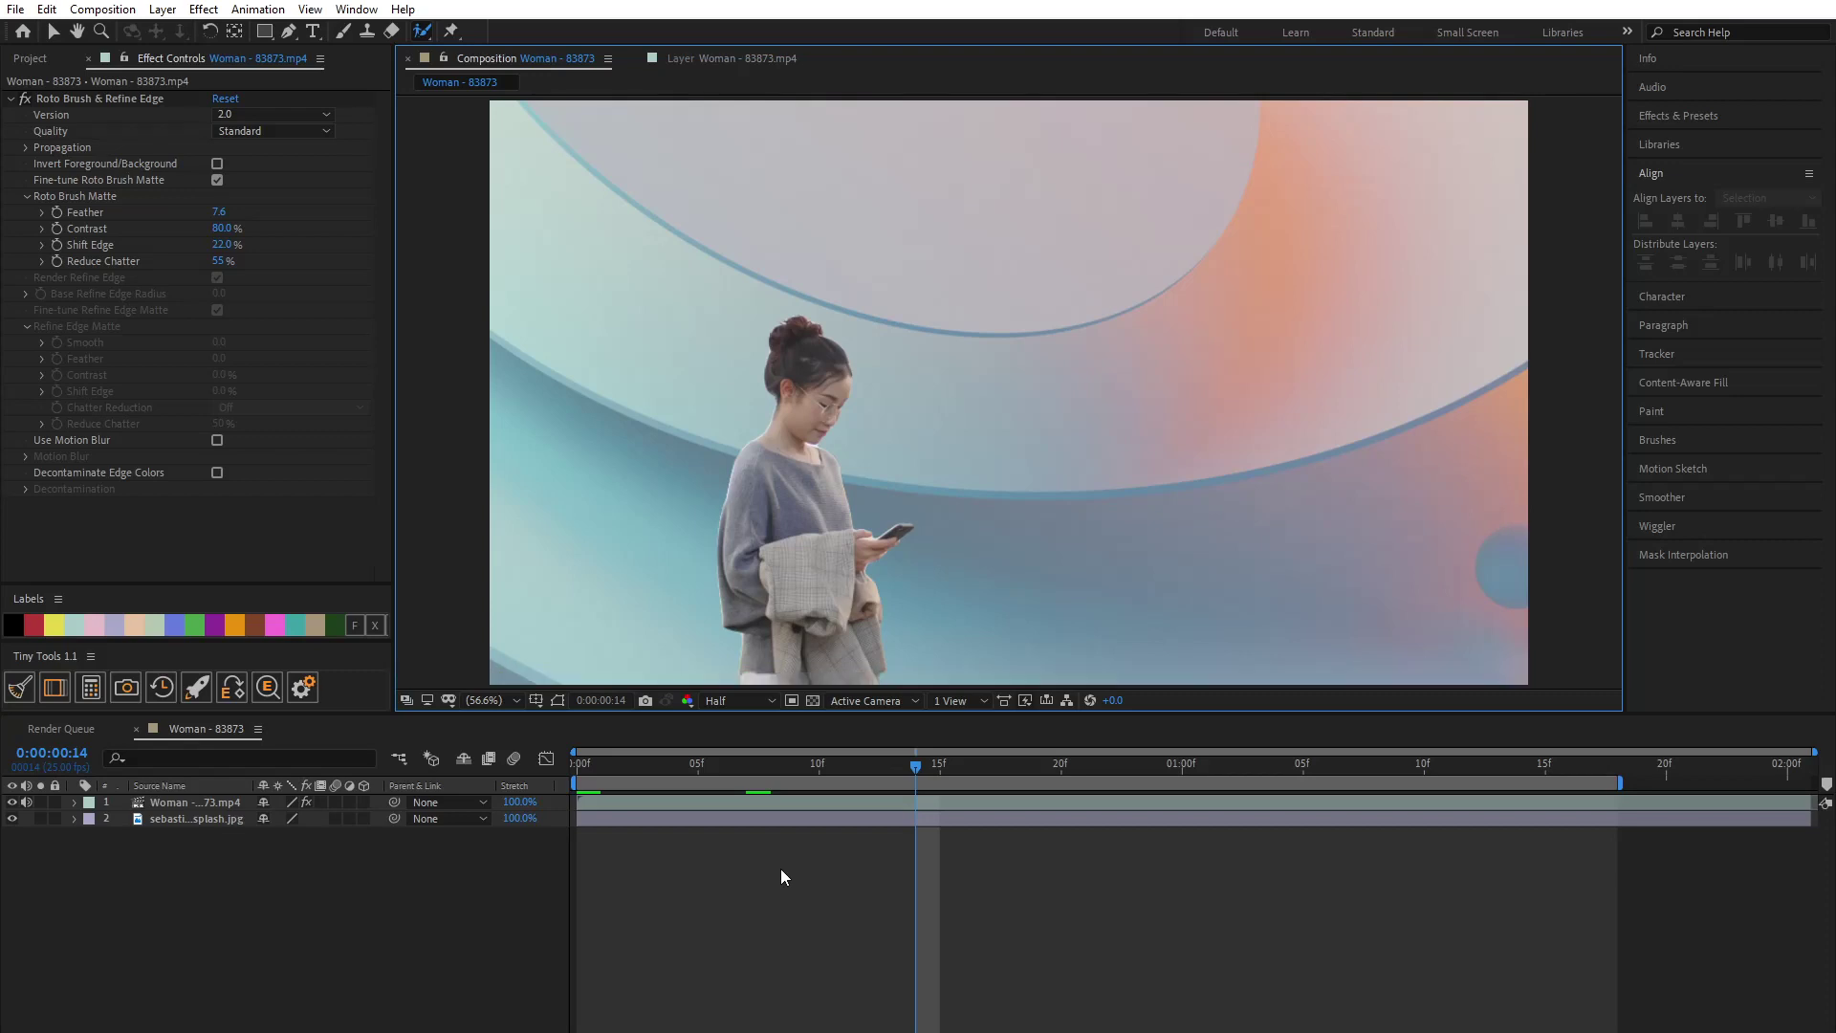
# Save the roto project with Ctrl+S into the Find Office folder
pyautogui.hotkey('ctrl', 's')
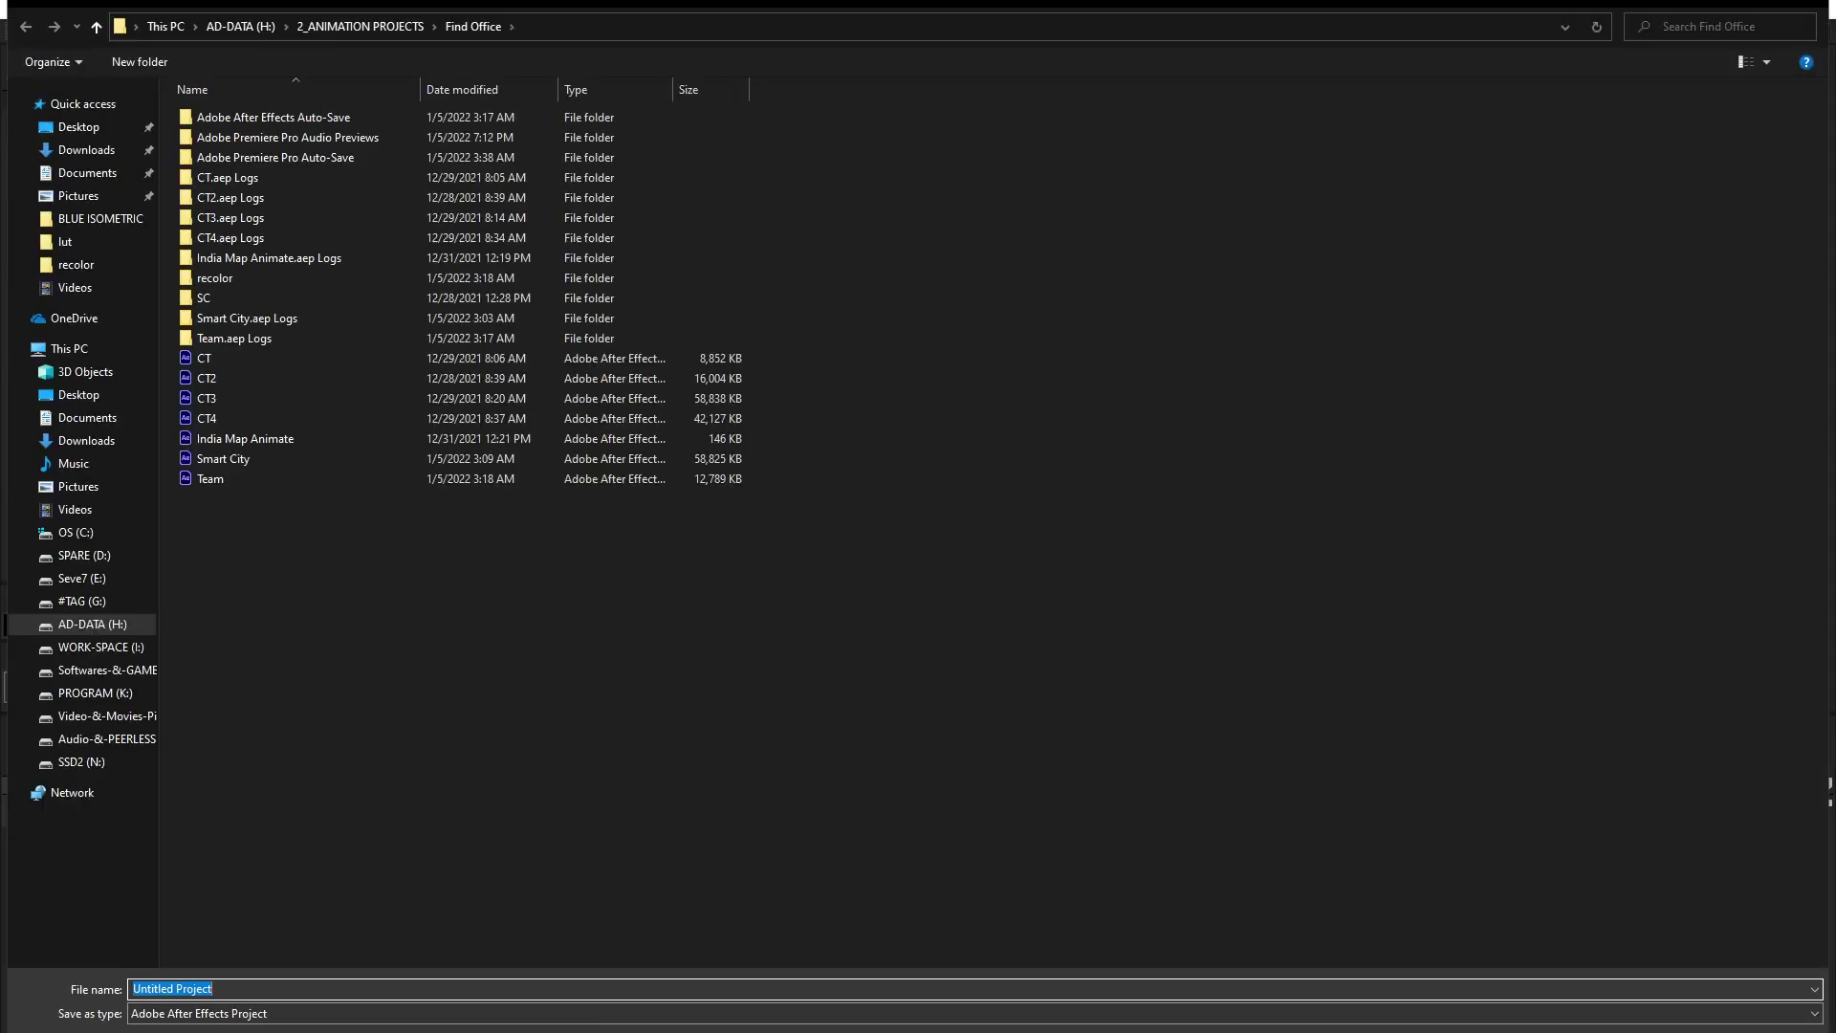